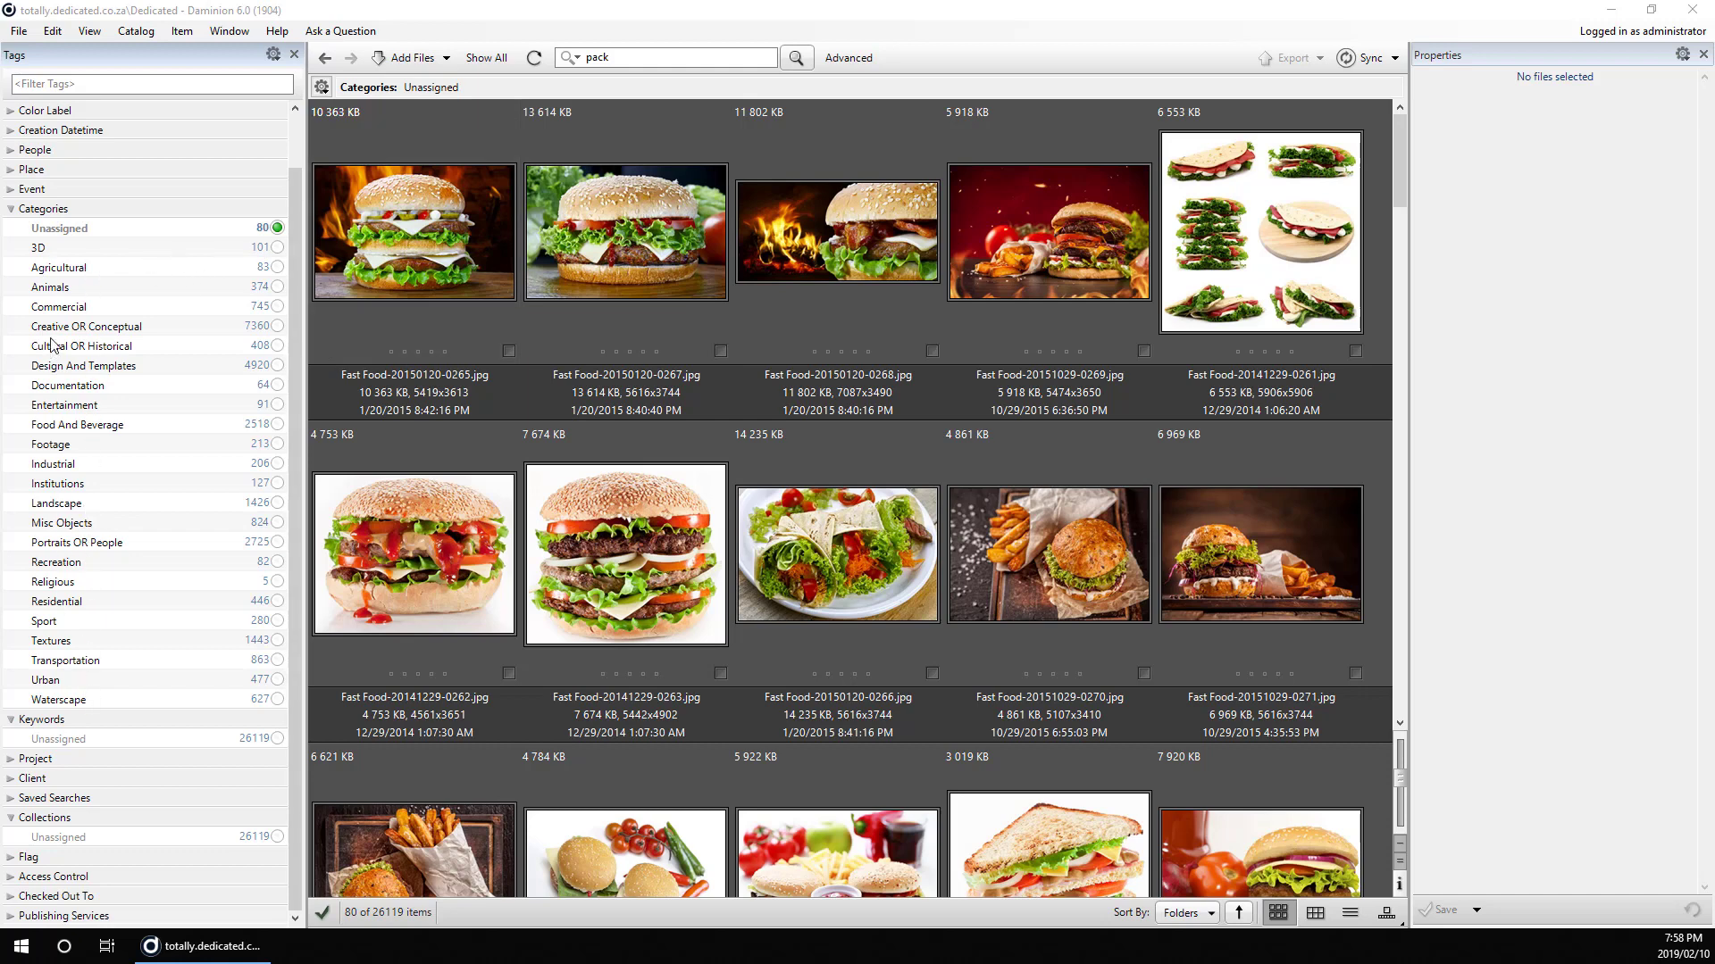
# Assign the Food And Beverage category to all Fast Food images, from Fast Food-20150120-0265.jpg through Fast Food-20090615-0274.jpg
pyautogui.click(410, 234)
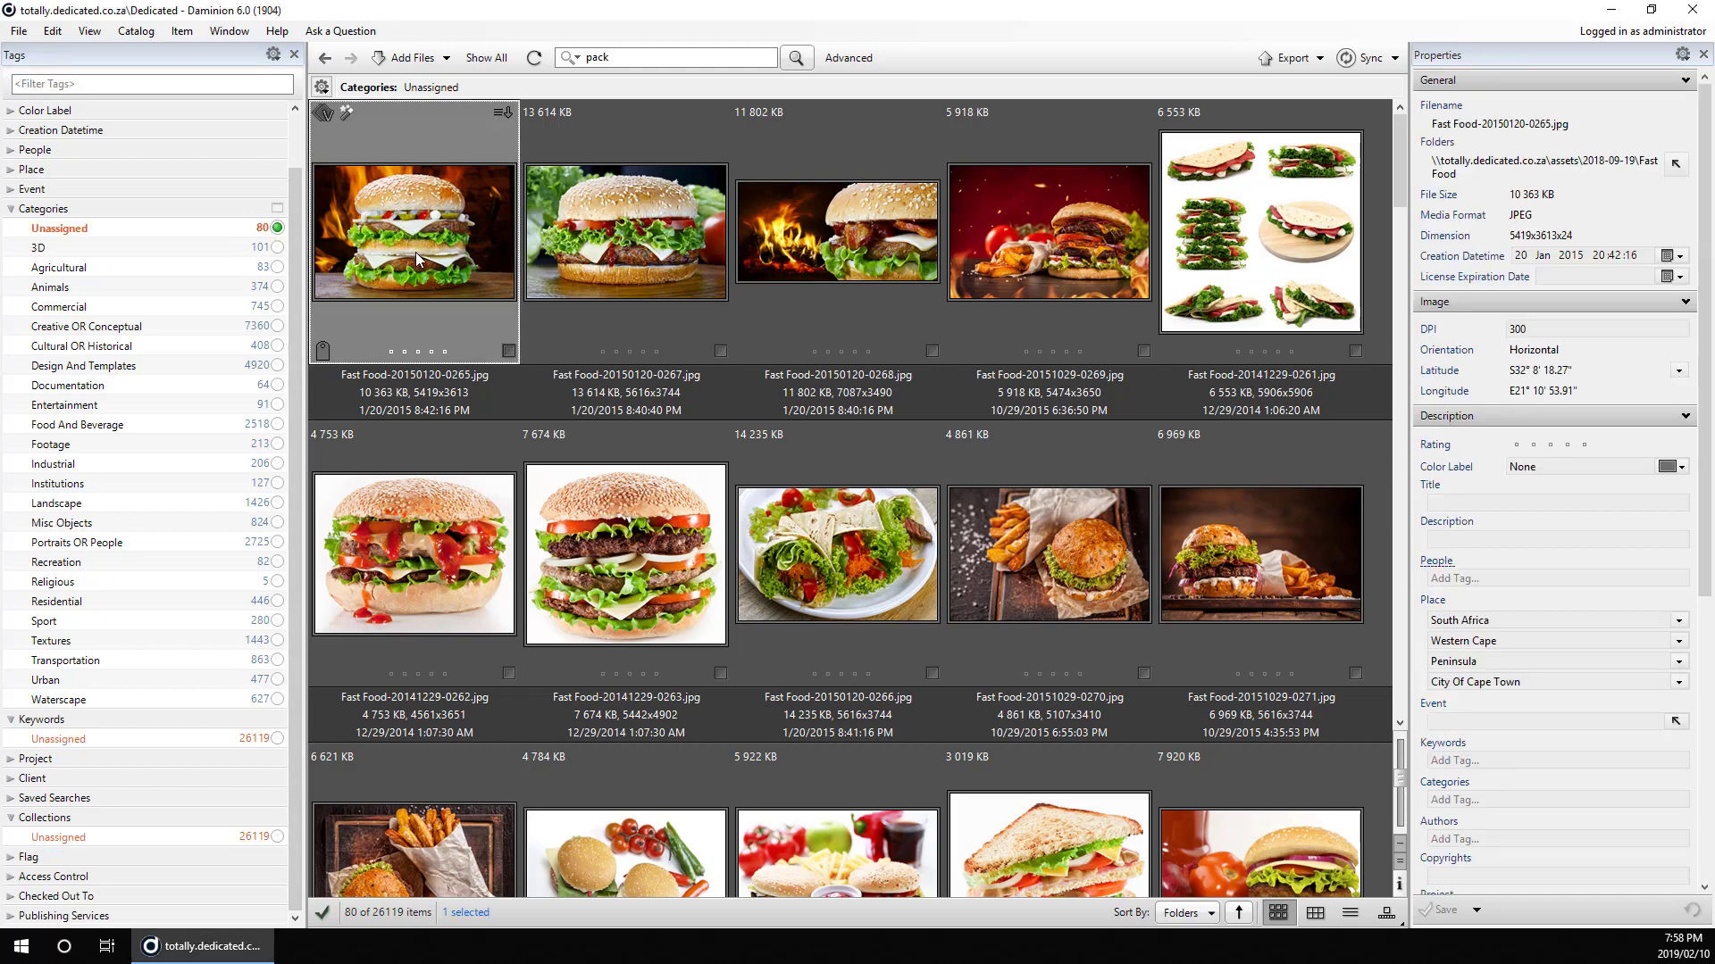
pyautogui.scroll(-2, 416, 252)
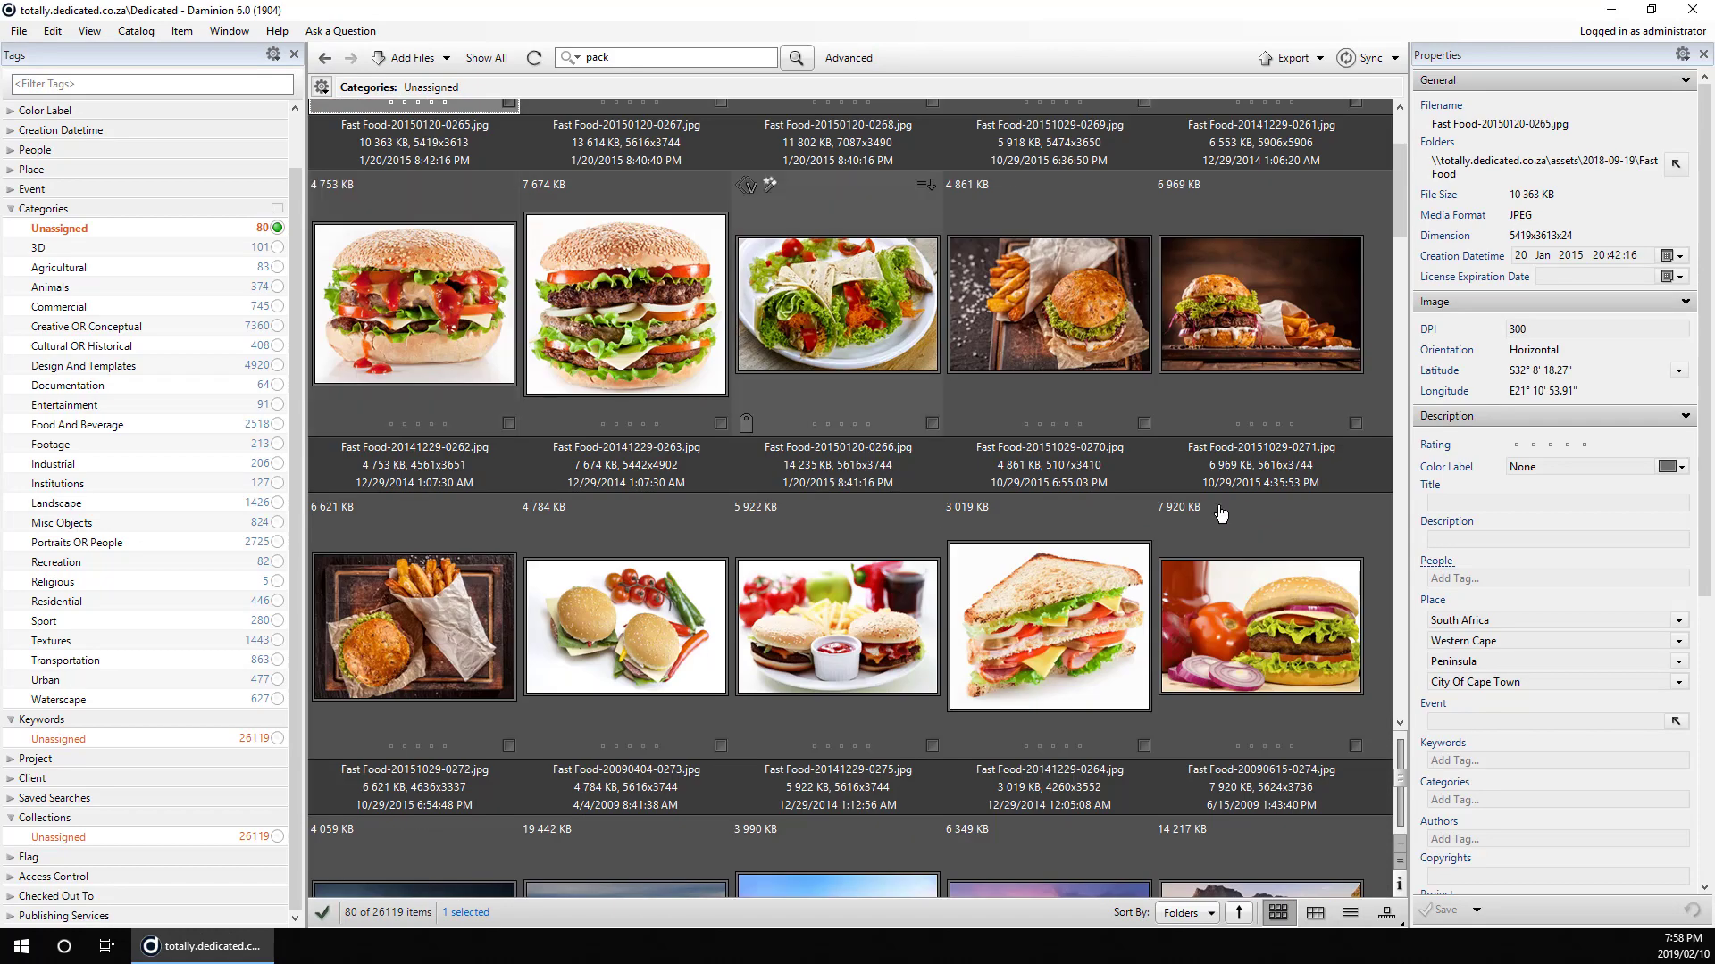
pyautogui.click(1401, 721)
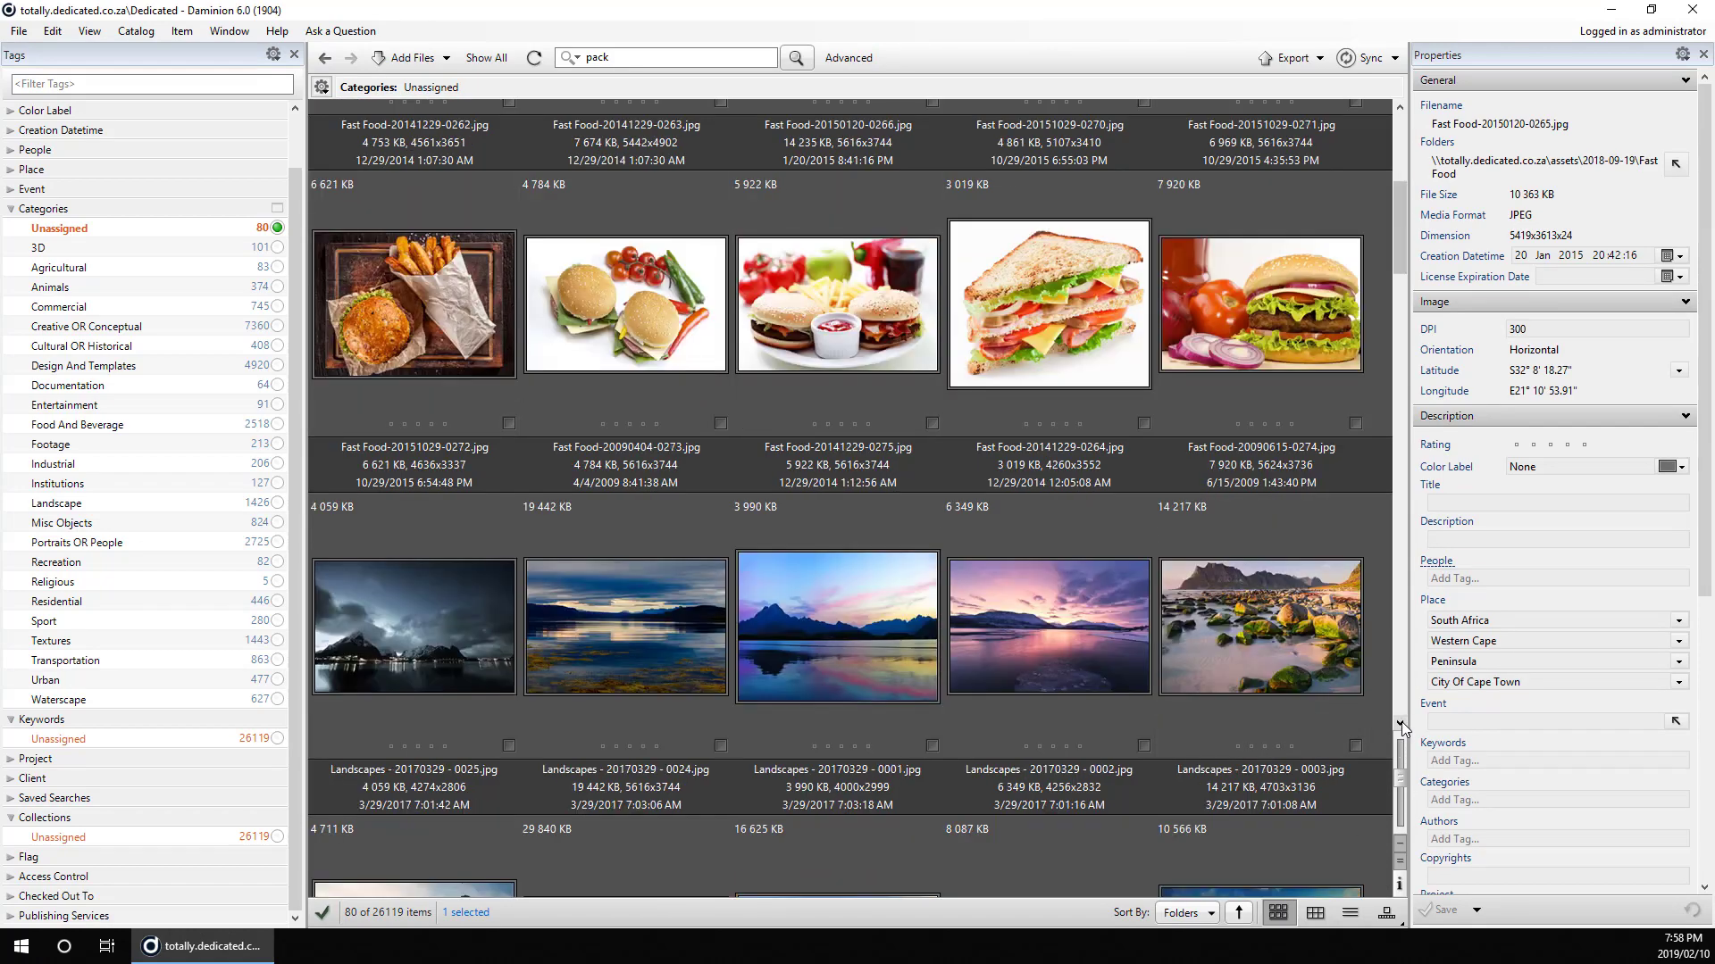
pyautogui.keyDown('shift'); pyautogui.click(1278, 313); pyautogui.keyUp('shift')
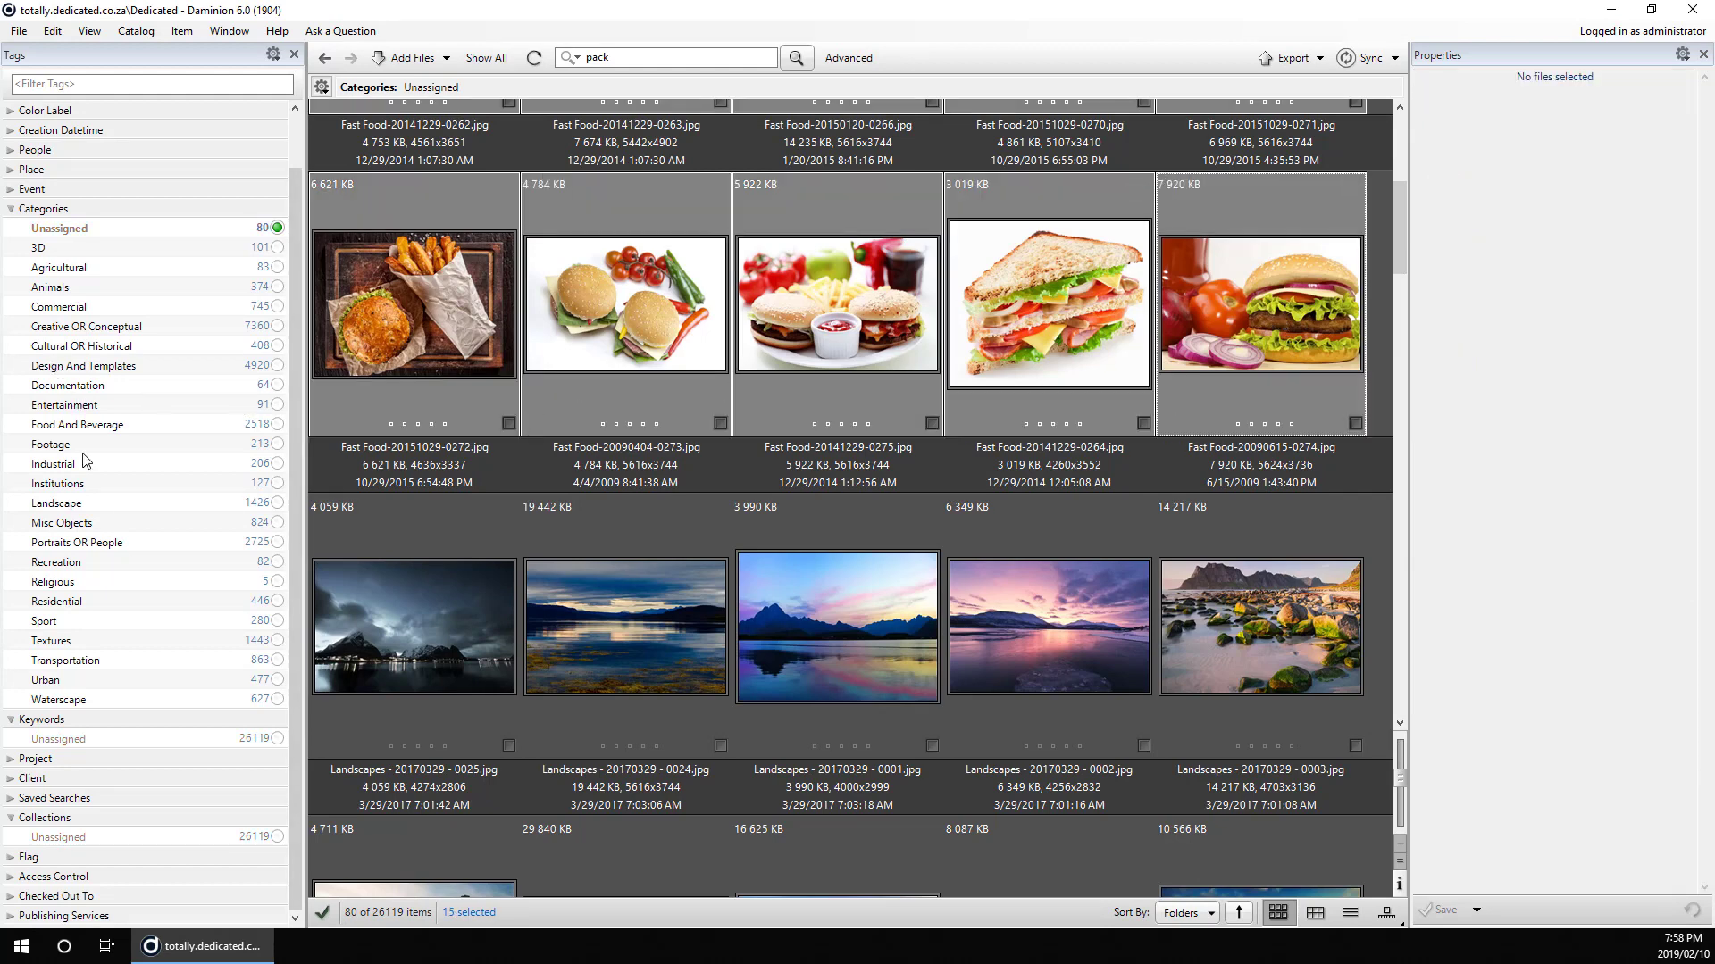
pyautogui.click(85, 426)
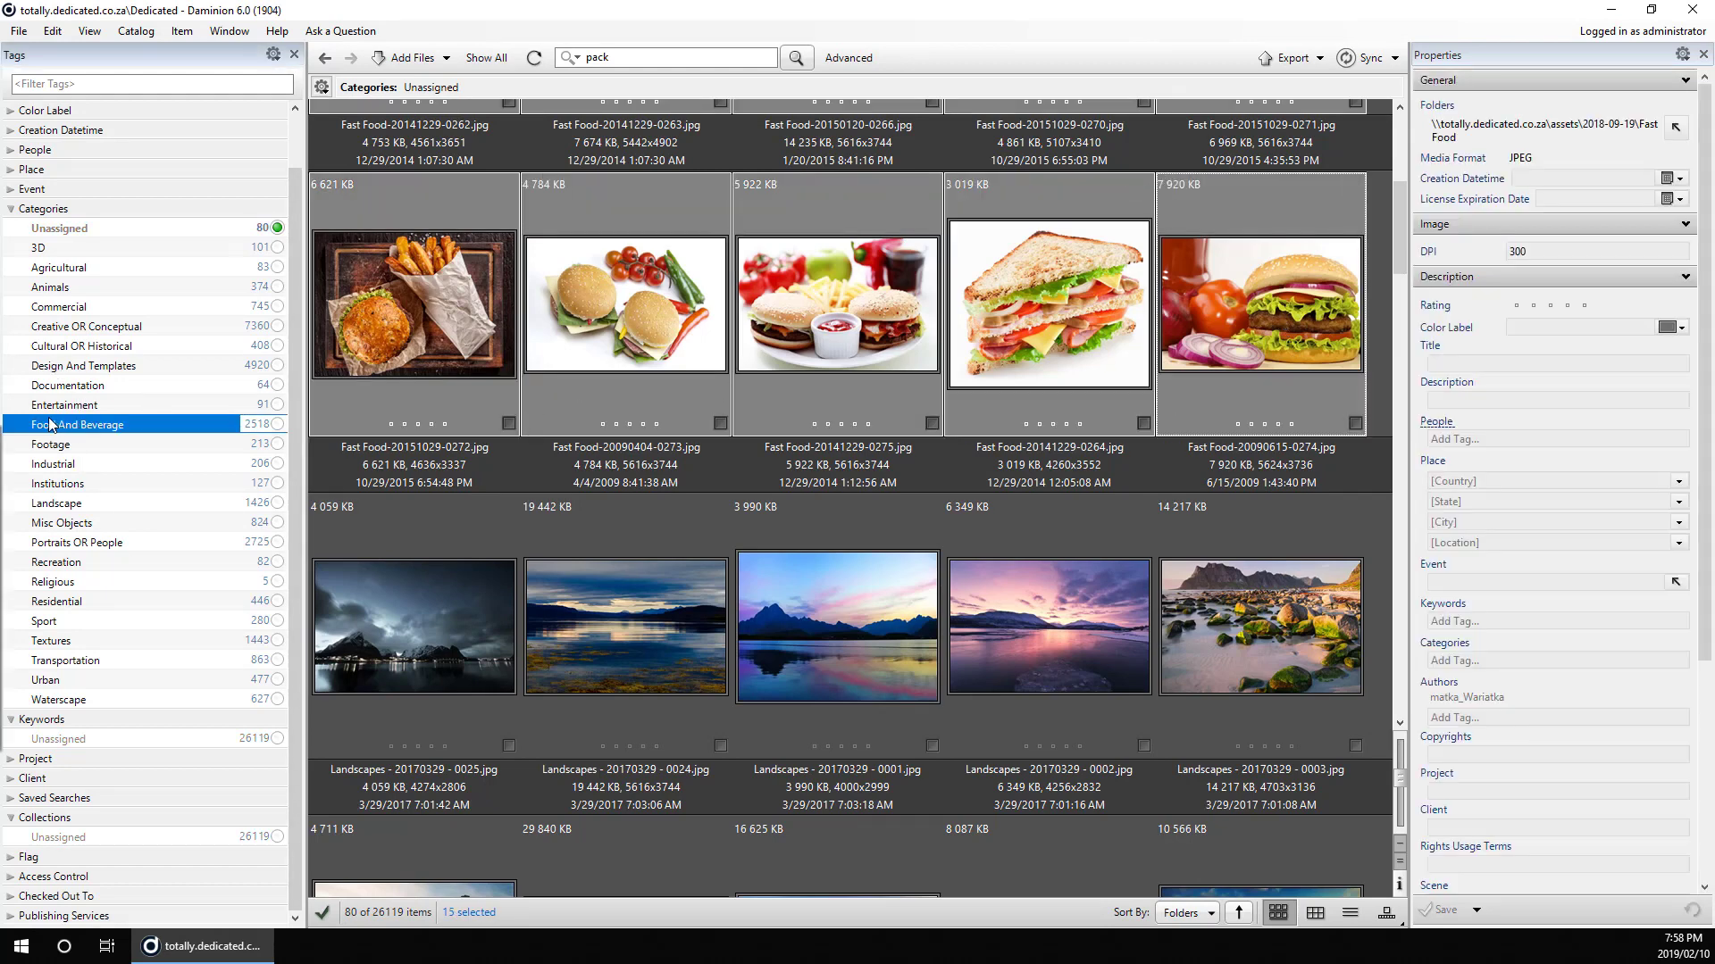
pyautogui.rightClick(217, 433)
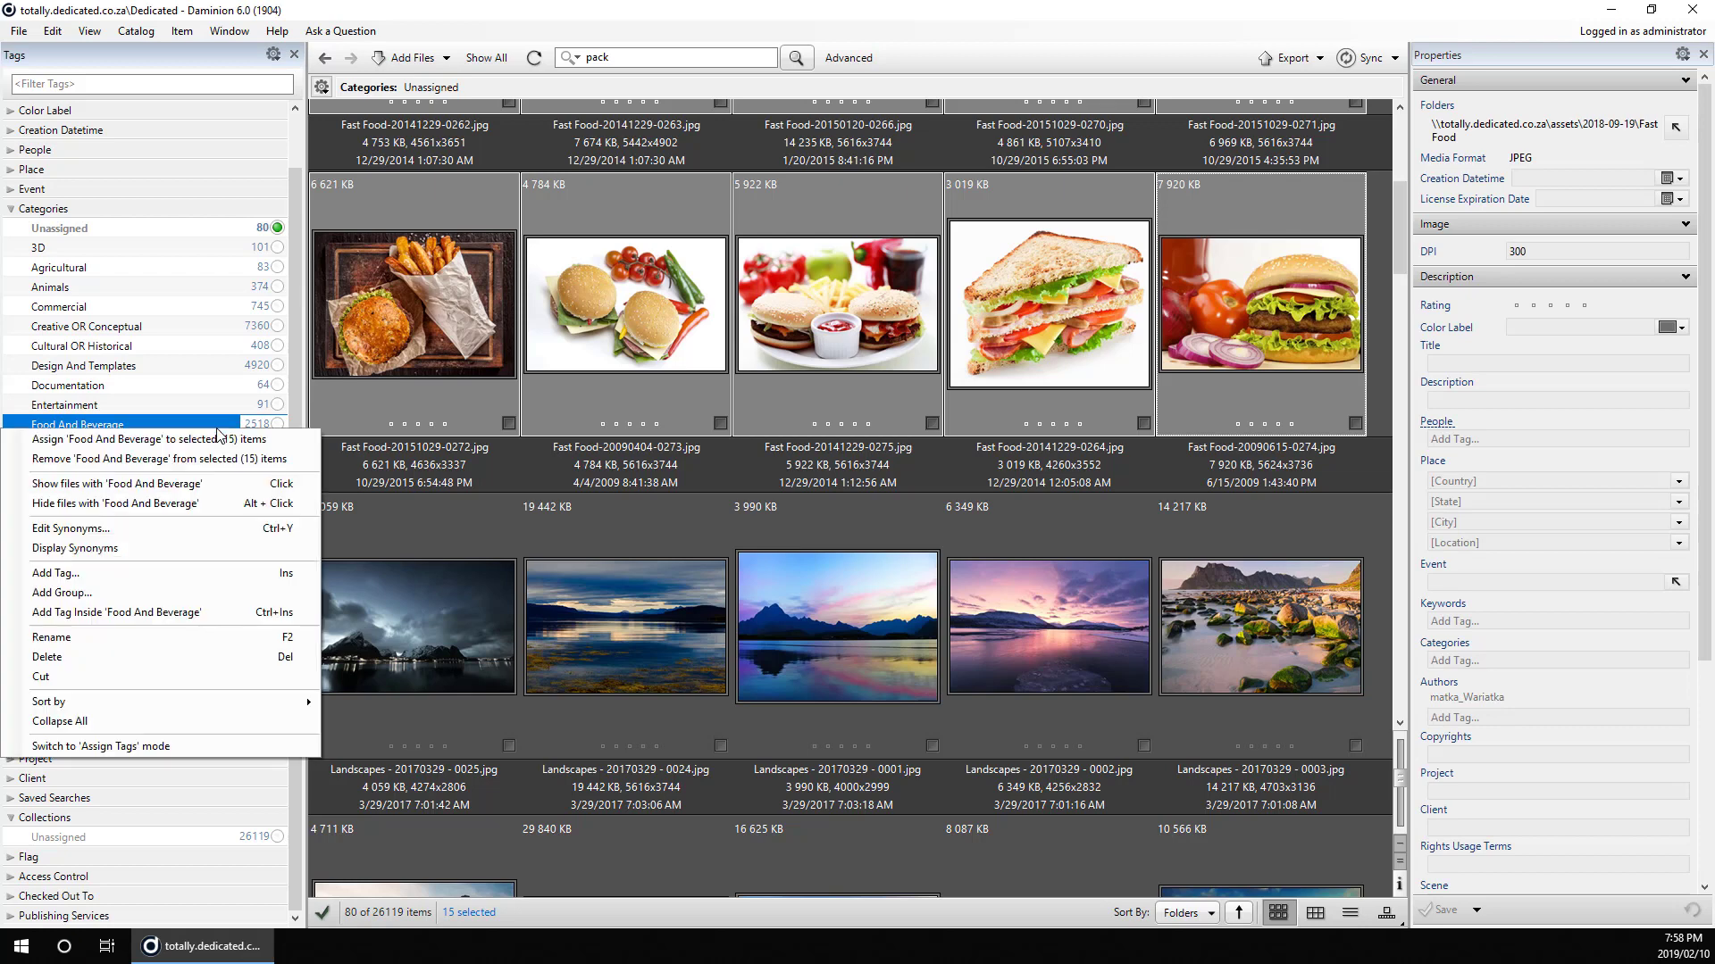
pyautogui.click(217, 437)
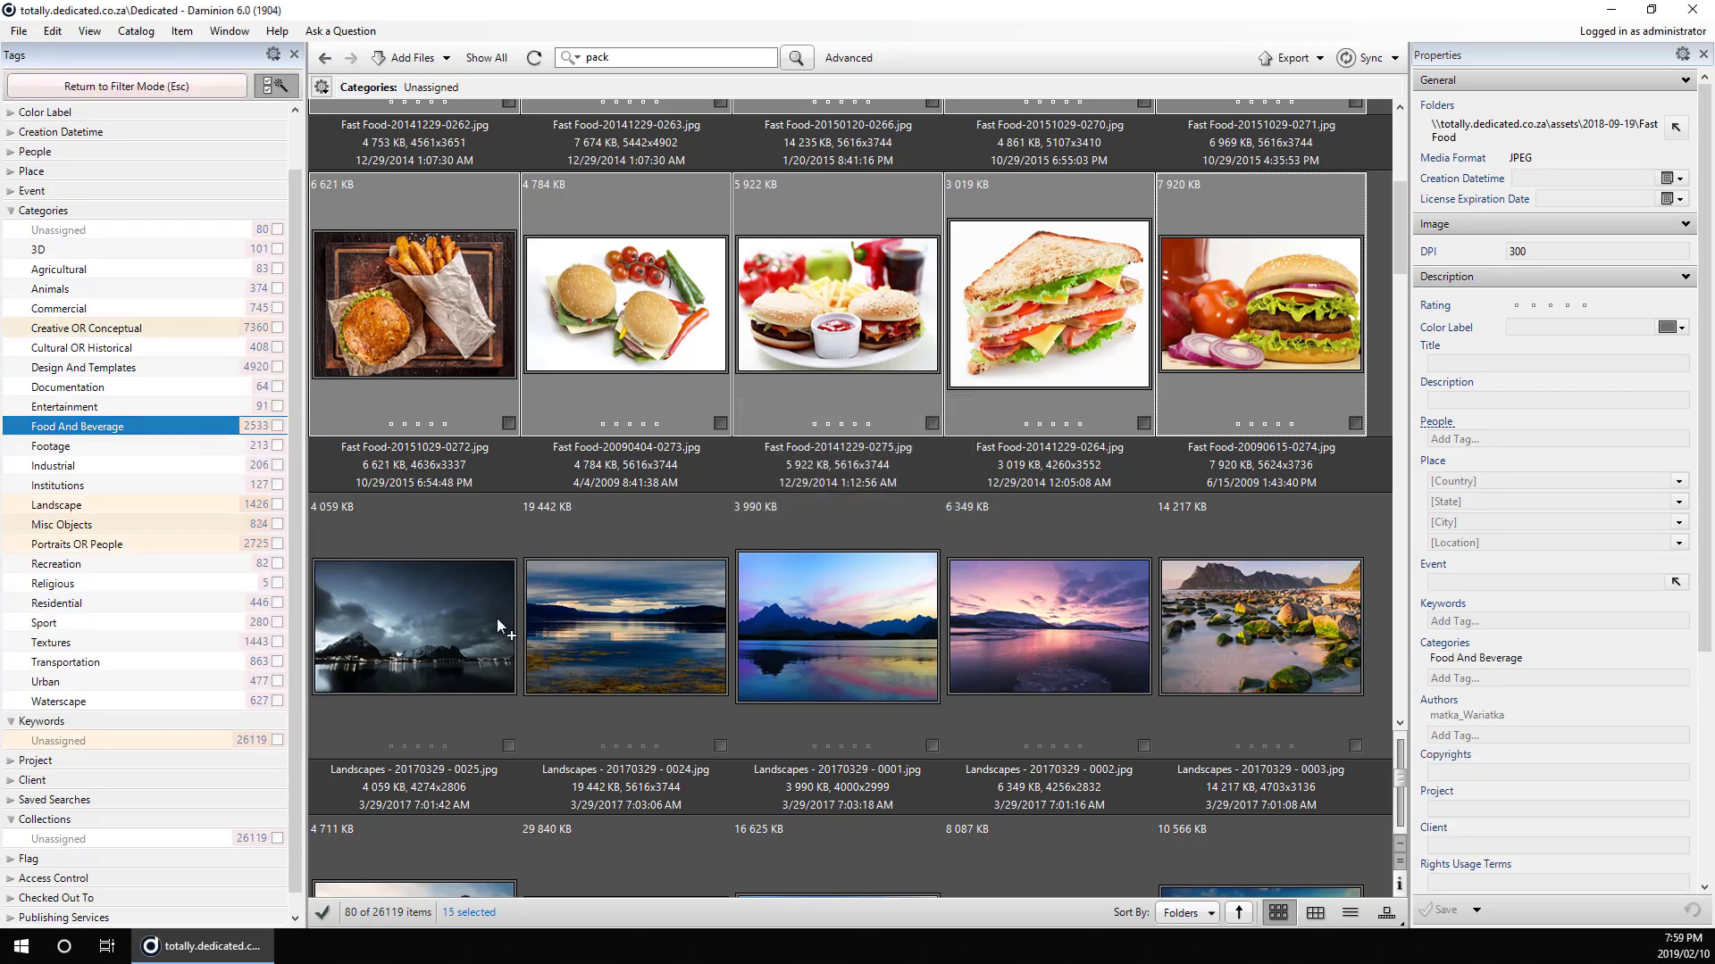
# Assign the Landscape category to all images from Landscapes - 20170329 - 0025.jpg through Landscapes - 20170329 - 0022.jpg
pyautogui.click(404, 635)
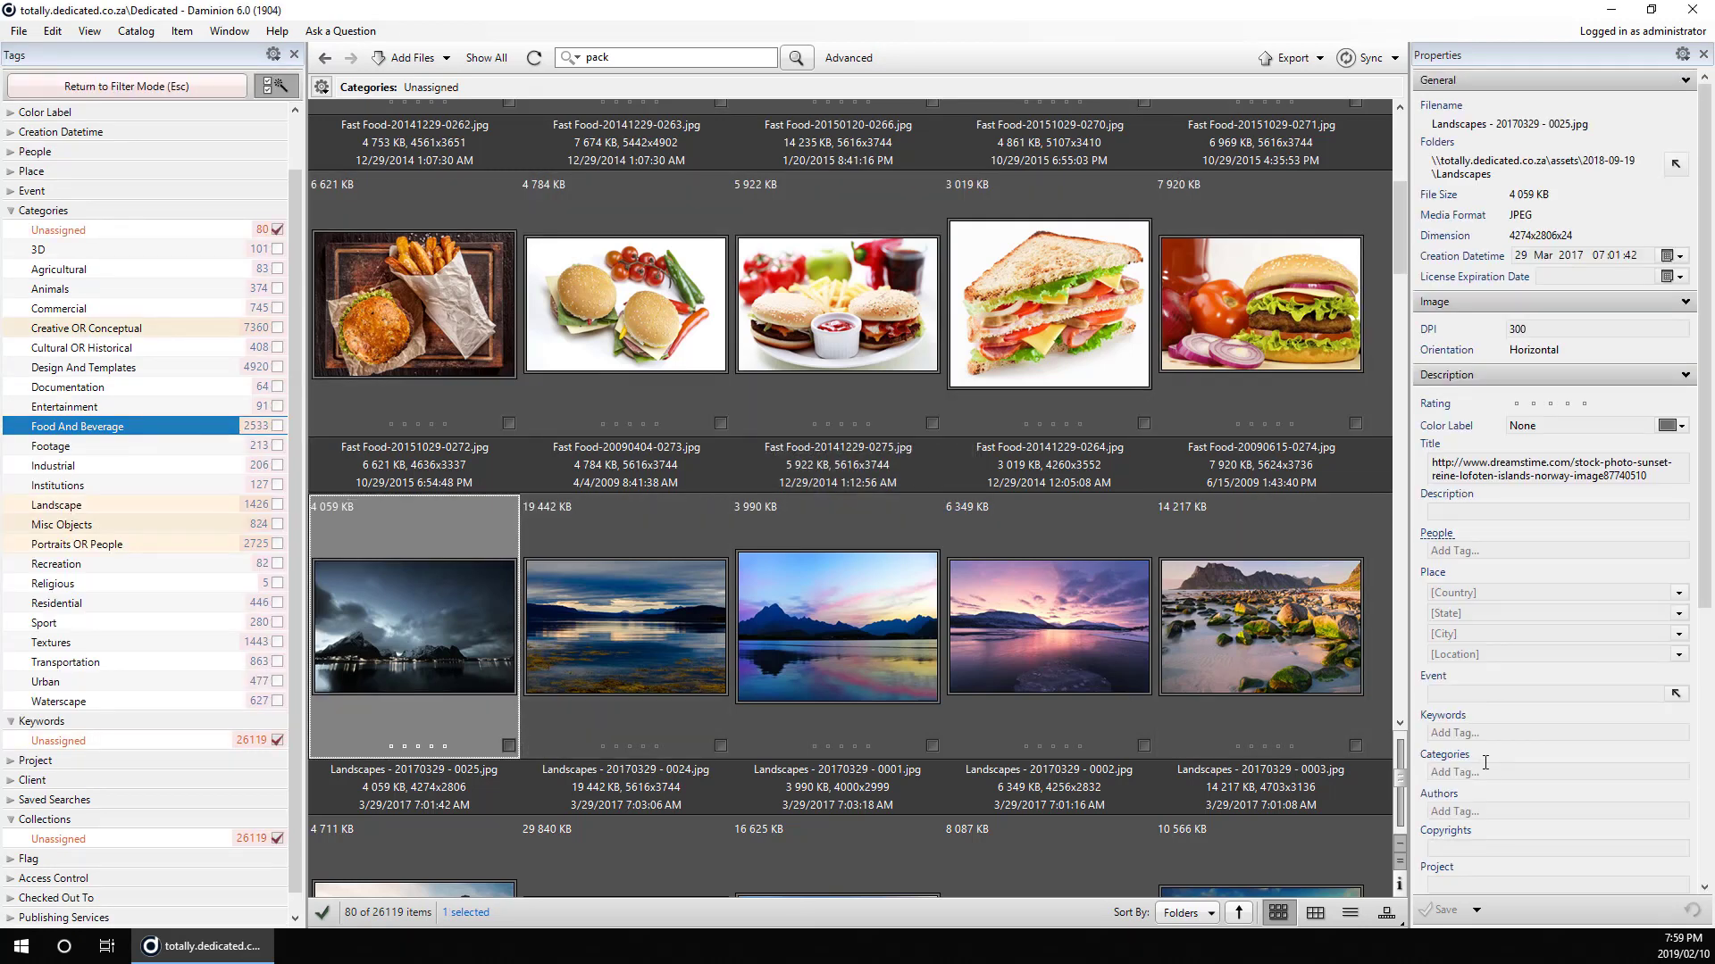
pyautogui.click(1401, 725)
pyautogui.click(1401, 725)
pyautogui.click(1401, 725)
pyautogui.click(1401, 725)
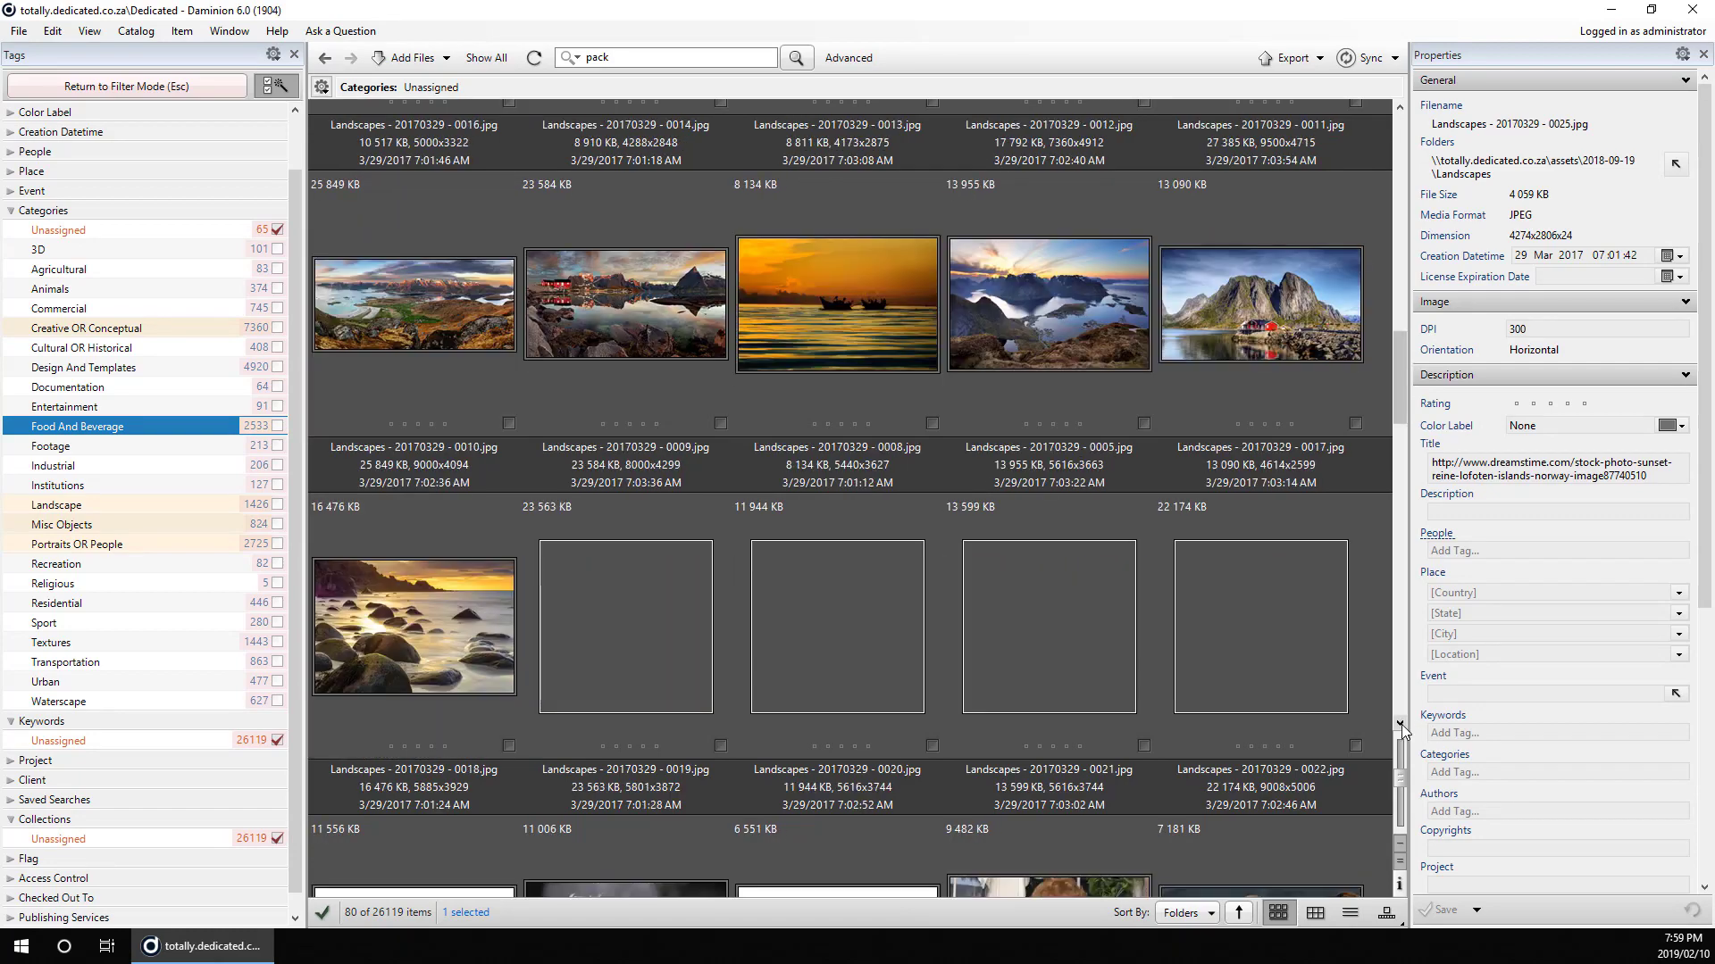
pyautogui.click(1401, 725)
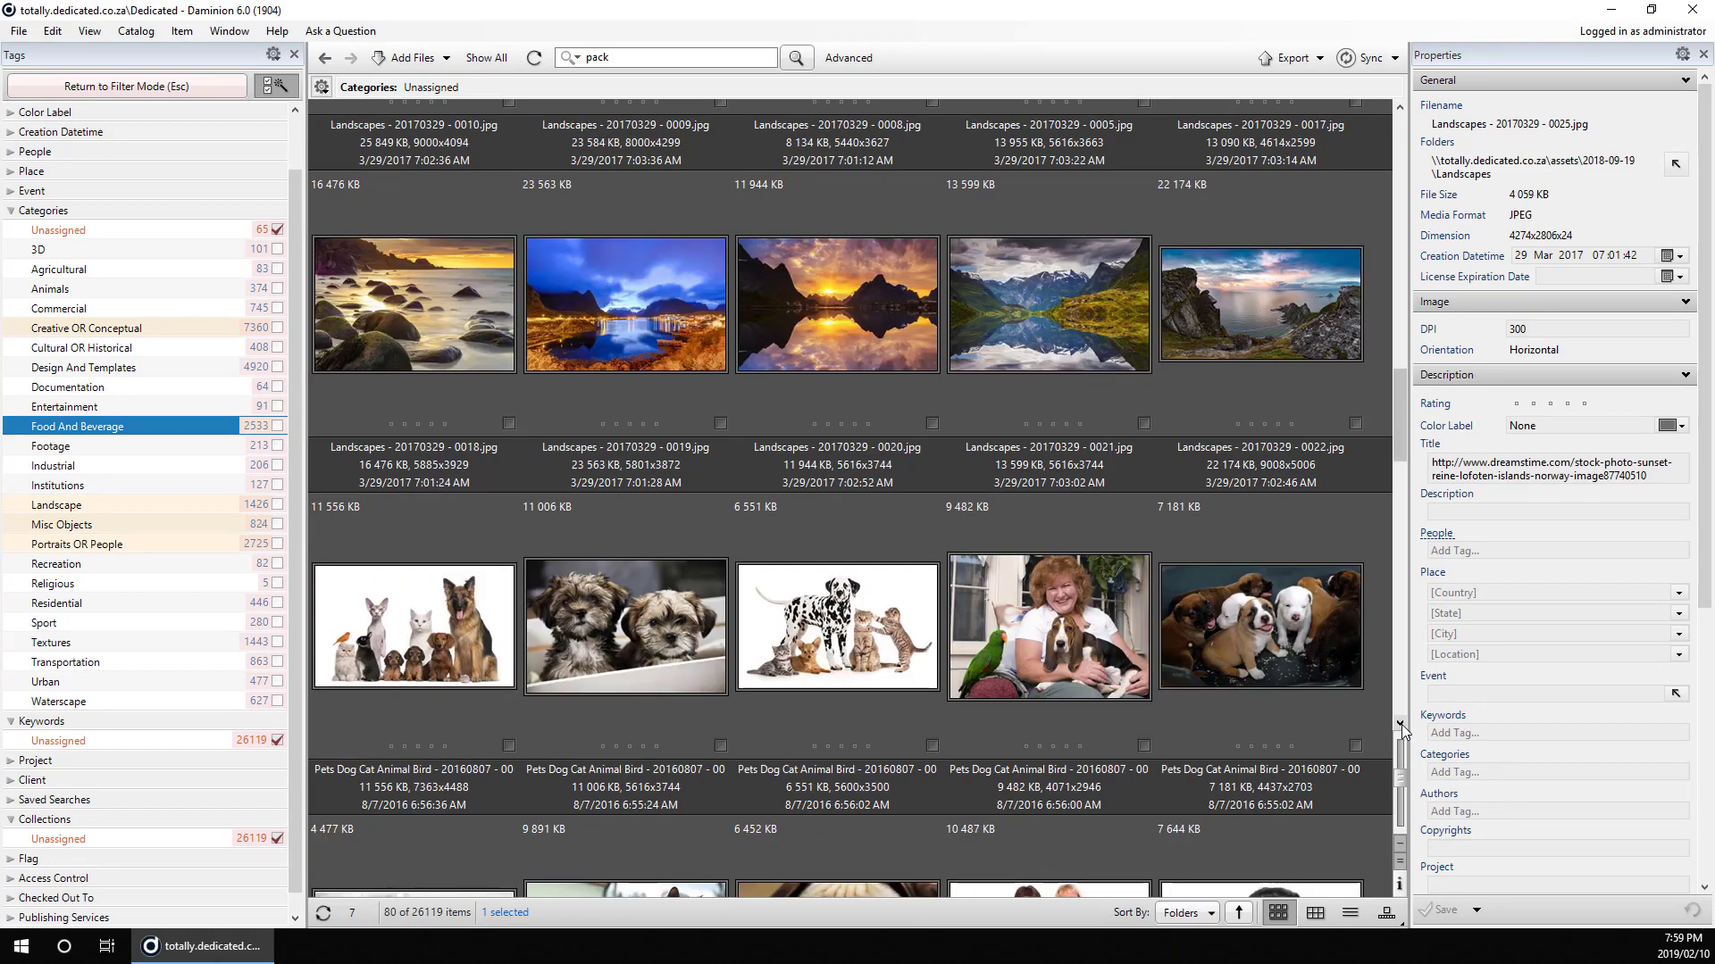
pyautogui.keyDown('shift'); pyautogui.click(1247, 314); pyautogui.keyUp('shift')
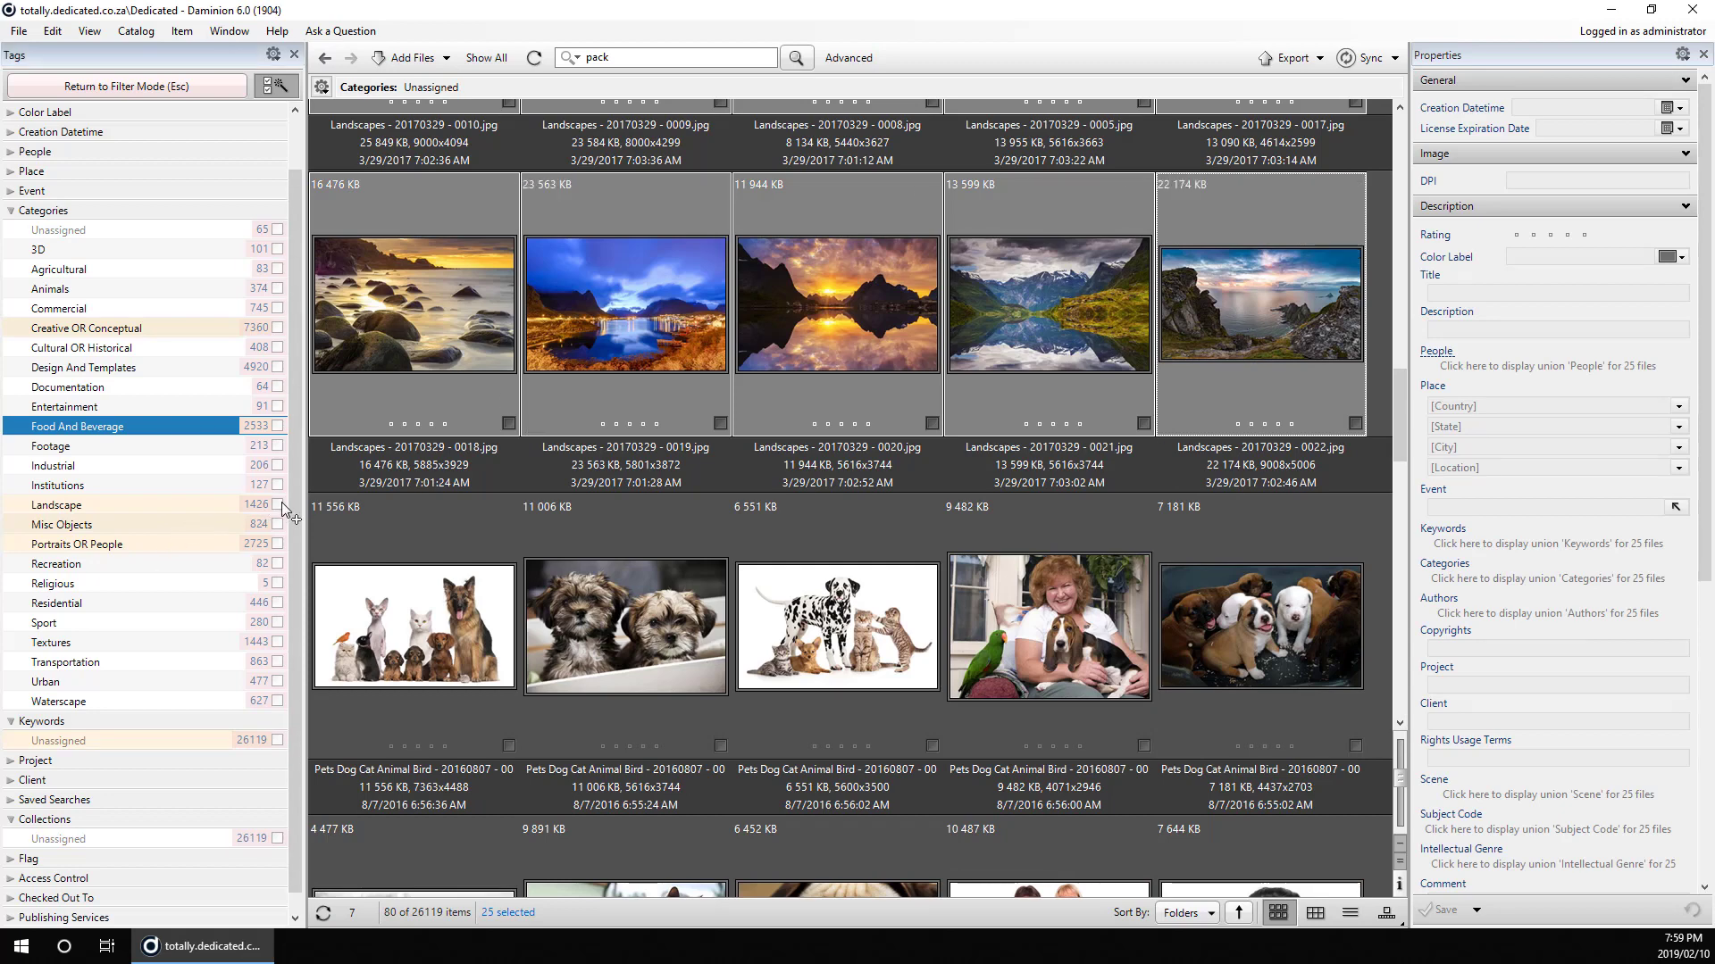
# Assign the Animals category to the whole run of Pets Dog Cat Animal Bird images
pyautogui.click(460, 634)
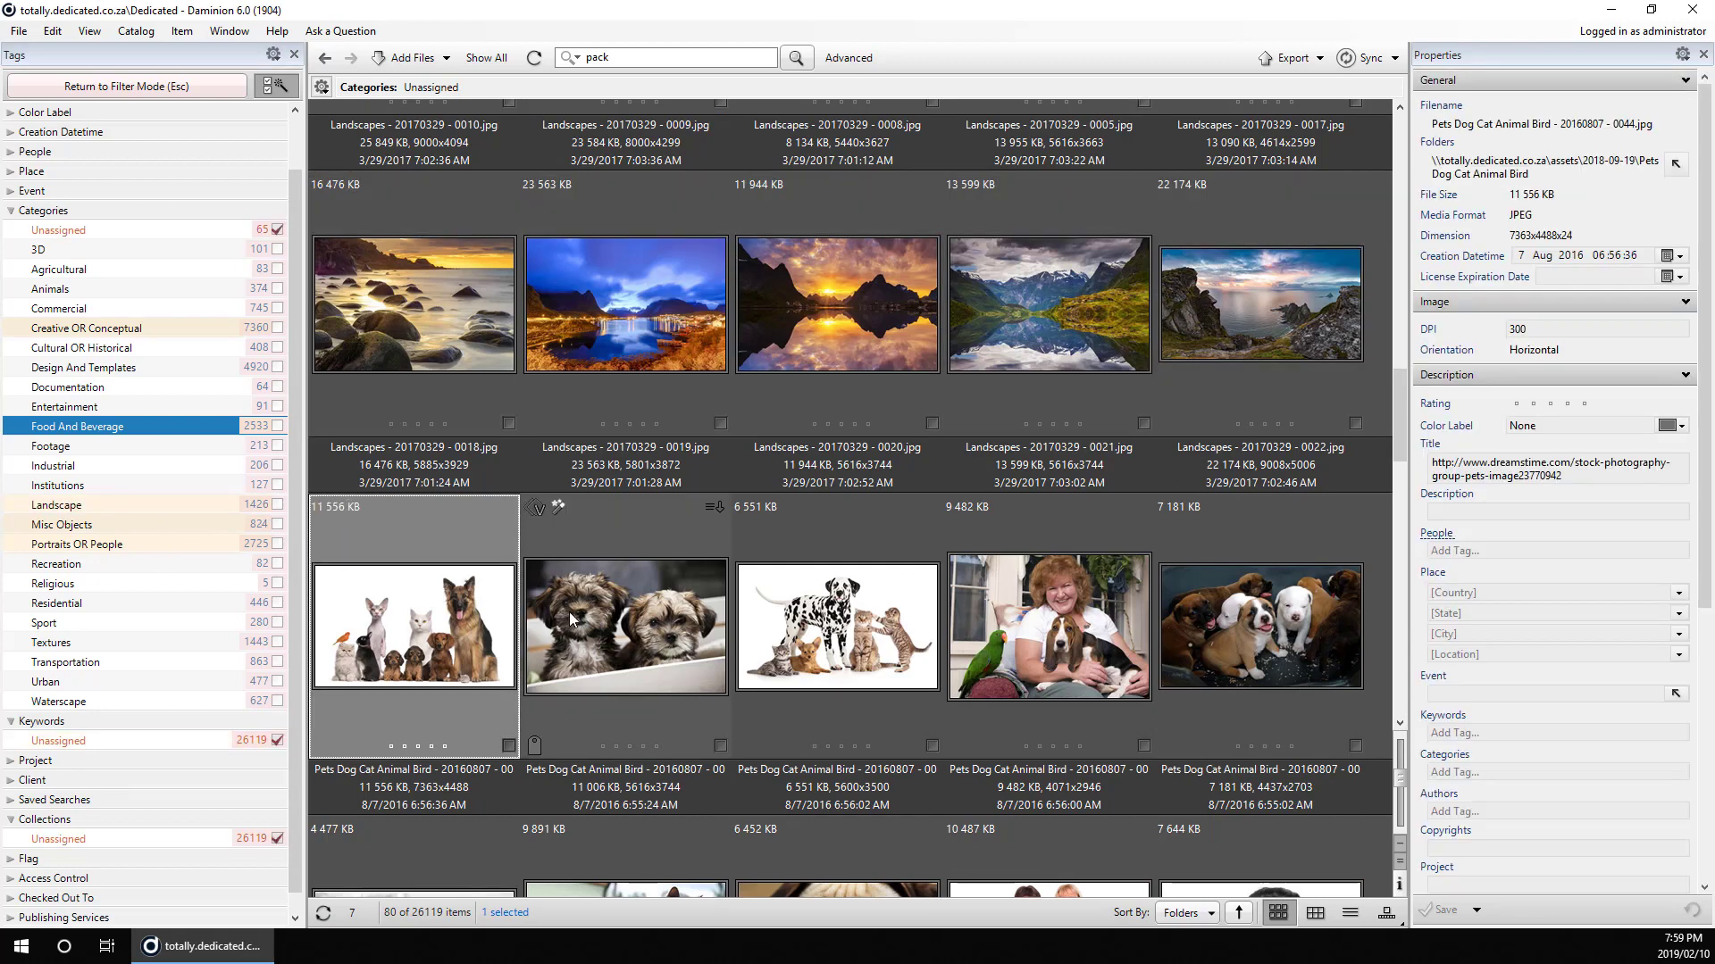
pyautogui.scroll(-1, 572, 616)
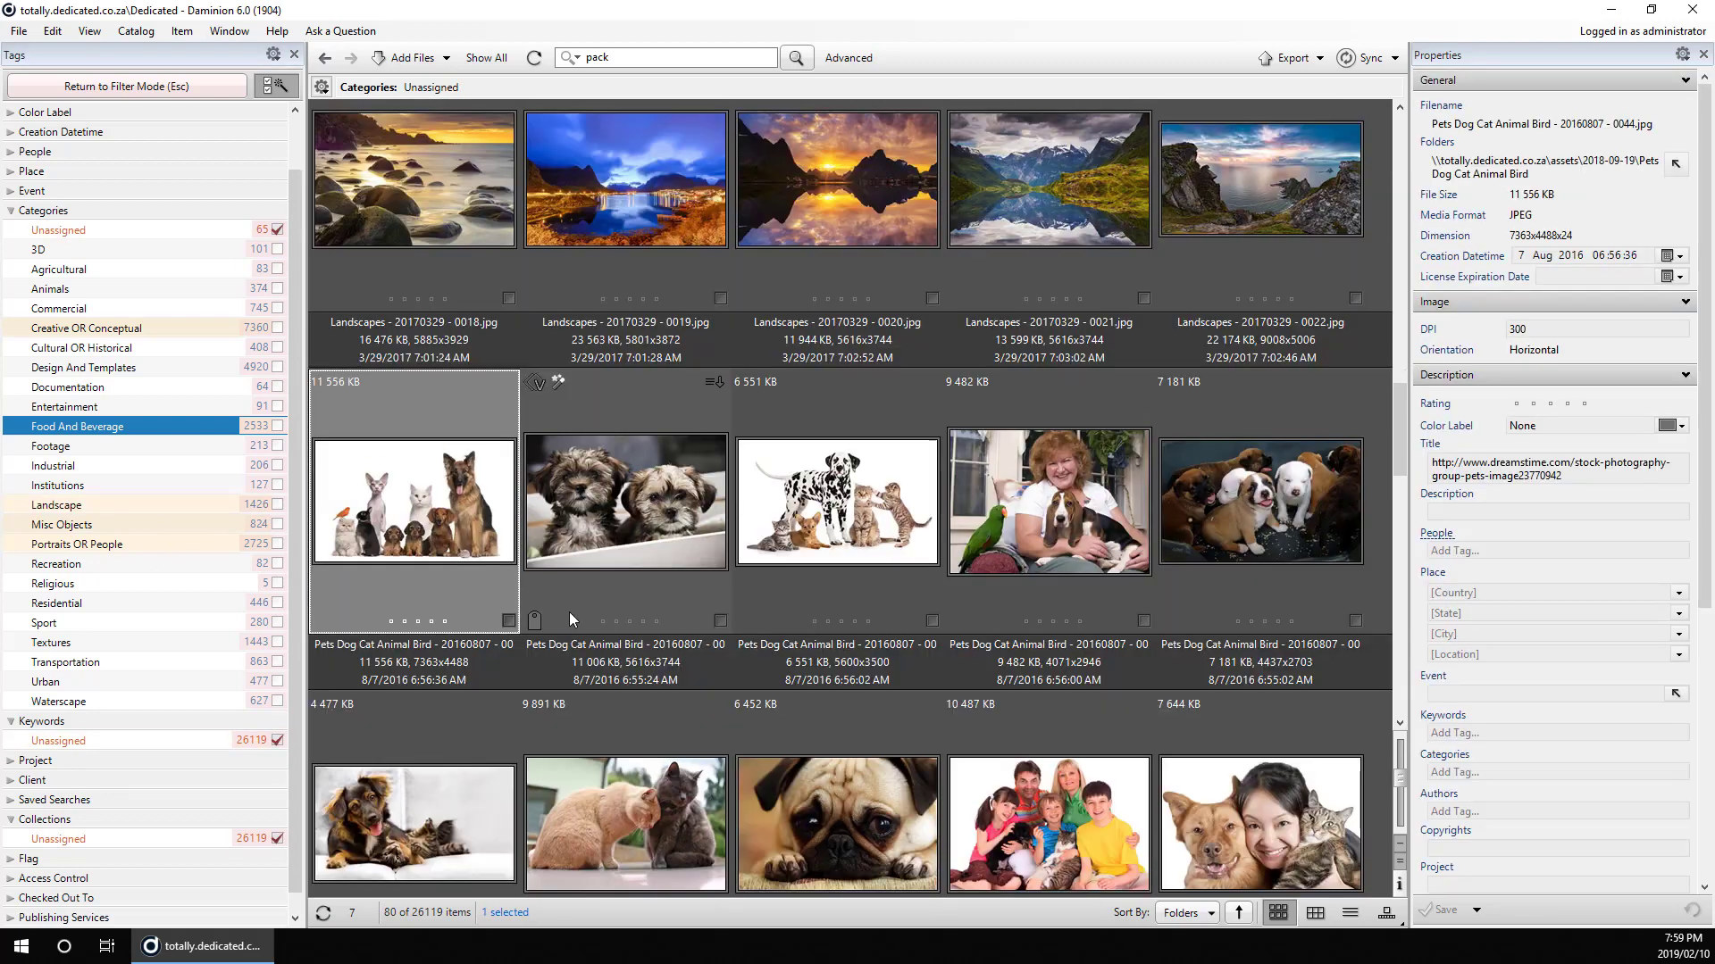
pyautogui.click(1398, 721)
pyautogui.click(1398, 722)
pyautogui.click(1399, 722)
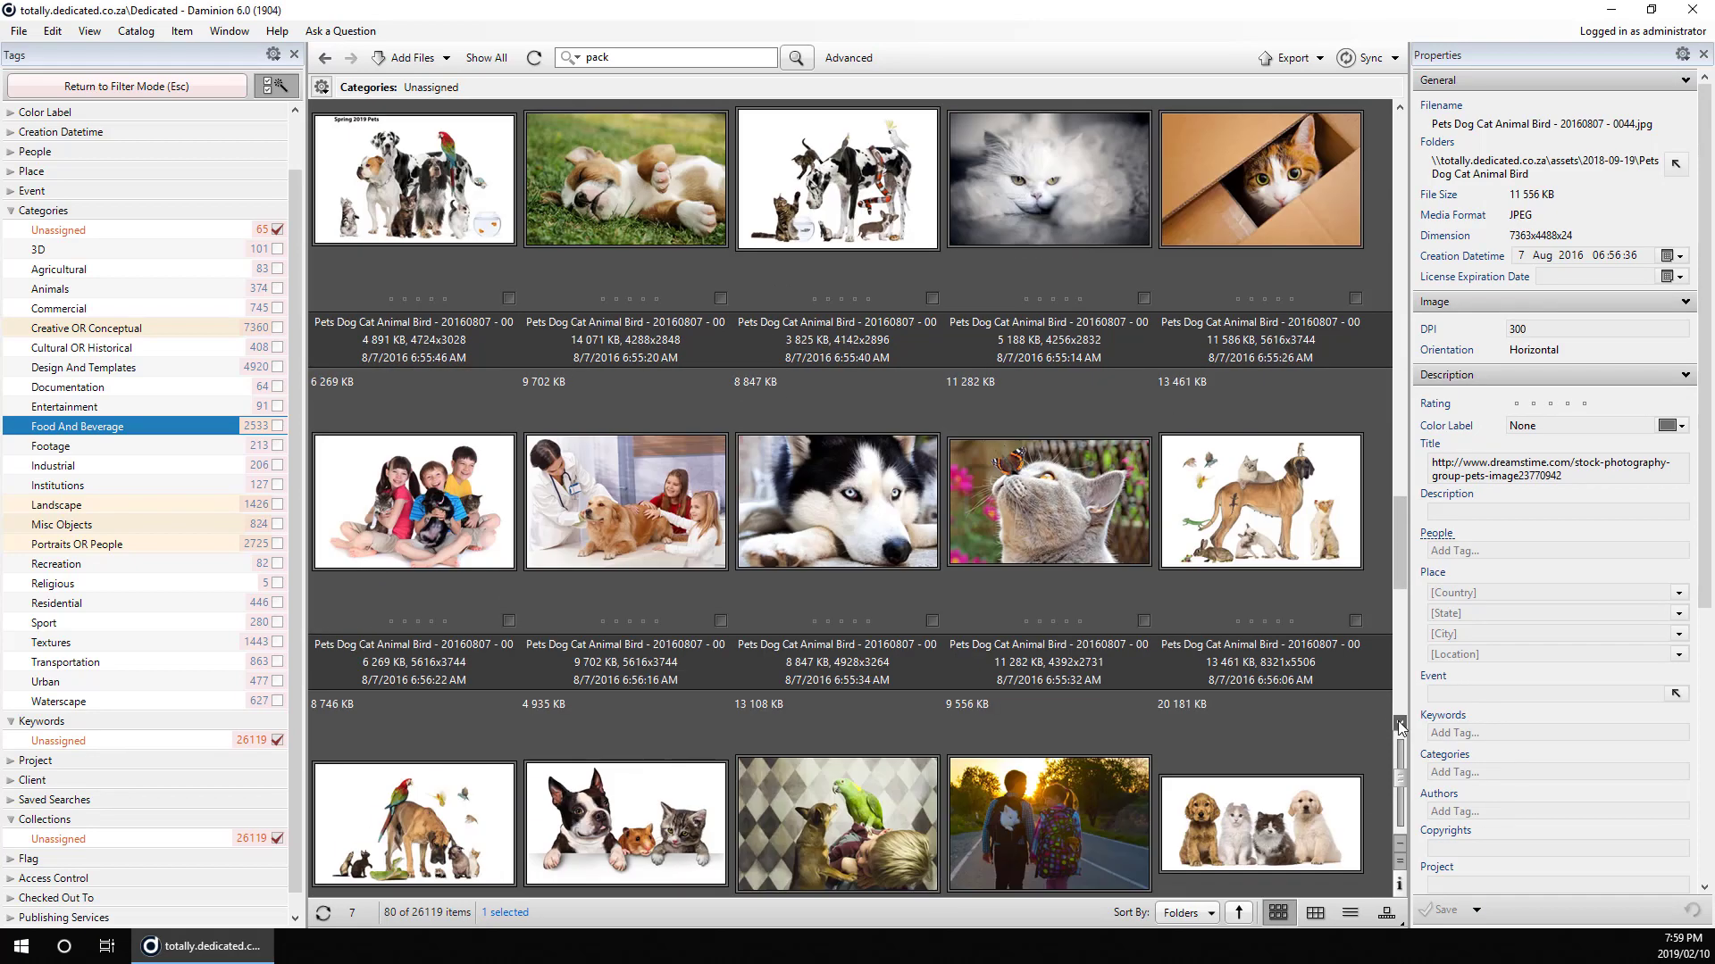
pyautogui.click(1398, 723)
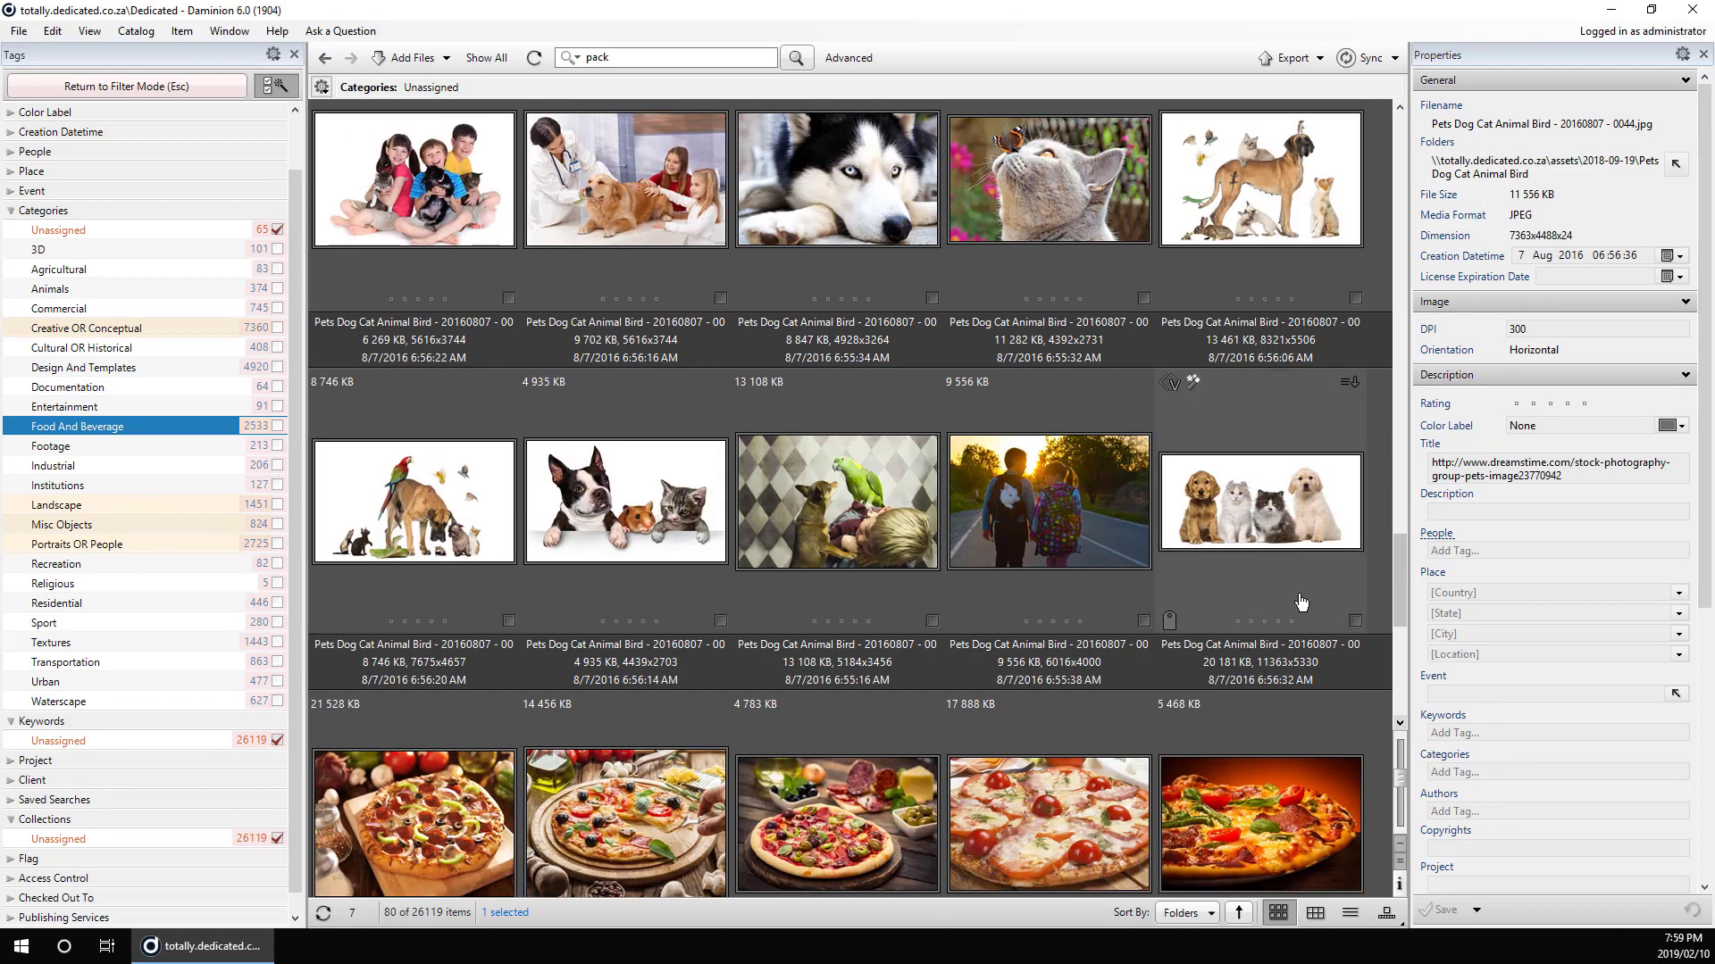
pyautogui.keyDown('shift'); pyautogui.click(1276, 526); pyautogui.keyUp('shift')
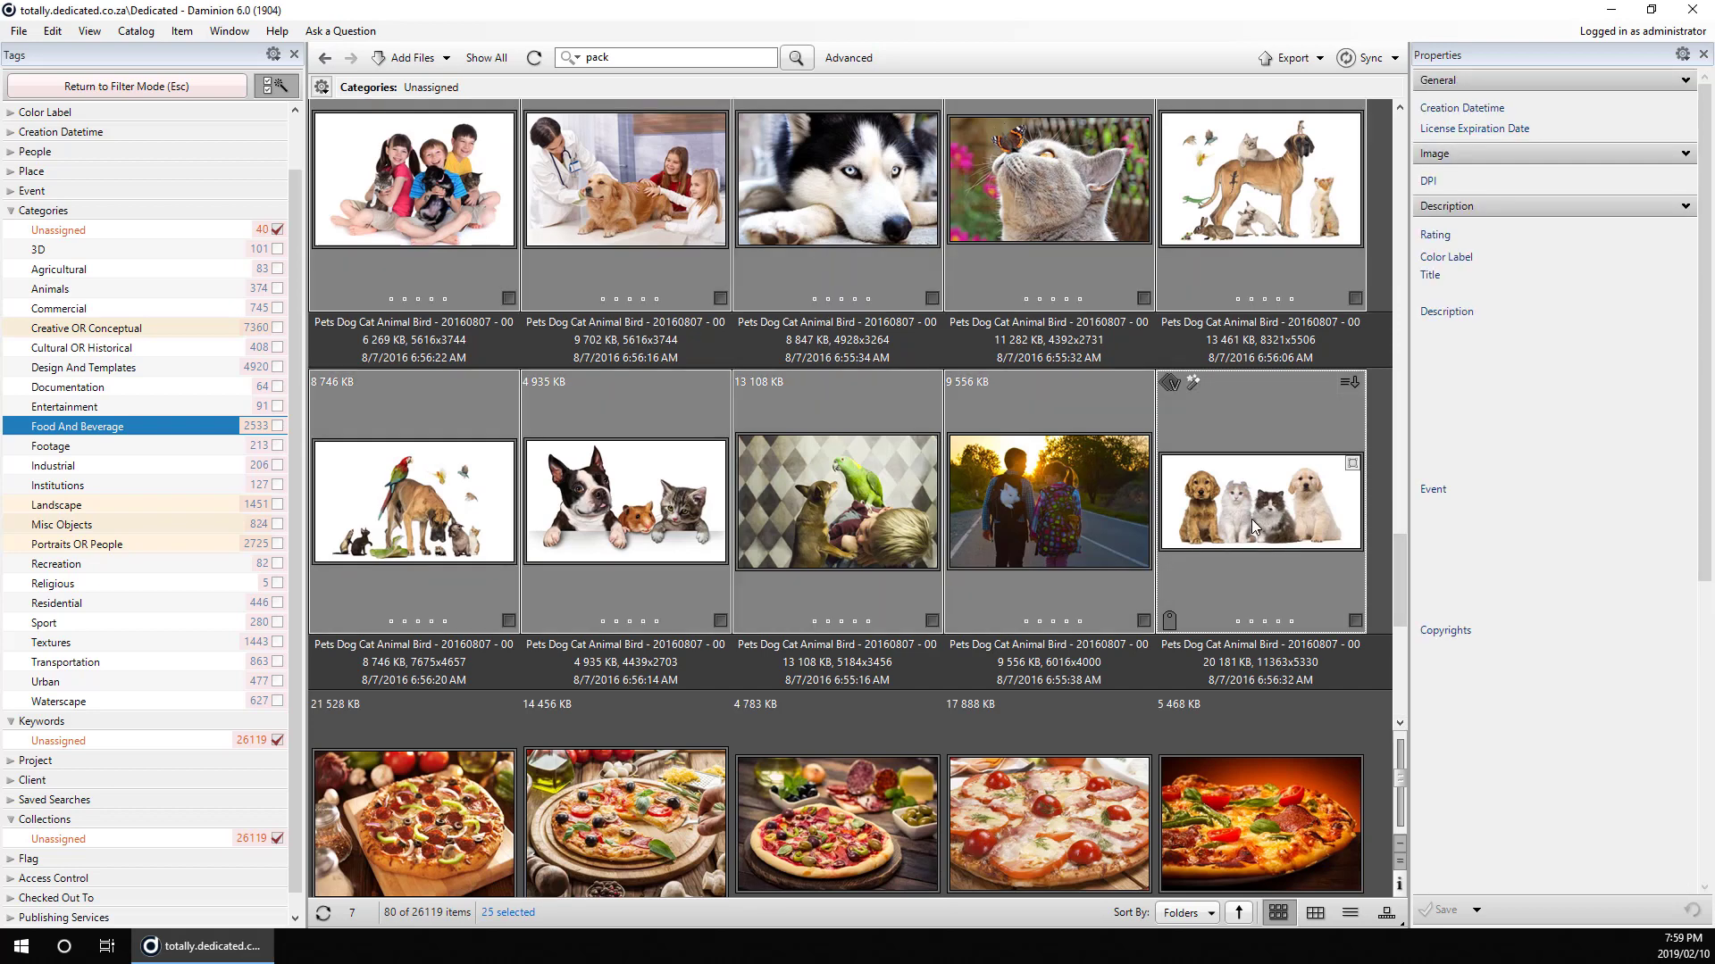
pyautogui.click(275, 288)
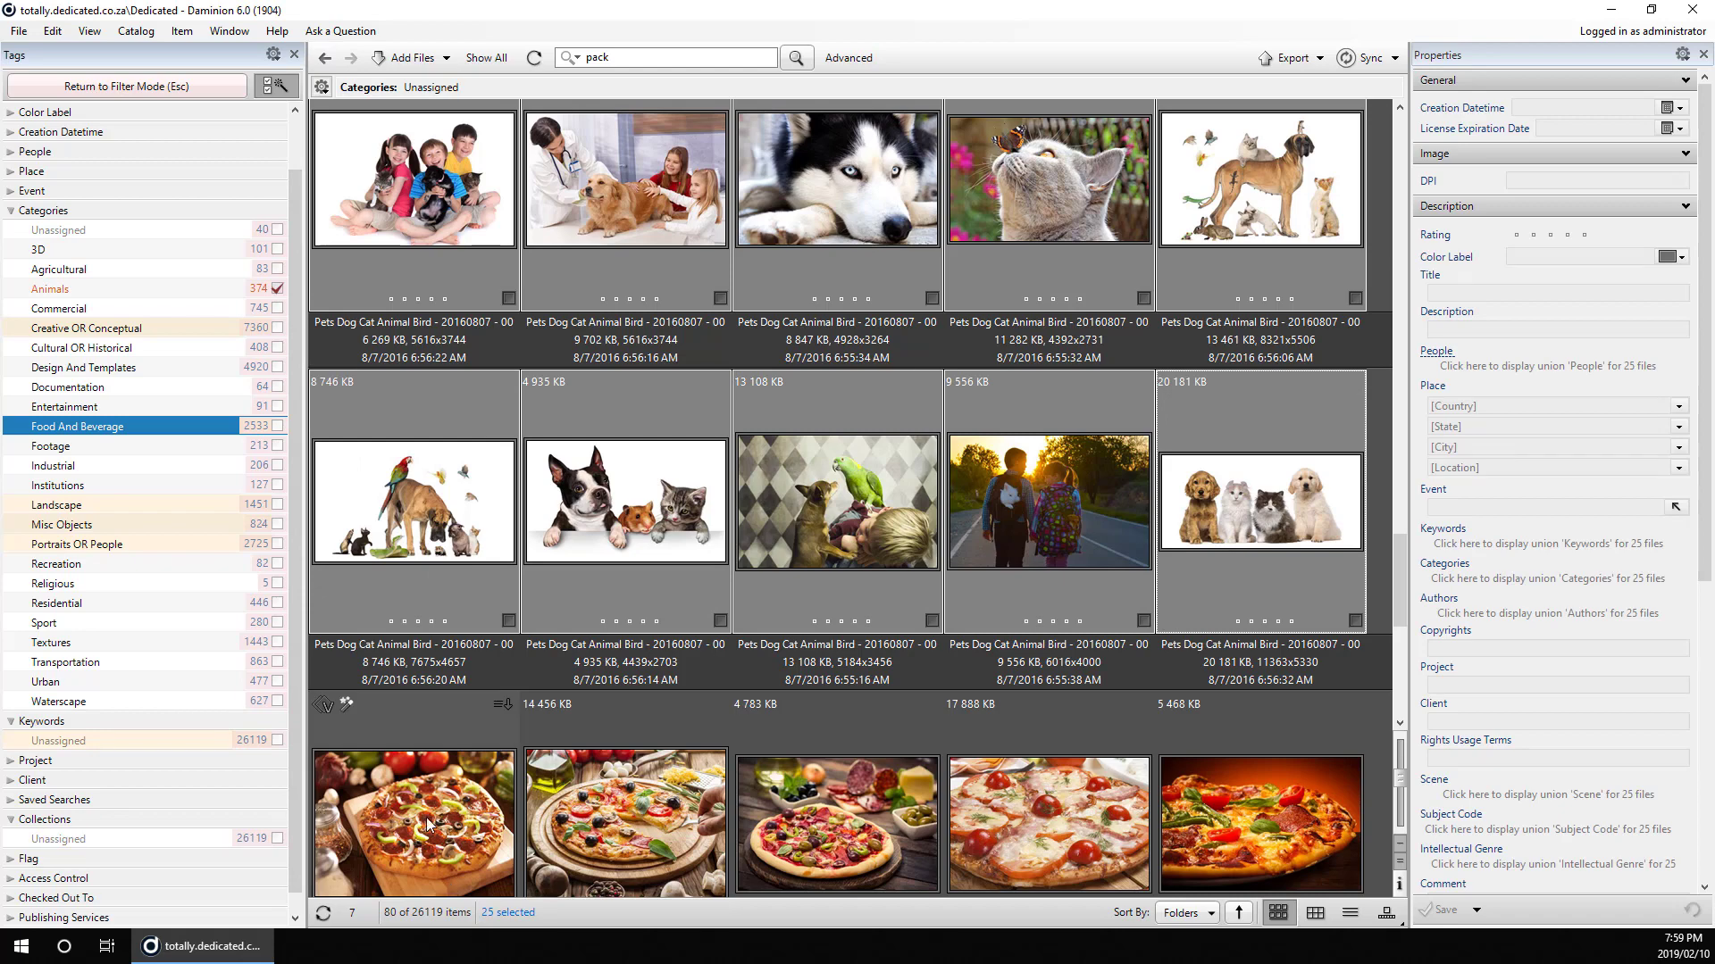
# Assign Food And Beverage to all pizza images, from Pizza-20131224-0285.jpg through Pizza-20150309-0282.jpg, and return the tags to filter mode
pyautogui.click(427, 823)
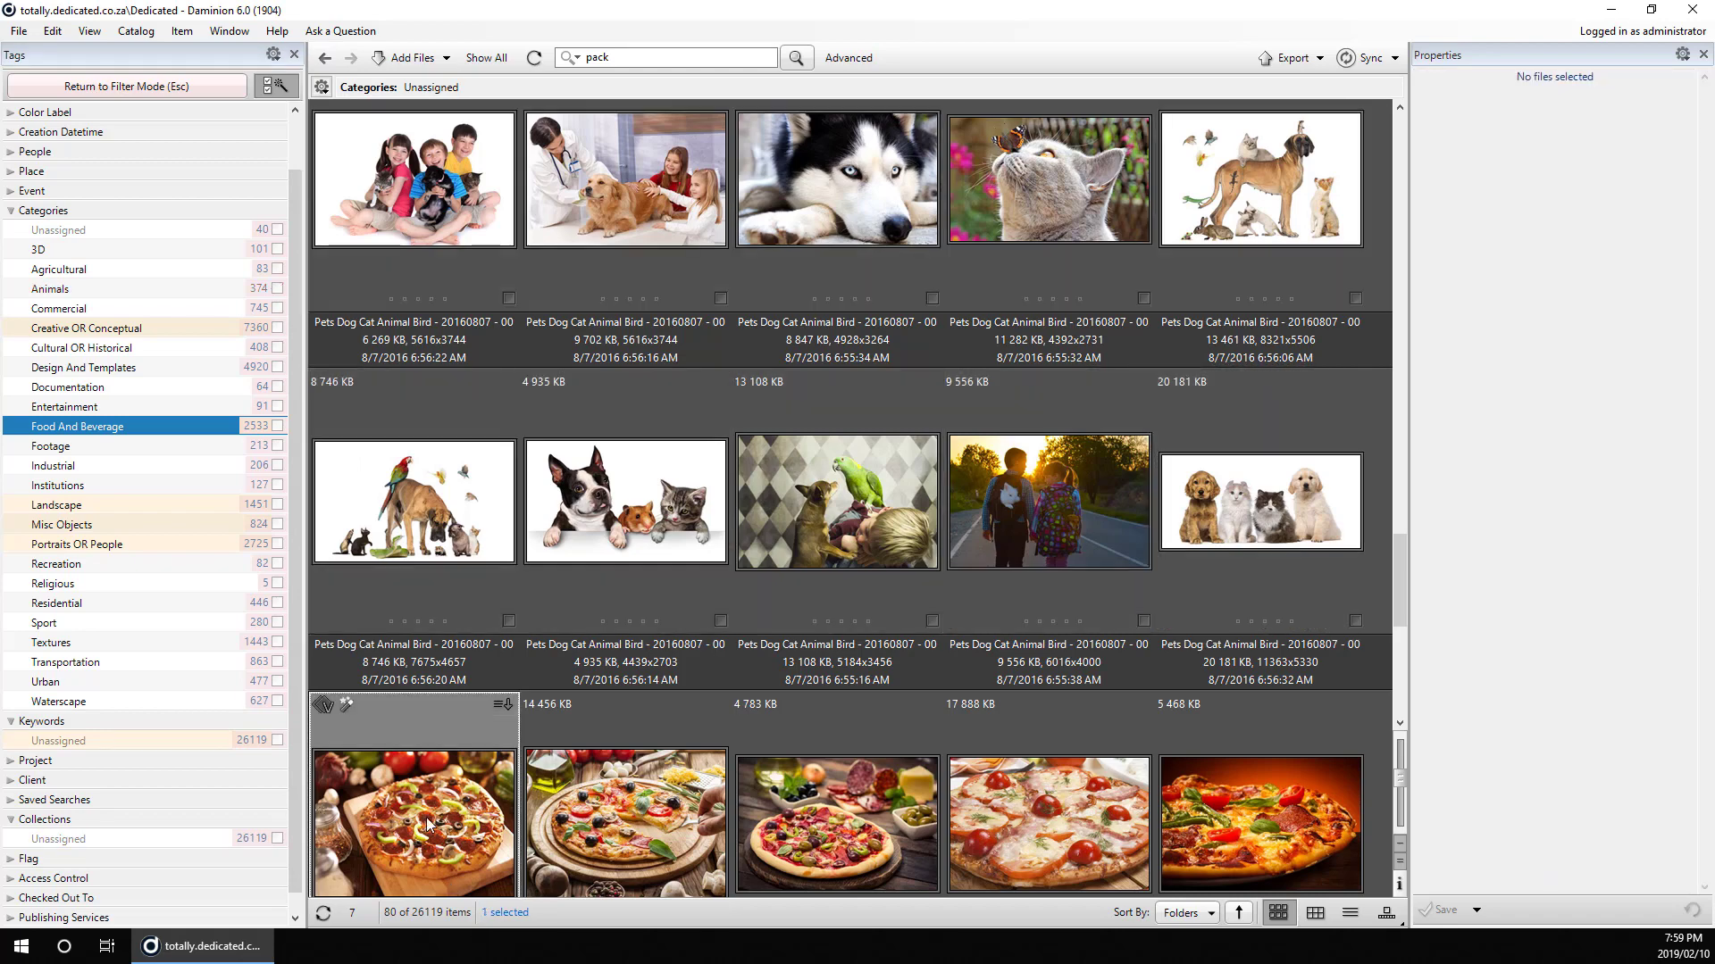
pyautogui.click(1399, 724)
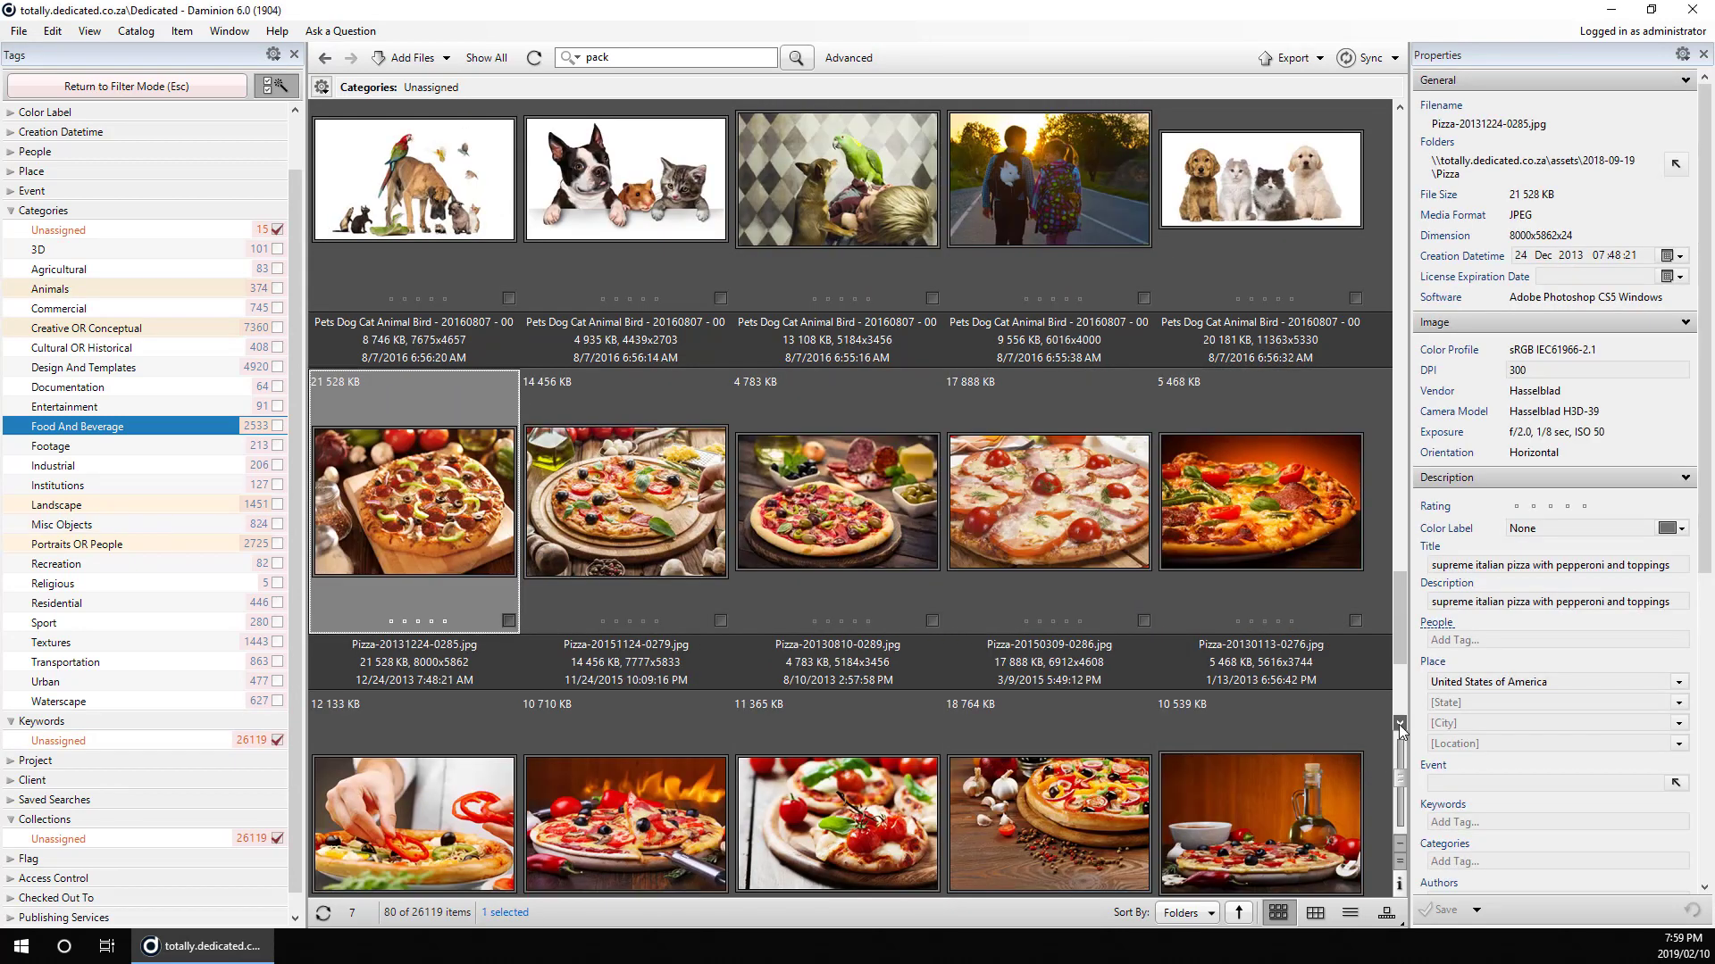
pyautogui.click(1399, 725)
pyautogui.click(1398, 725)
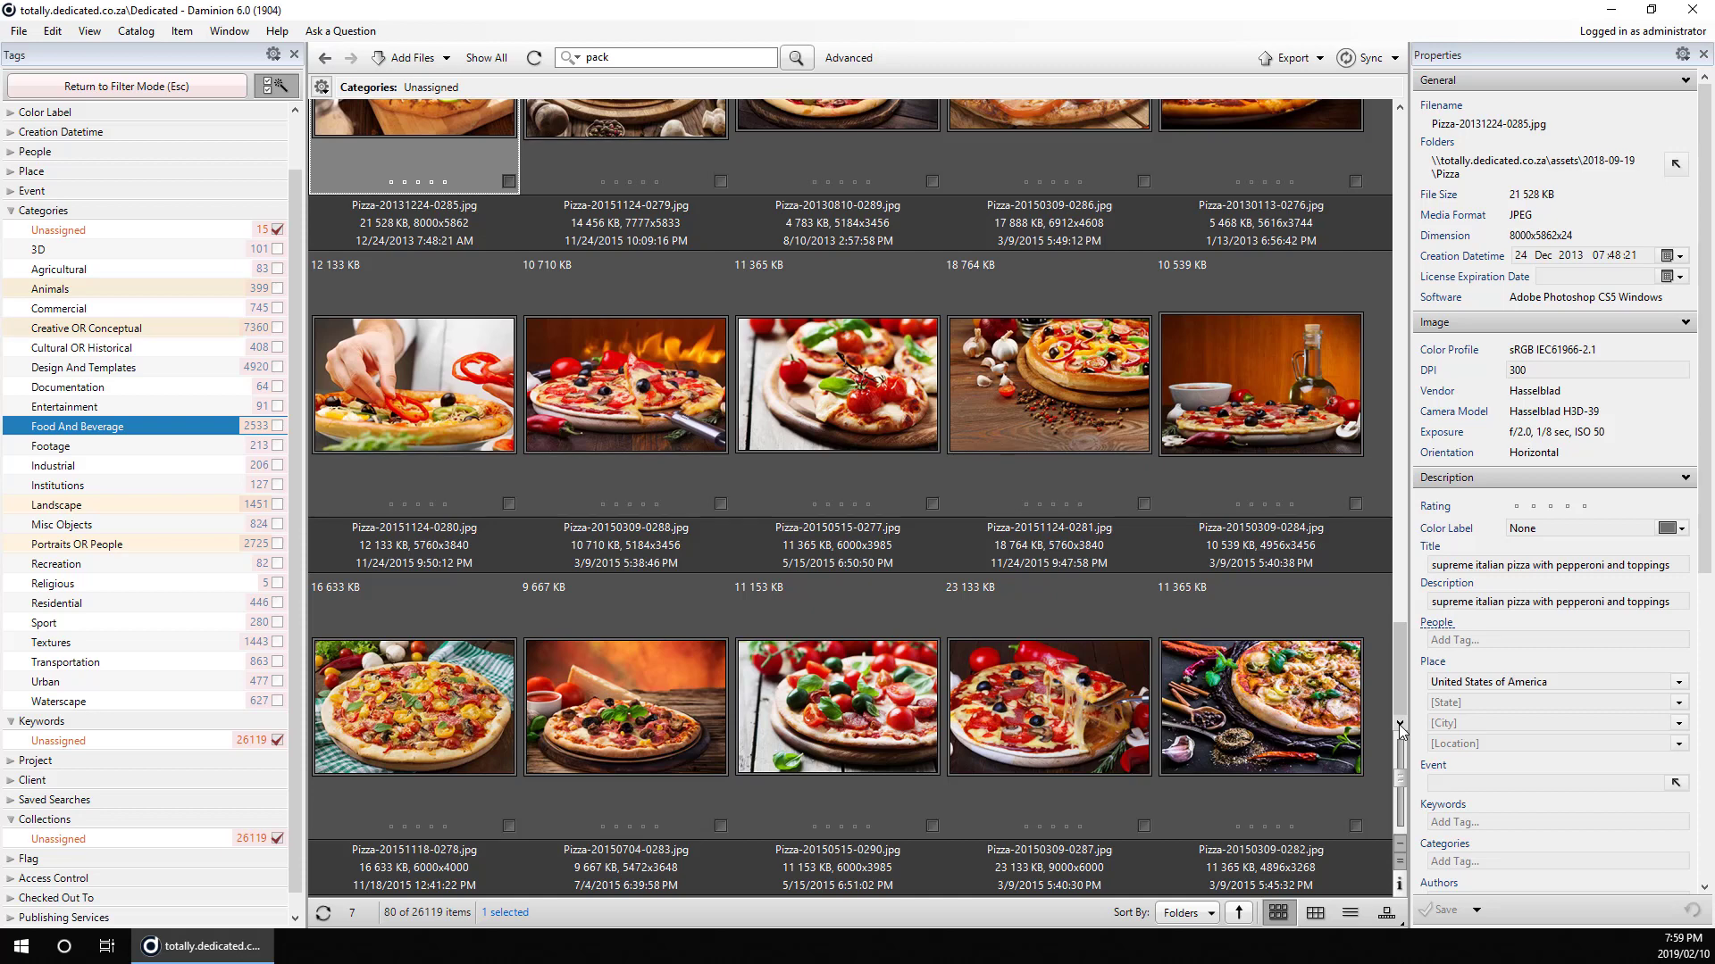
pyautogui.keyDown('shift'); pyautogui.click(1247, 702); pyautogui.keyUp('shift')
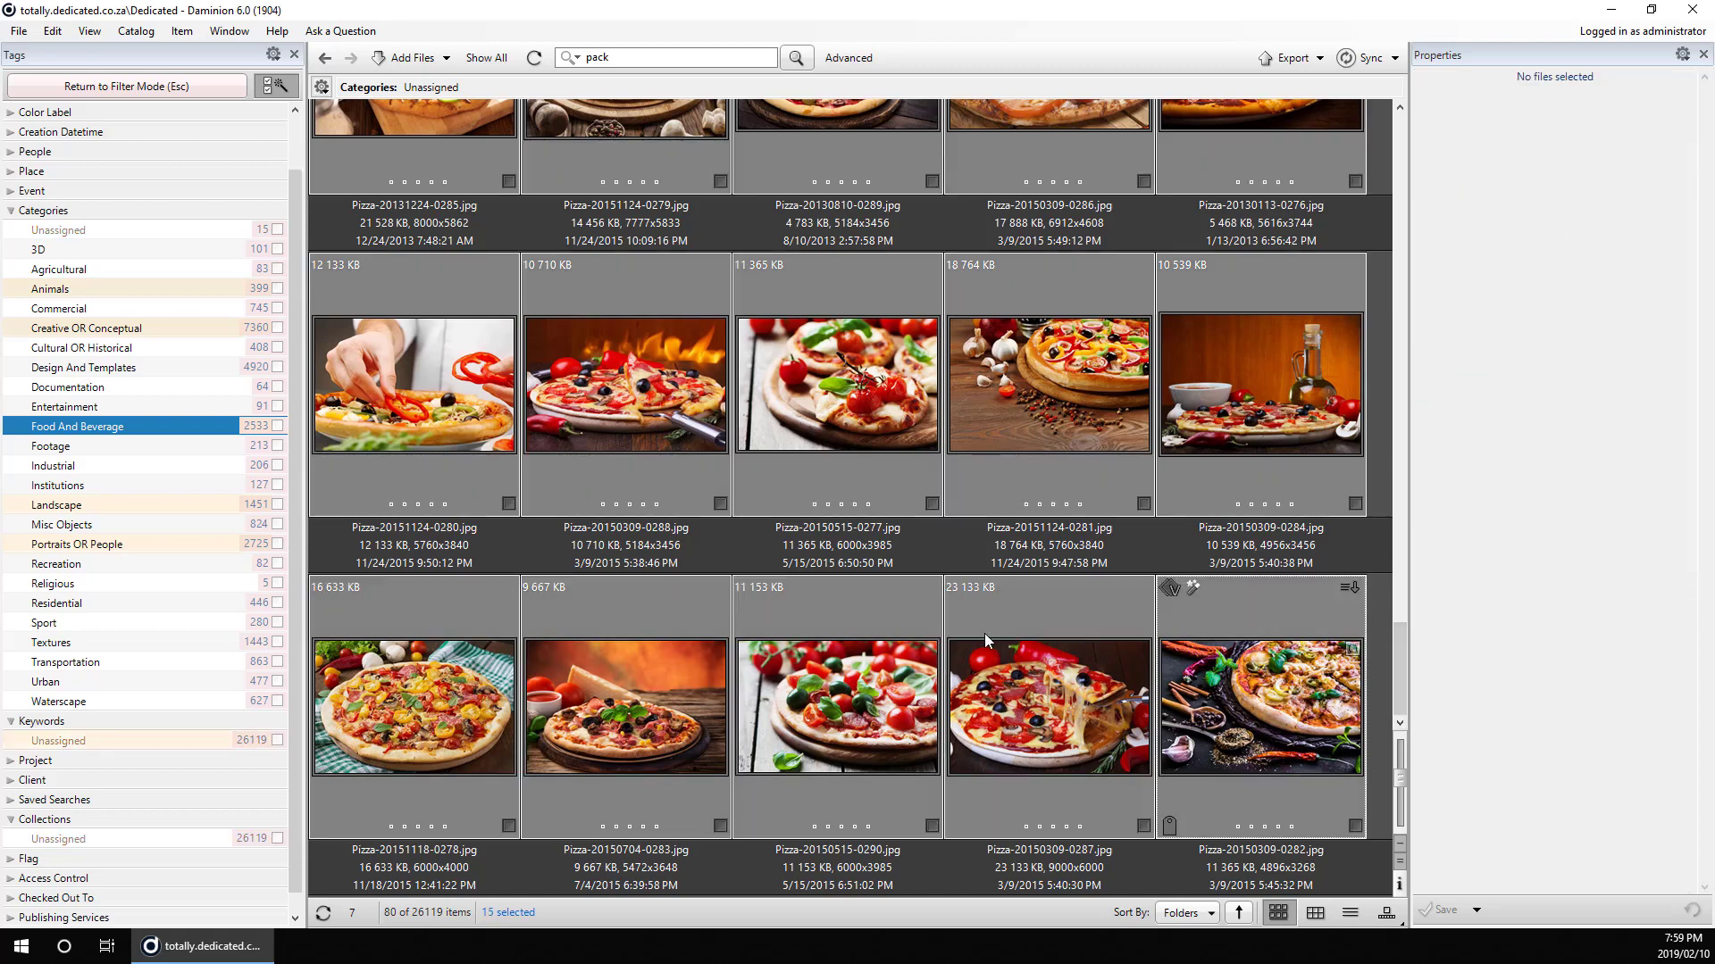
pyautogui.click(277, 427)
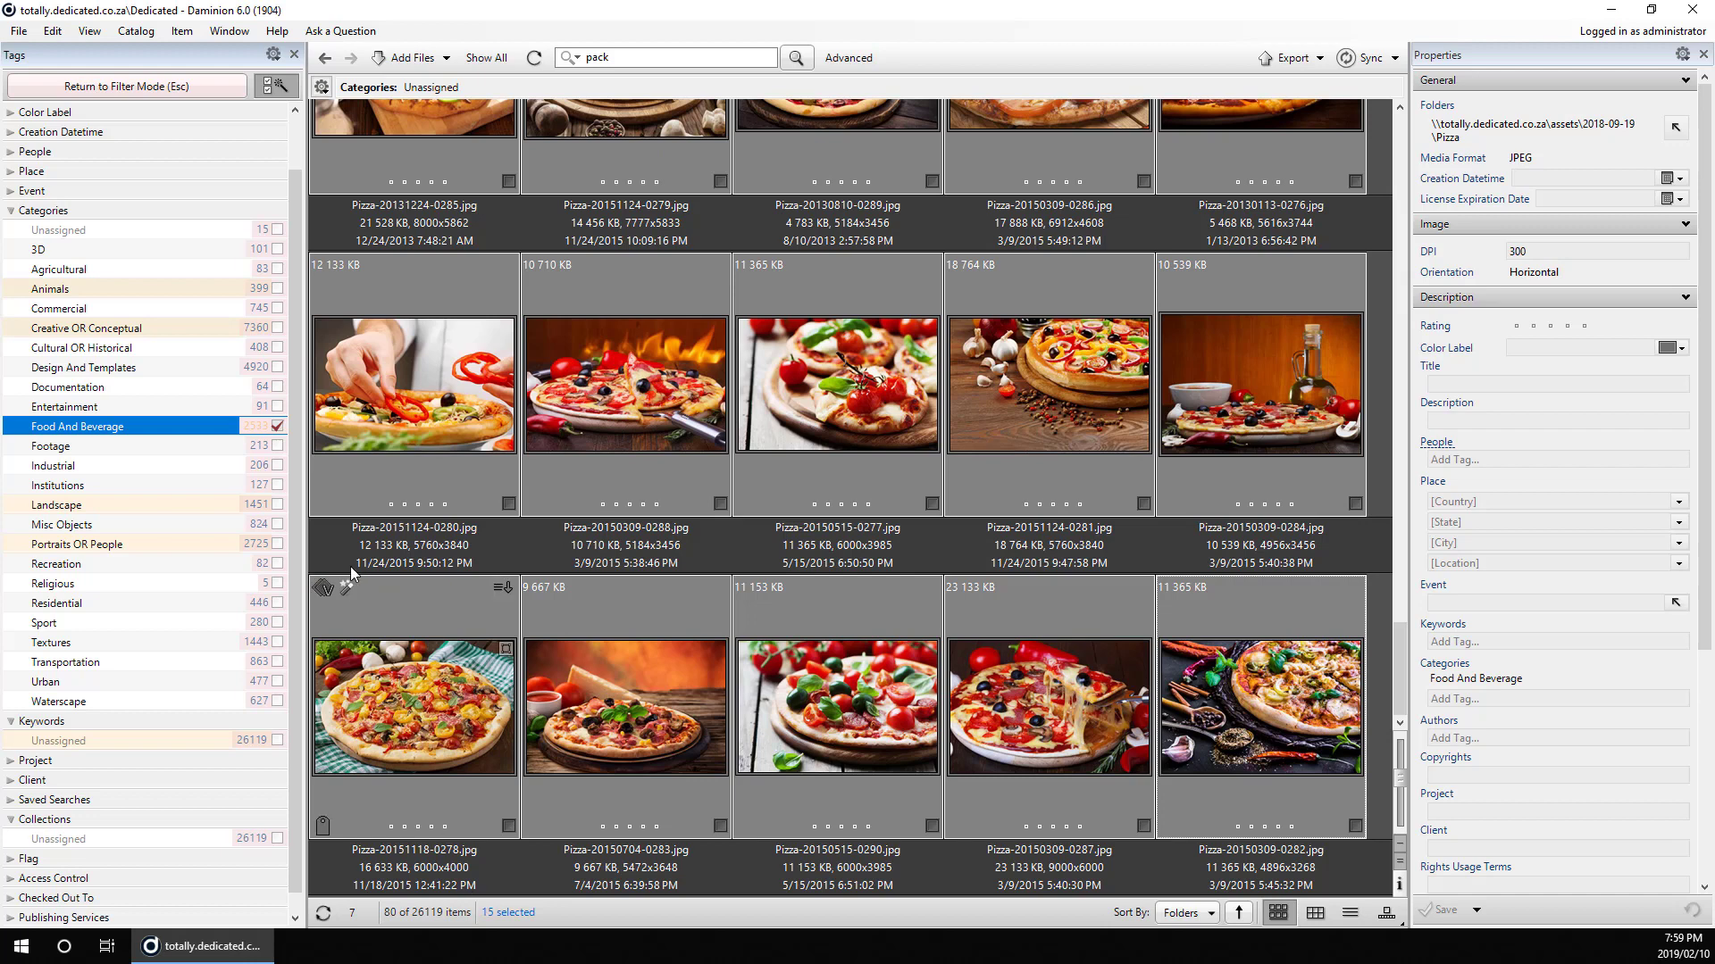
pyautogui.click(170, 90)
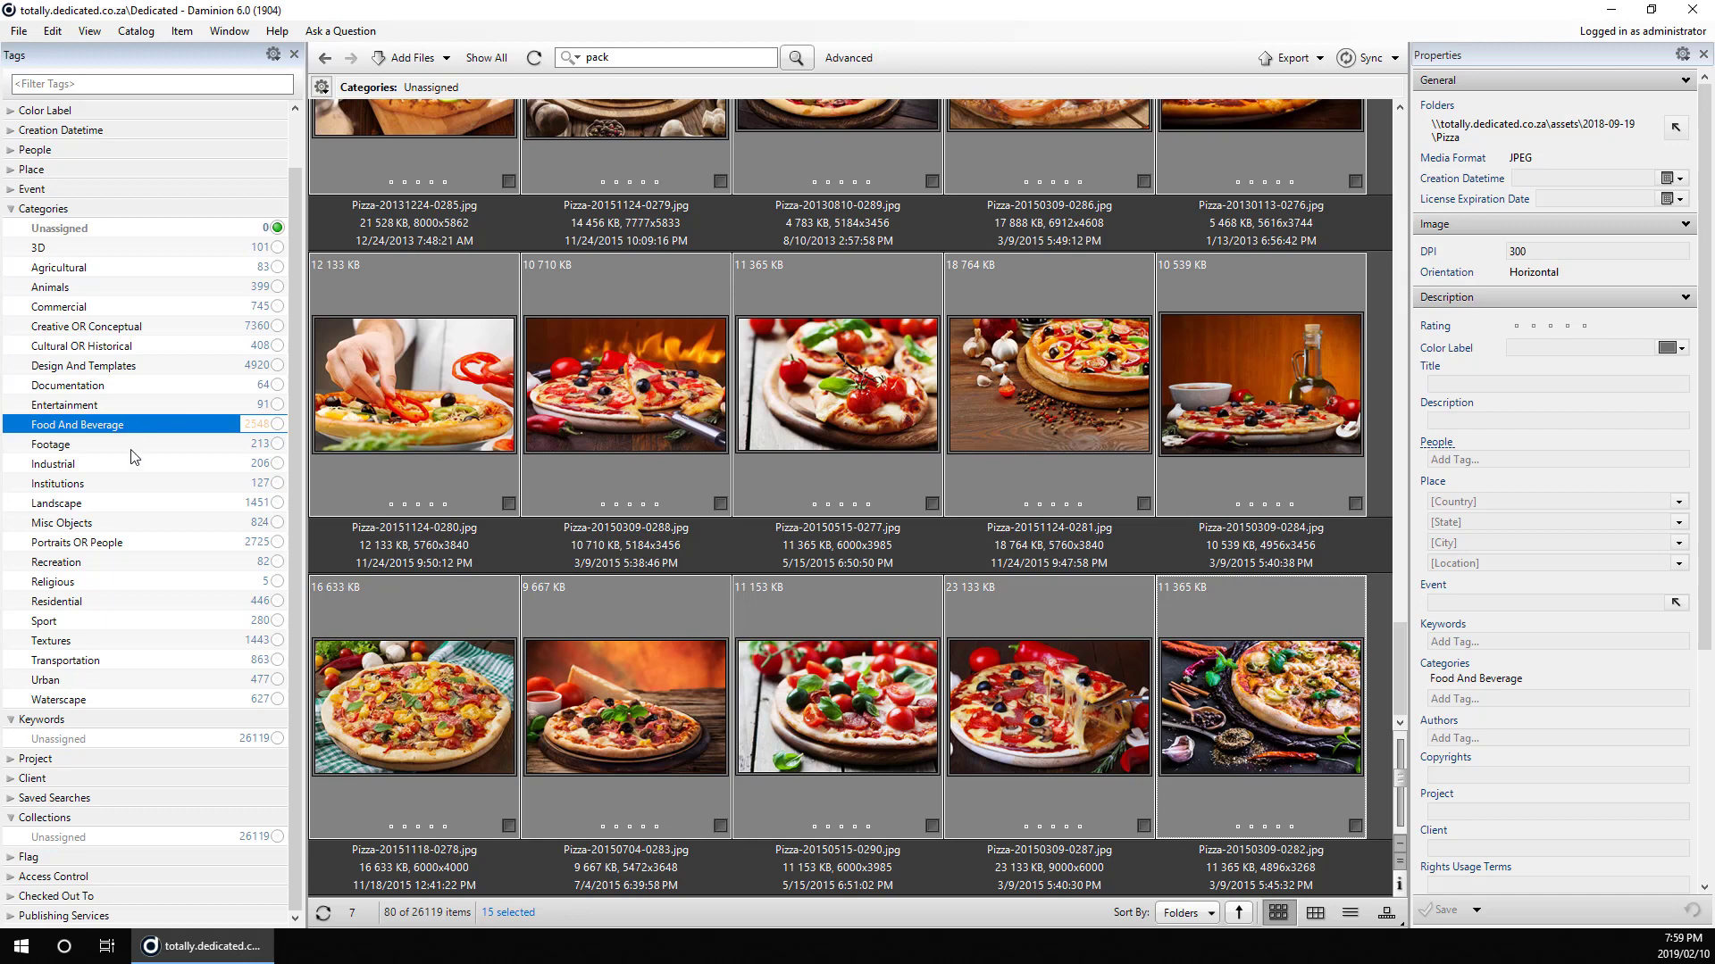
# Show only the files in the Portraits OR People category and create the keywords Age Group and Gender
pyautogui.click(277, 543)
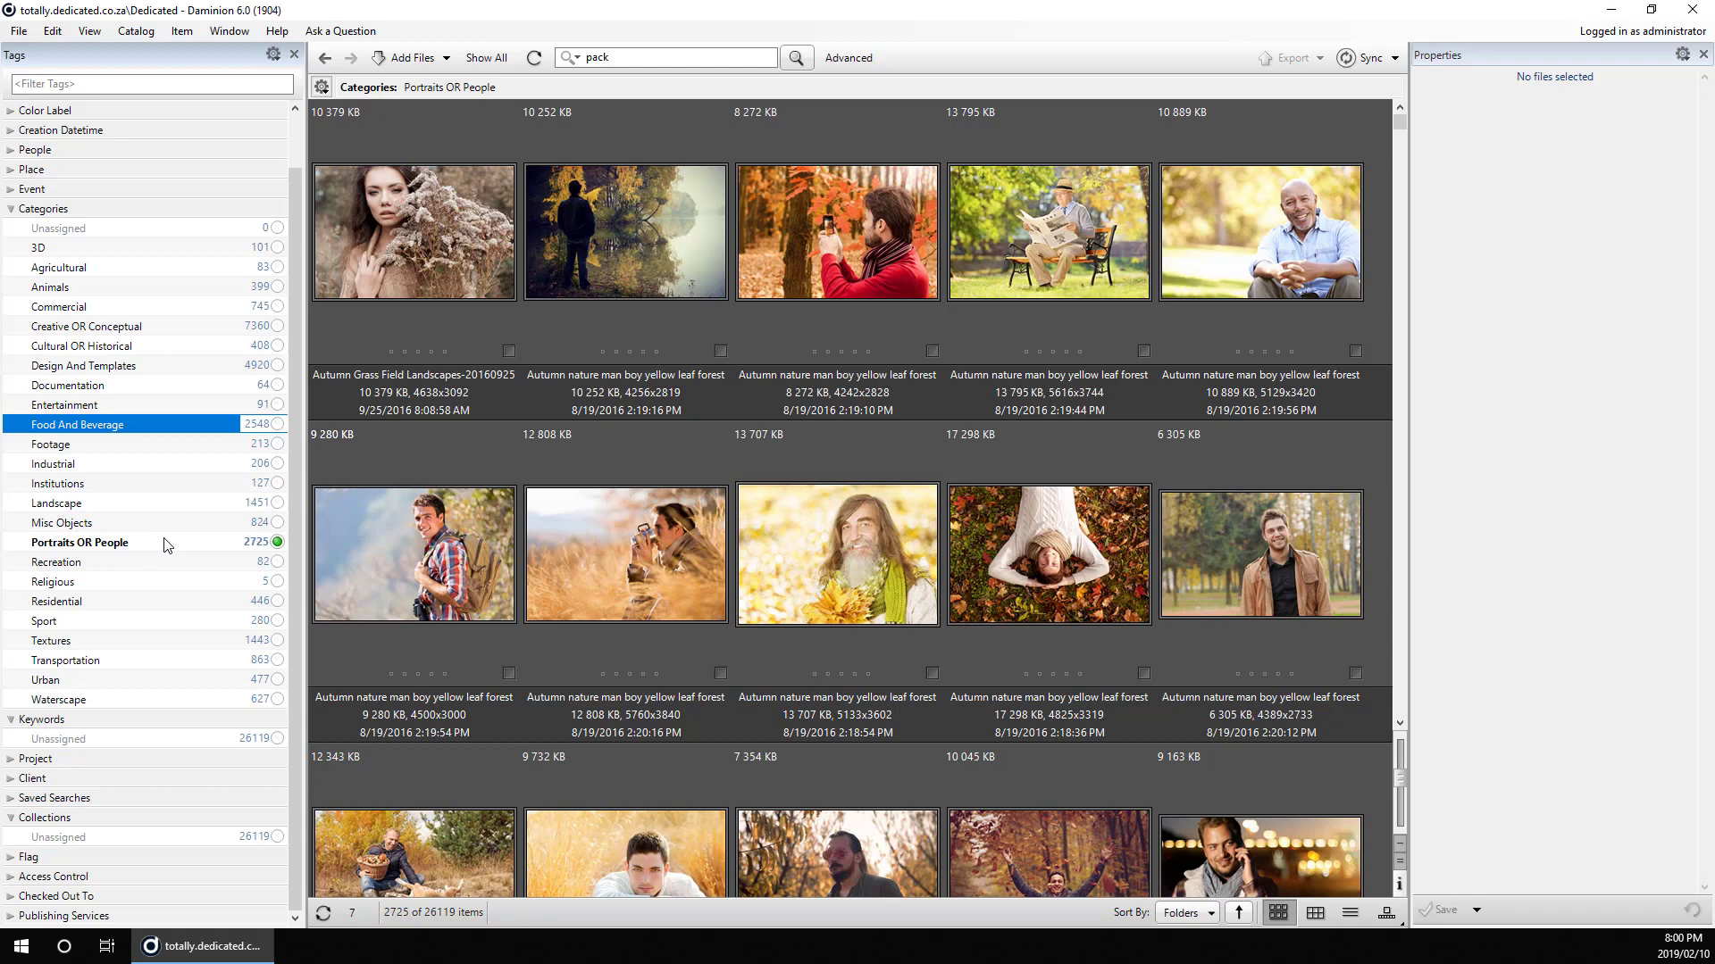
pyautogui.rightClick(101, 723)
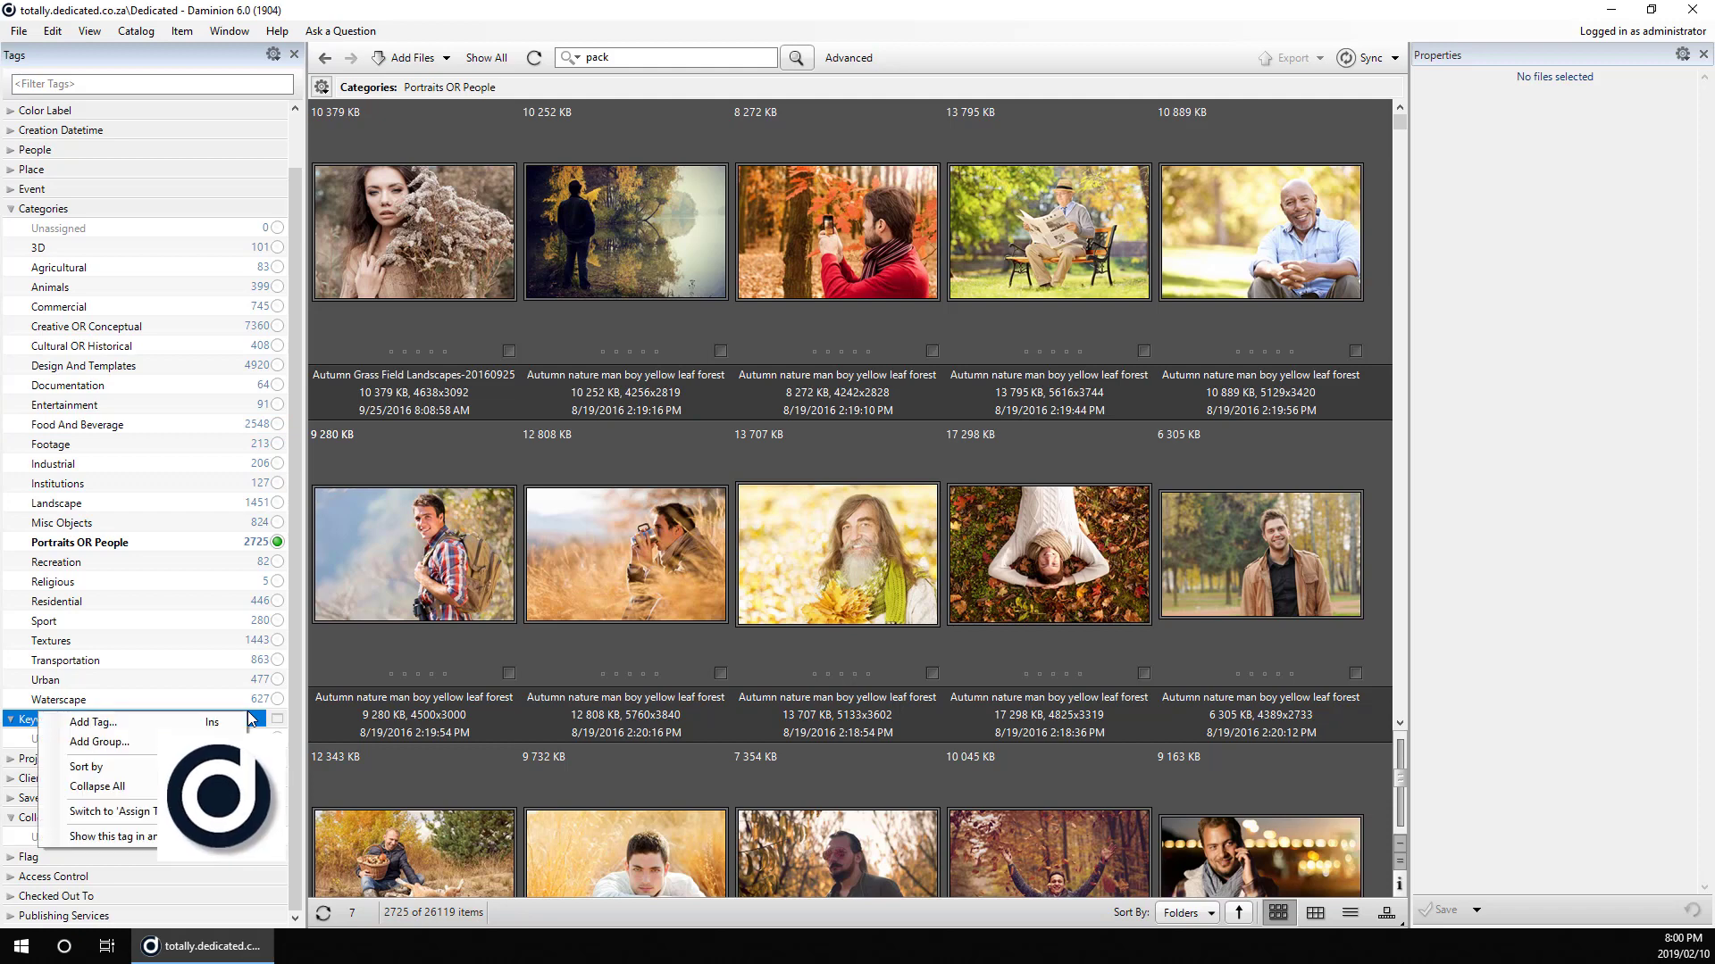
pyautogui.click(227, 724)
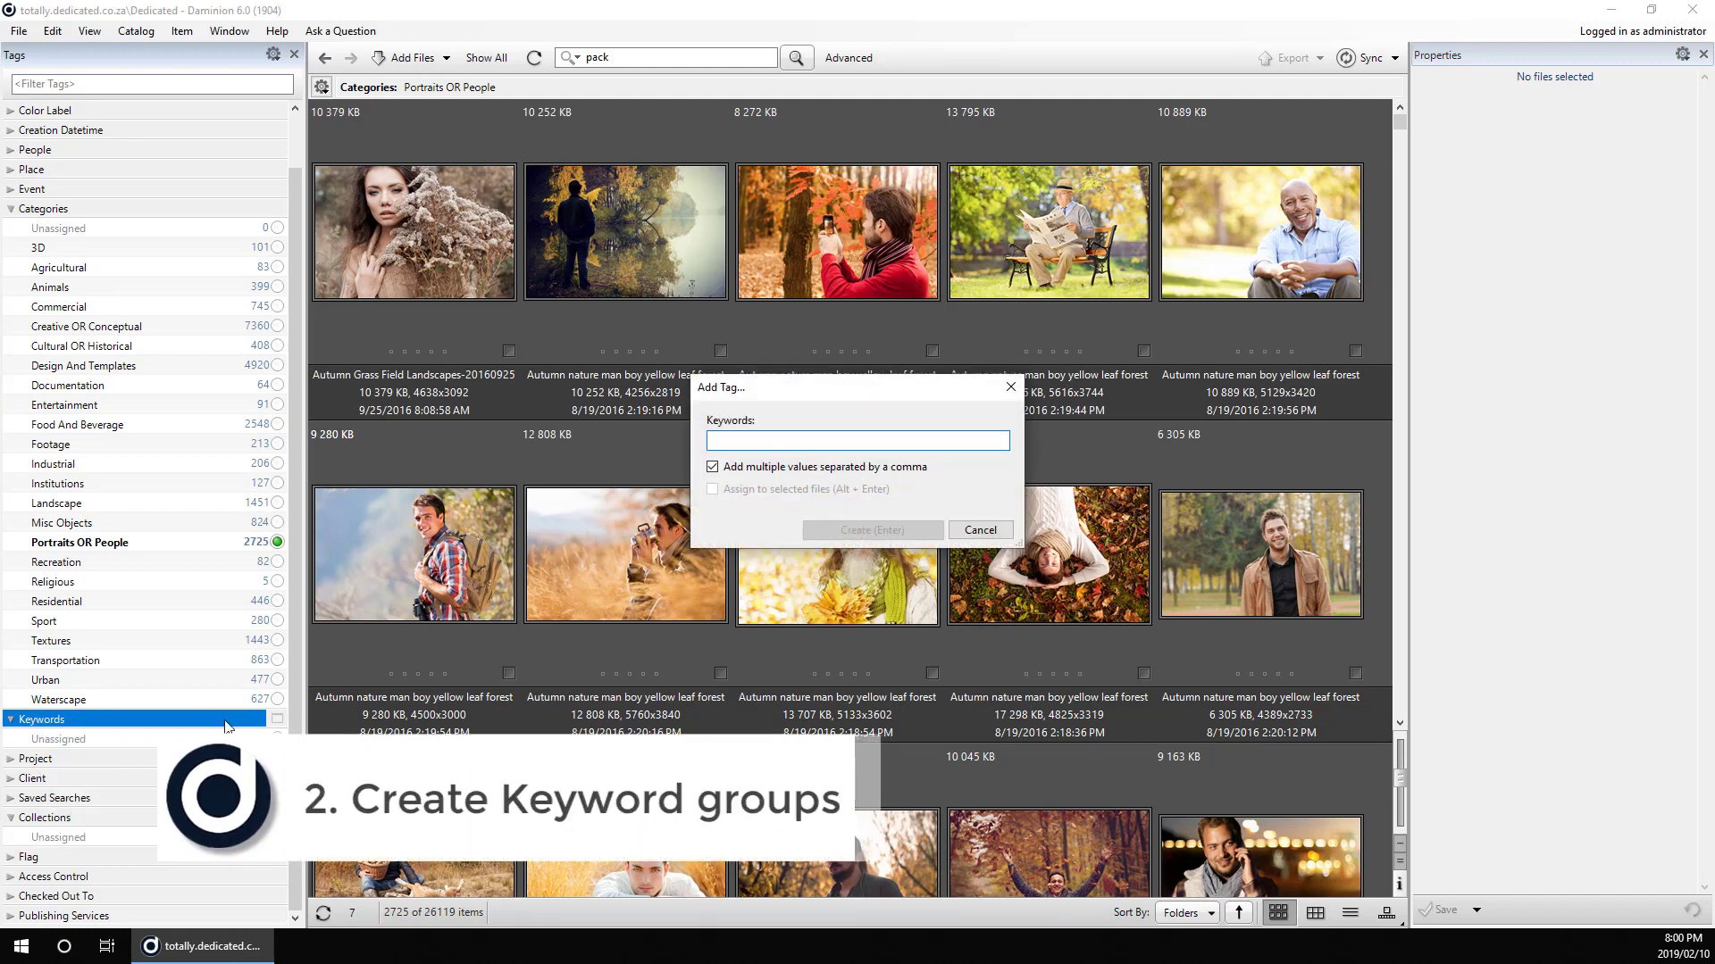
pyautogui.write('Age Group')
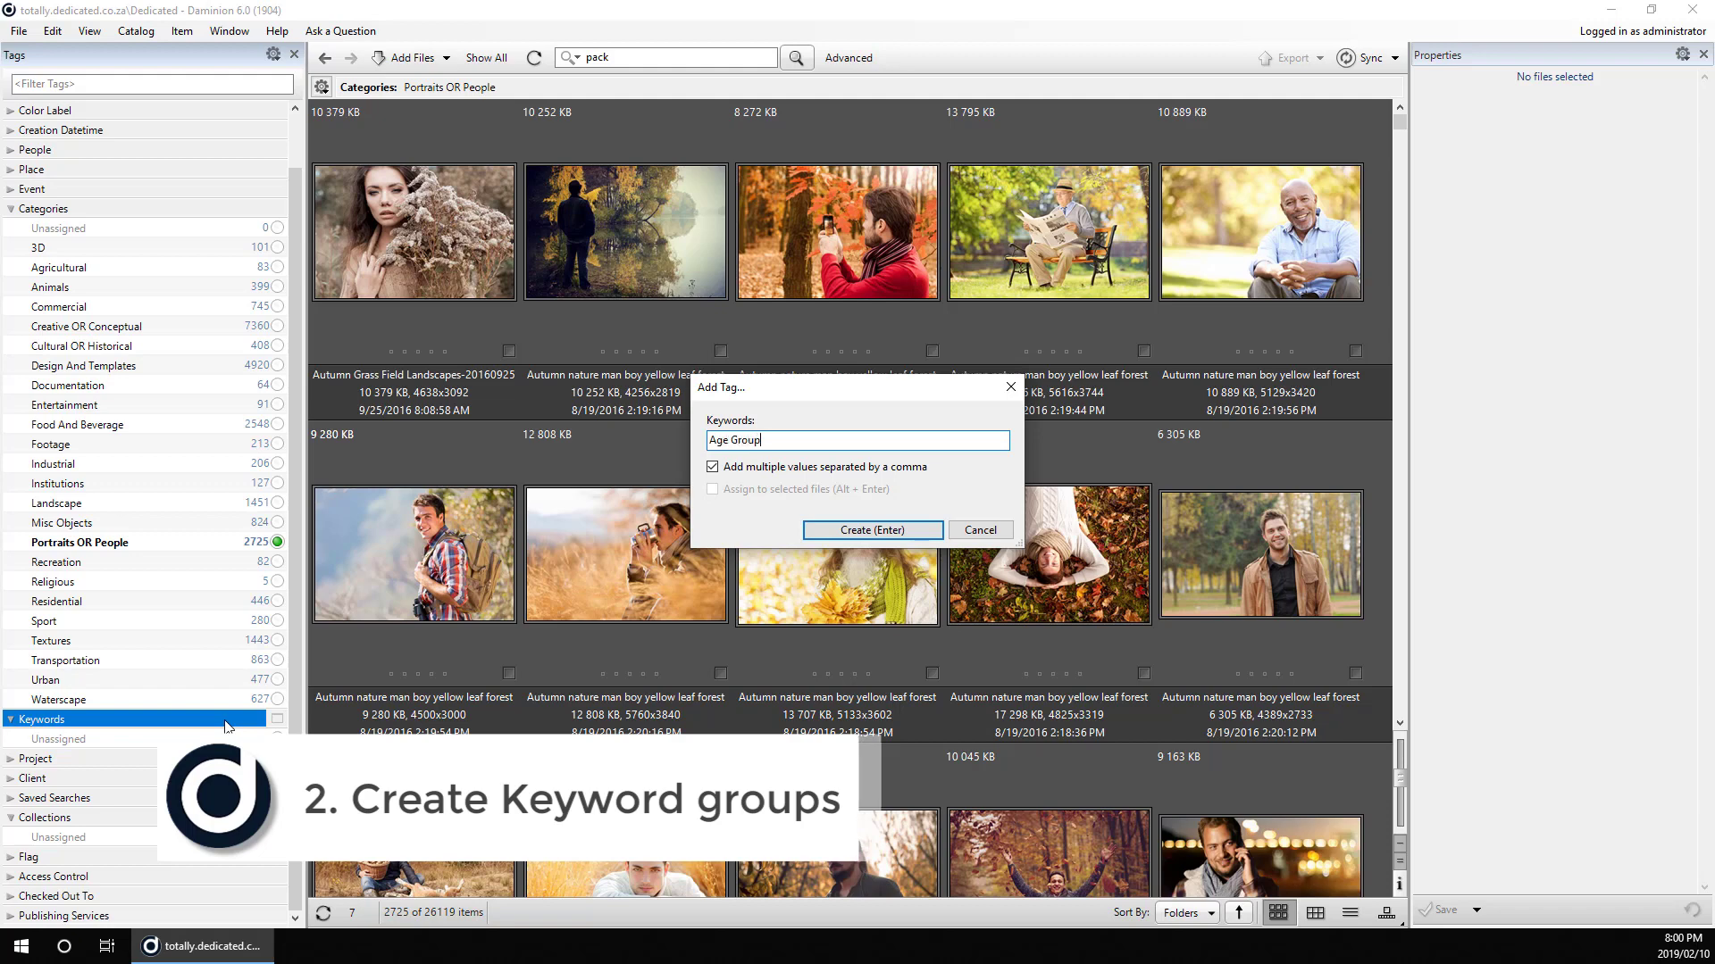
pyautogui.write(', Gender')
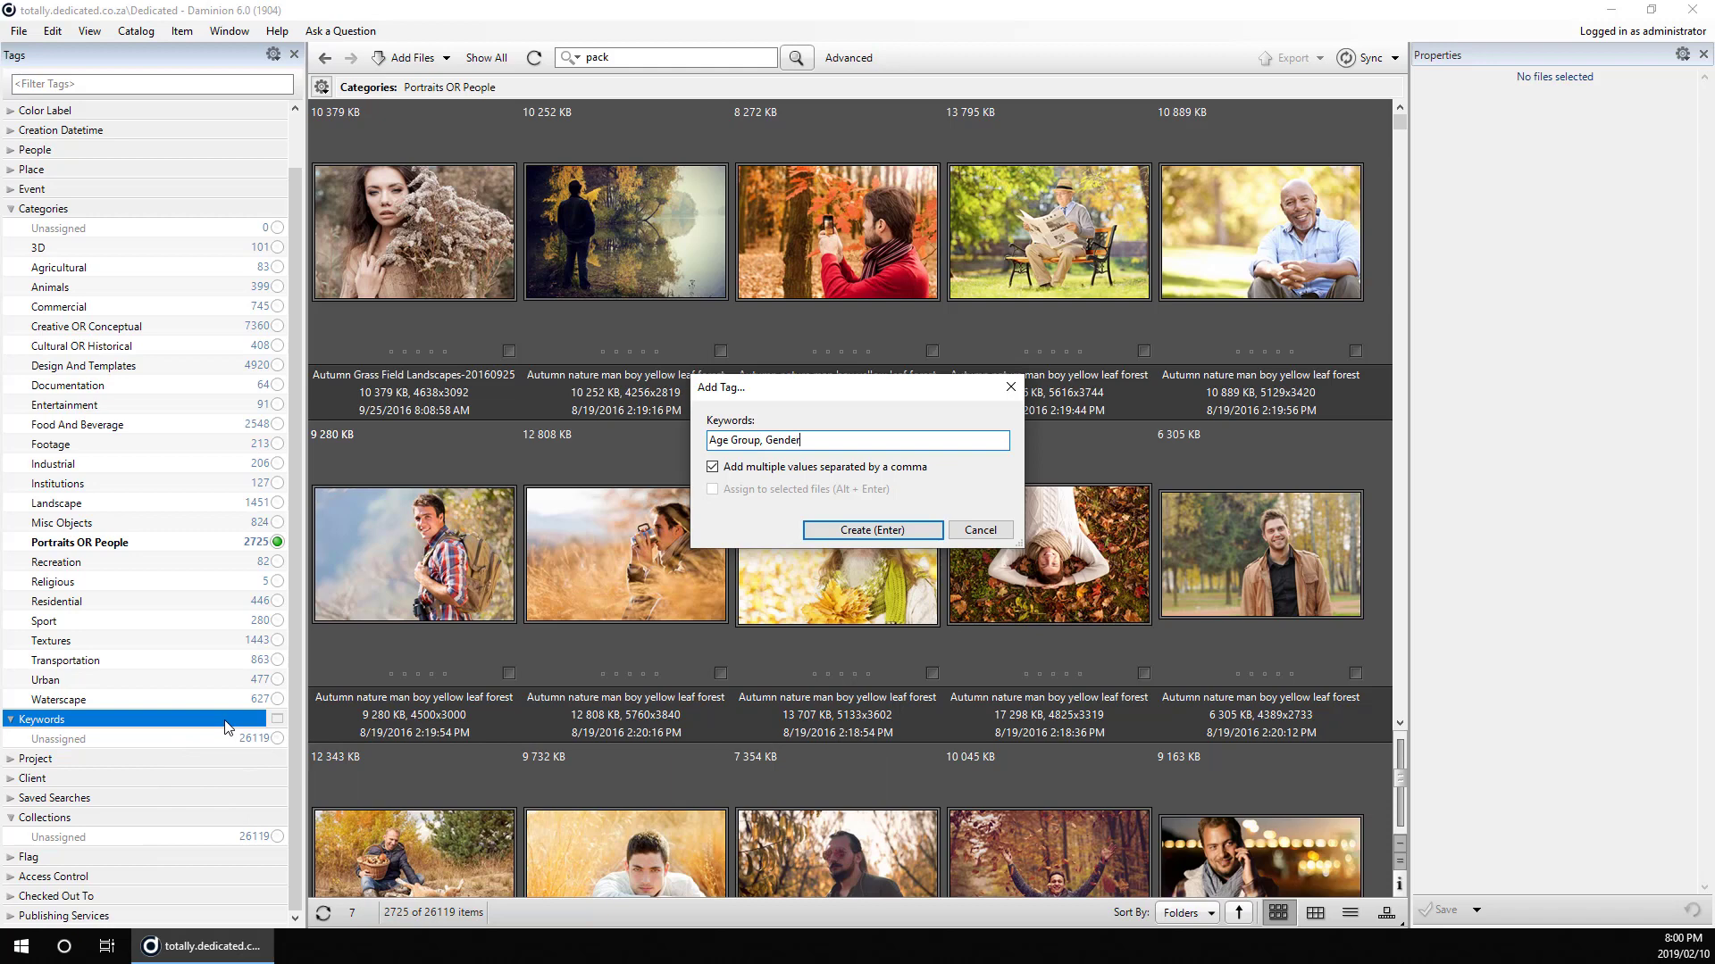
pyautogui.press('Return')
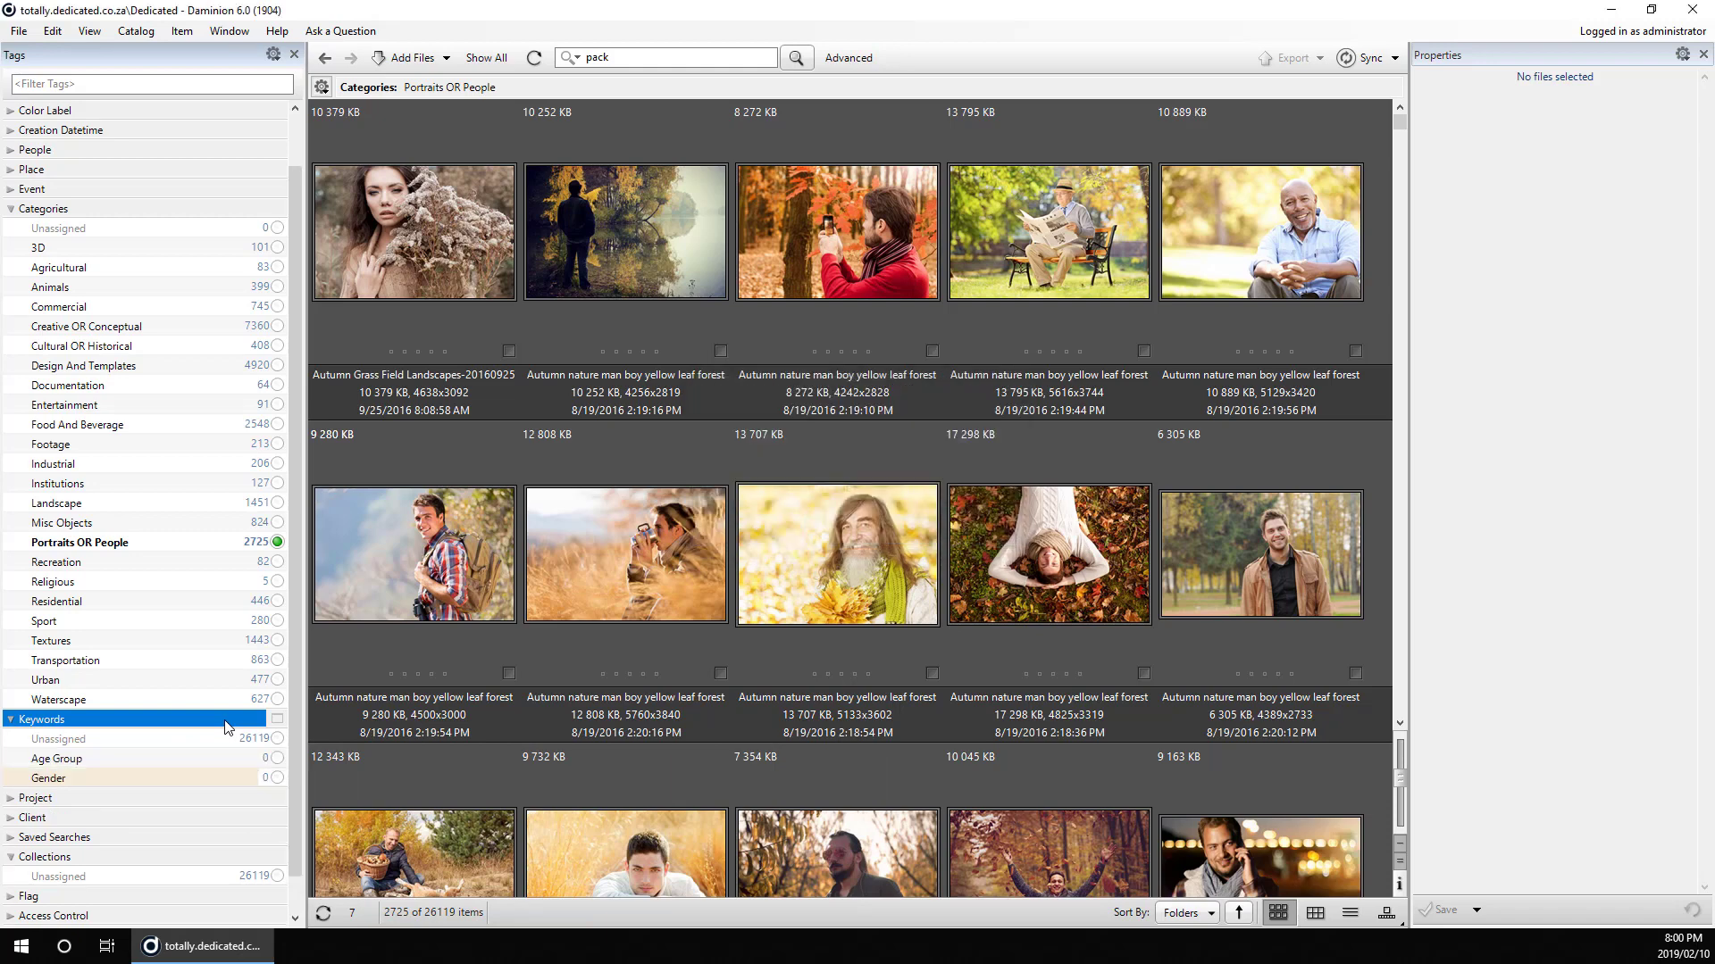
# Add the keywords Infant, Toddler Or Child, Teenager, Adult and Senior inside Age Group
pyautogui.rightClick(77, 761)
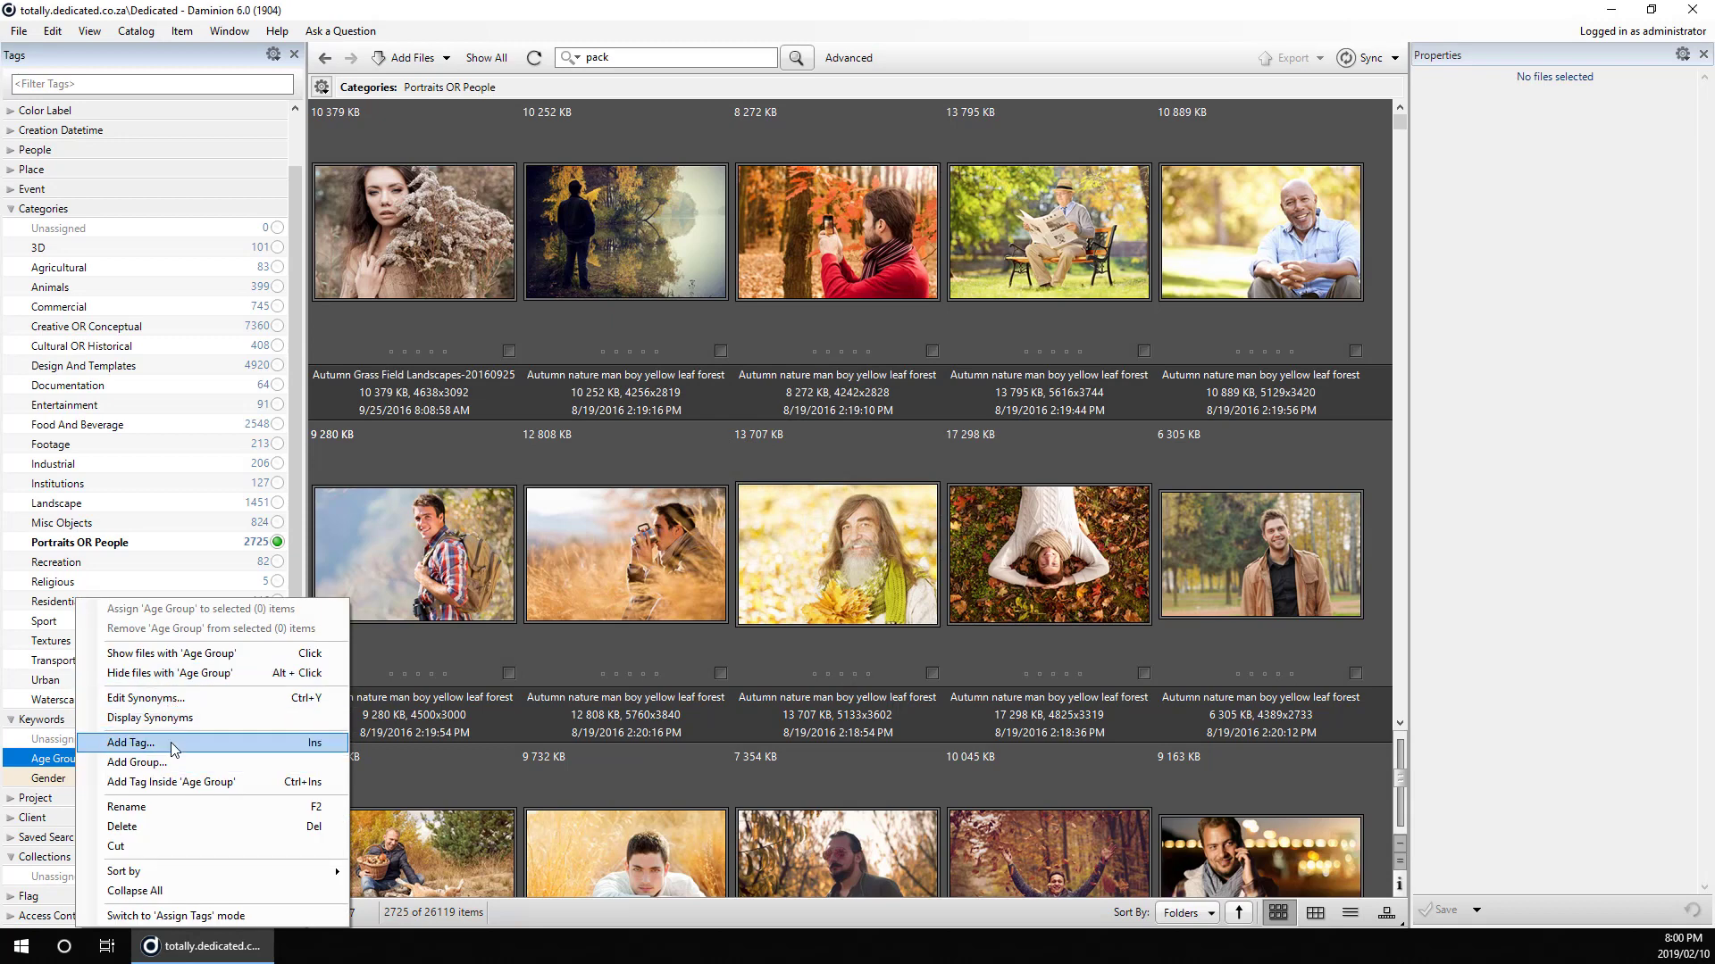
pyautogui.click(243, 785)
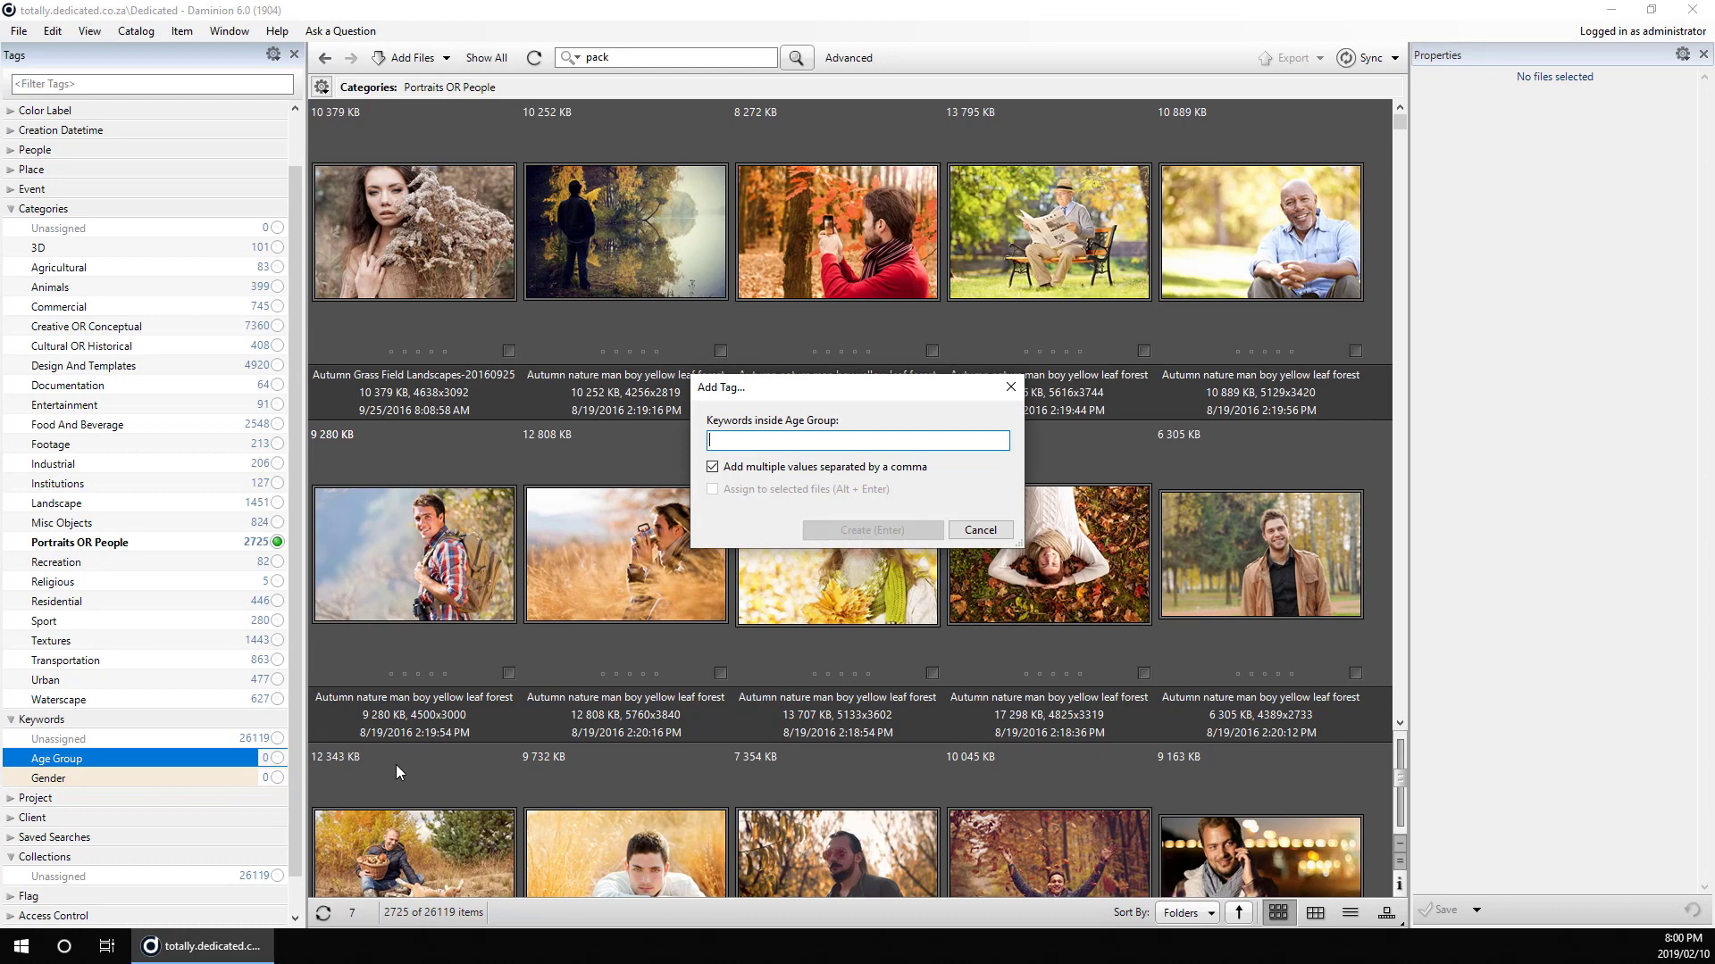
pyautogui.write('Infant')
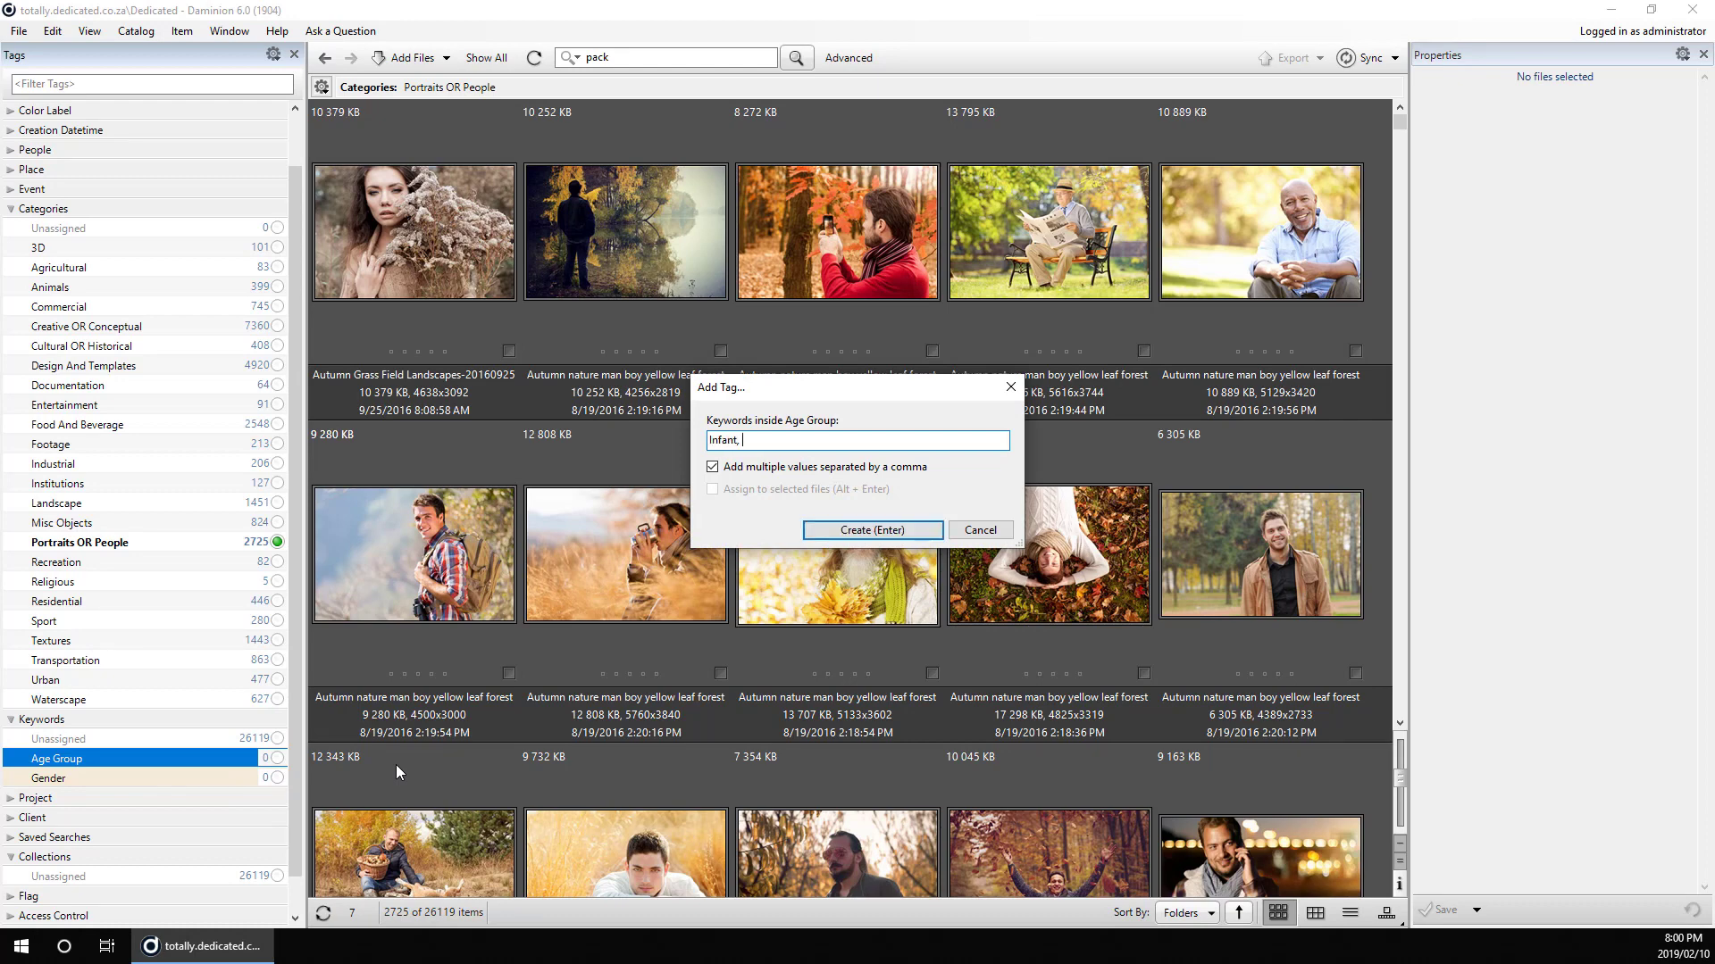
pyautogui.write(', Todd')
pyautogui.write('ler')
pyautogui.write(', T')
pyautogui.write('O')
pyautogui.write('r Child')
pyautogui.write(', Teenager')
pyautogui.write(', Adul')
pyautogui.write('t, Senior')
pyautogui.press('Return')
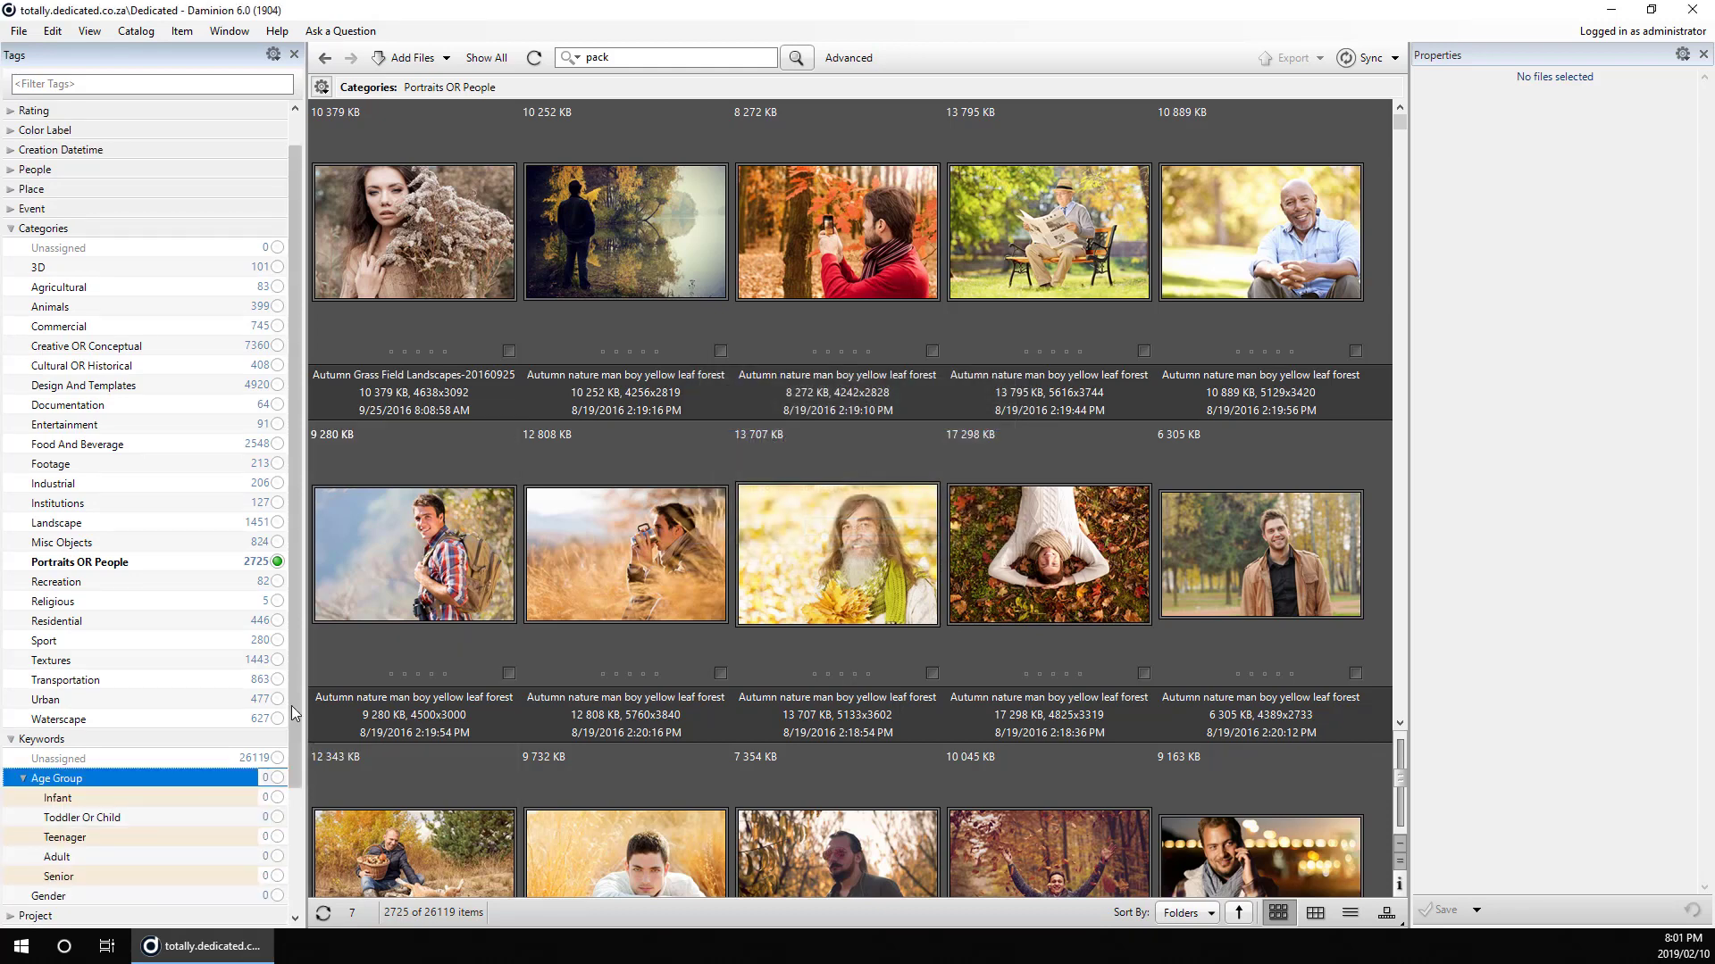
# Add the keywords Male, Female and Non Specific inside Gender
pyautogui.moveTo(302, 708); pyautogui.dragTo(304, 768)
pyautogui.click(84, 792)
pyautogui.rightClick(83, 789)
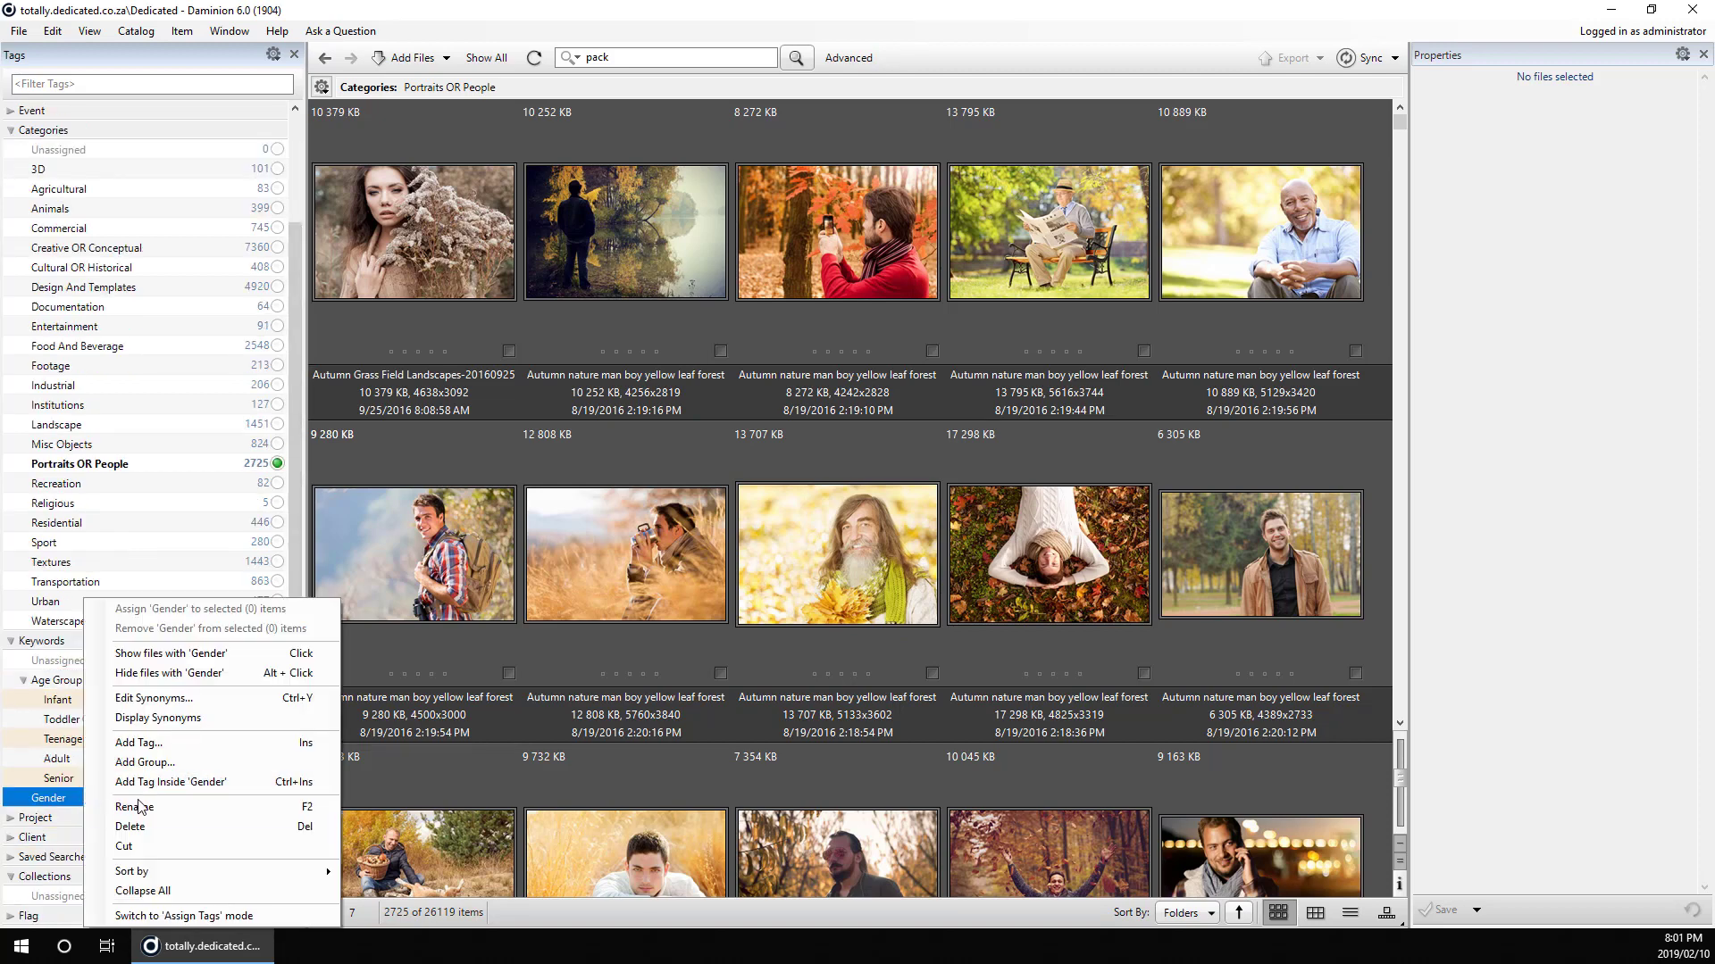
pyautogui.click(189, 782)
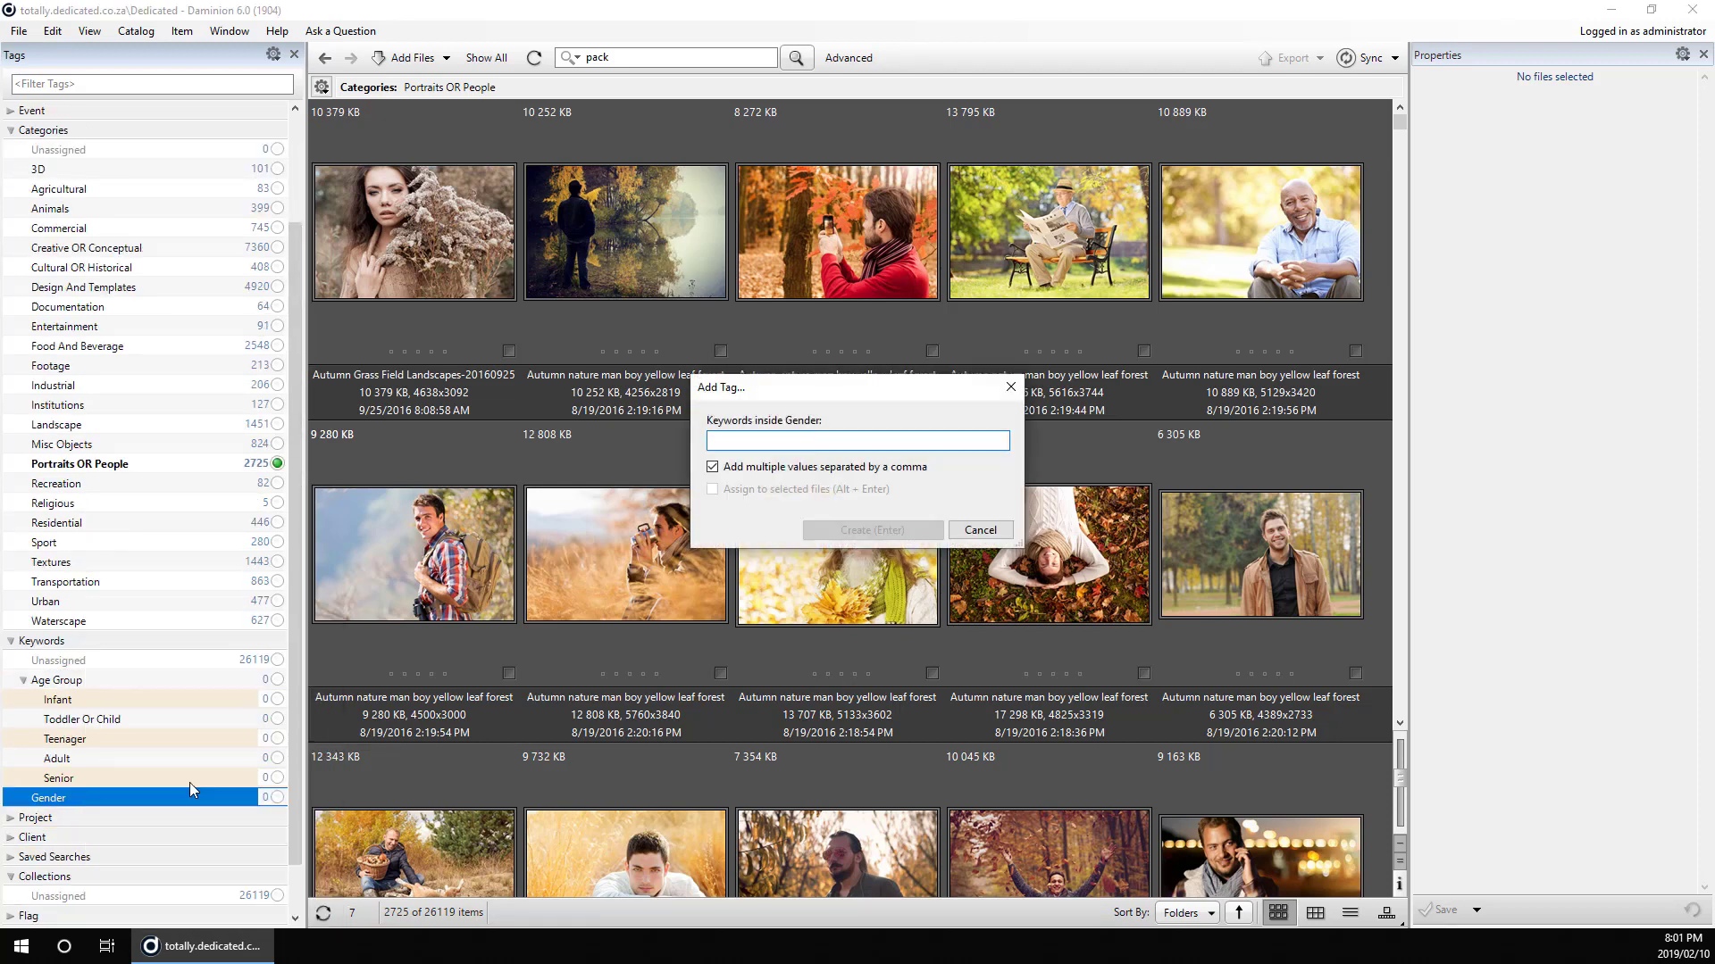
pyautogui.write('Ma')
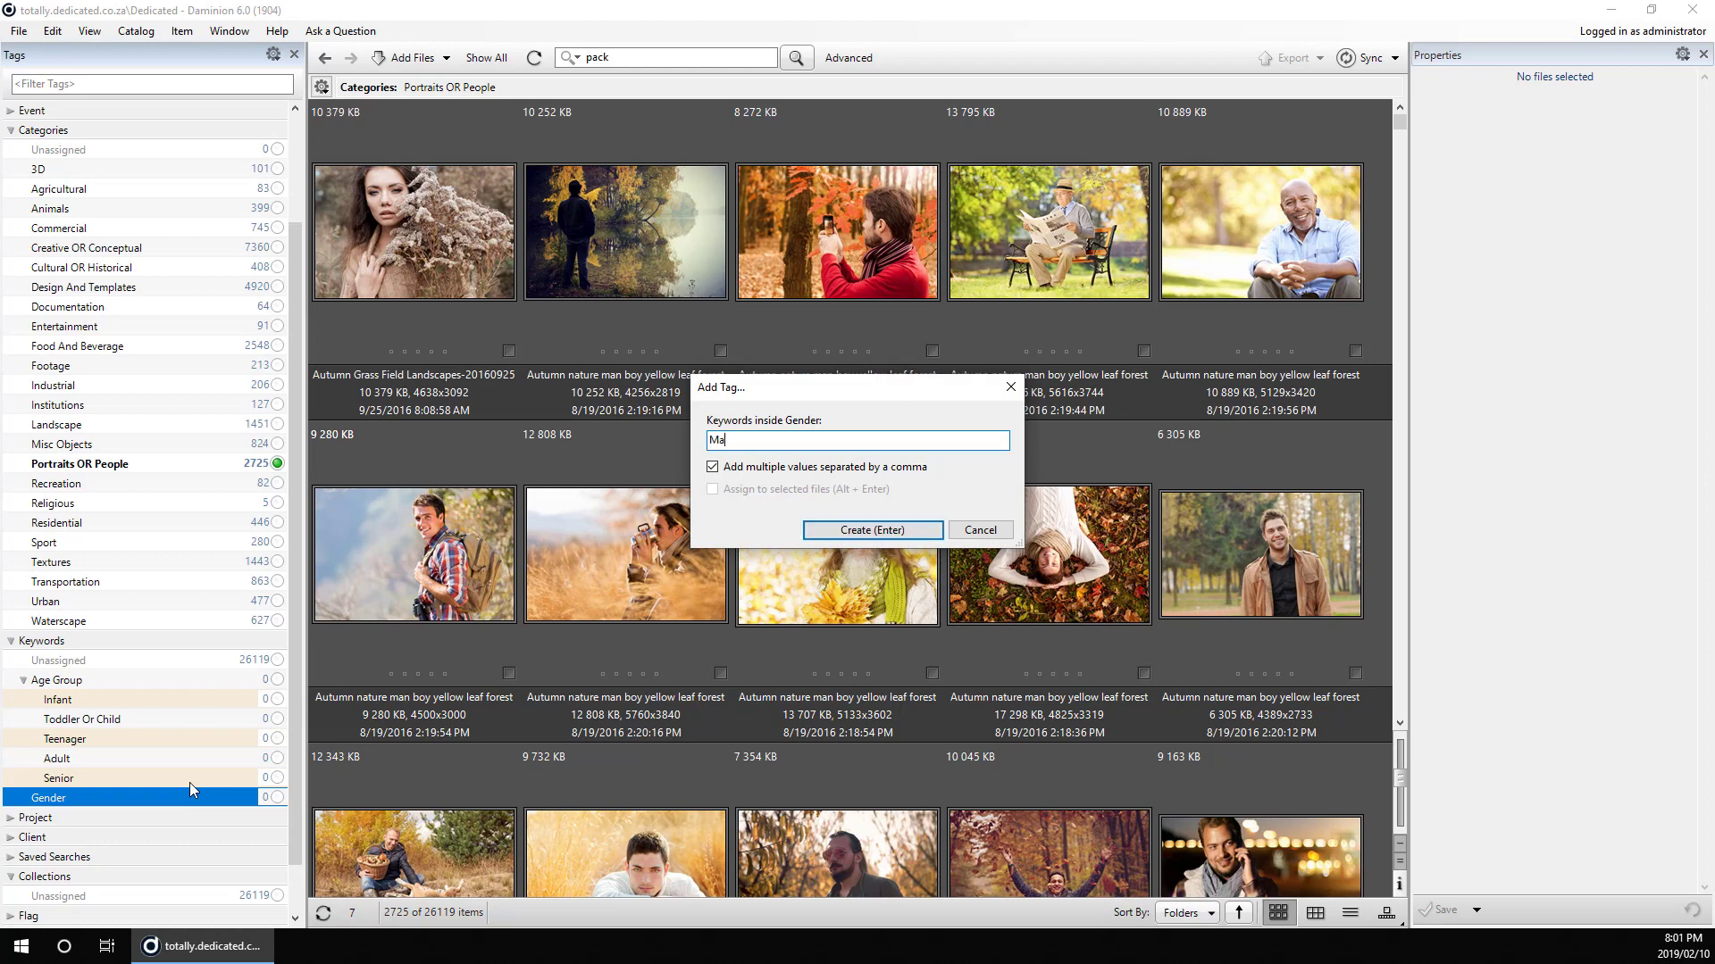
pyautogui.write('le, Femal')
pyautogui.write('e, Non Specific')
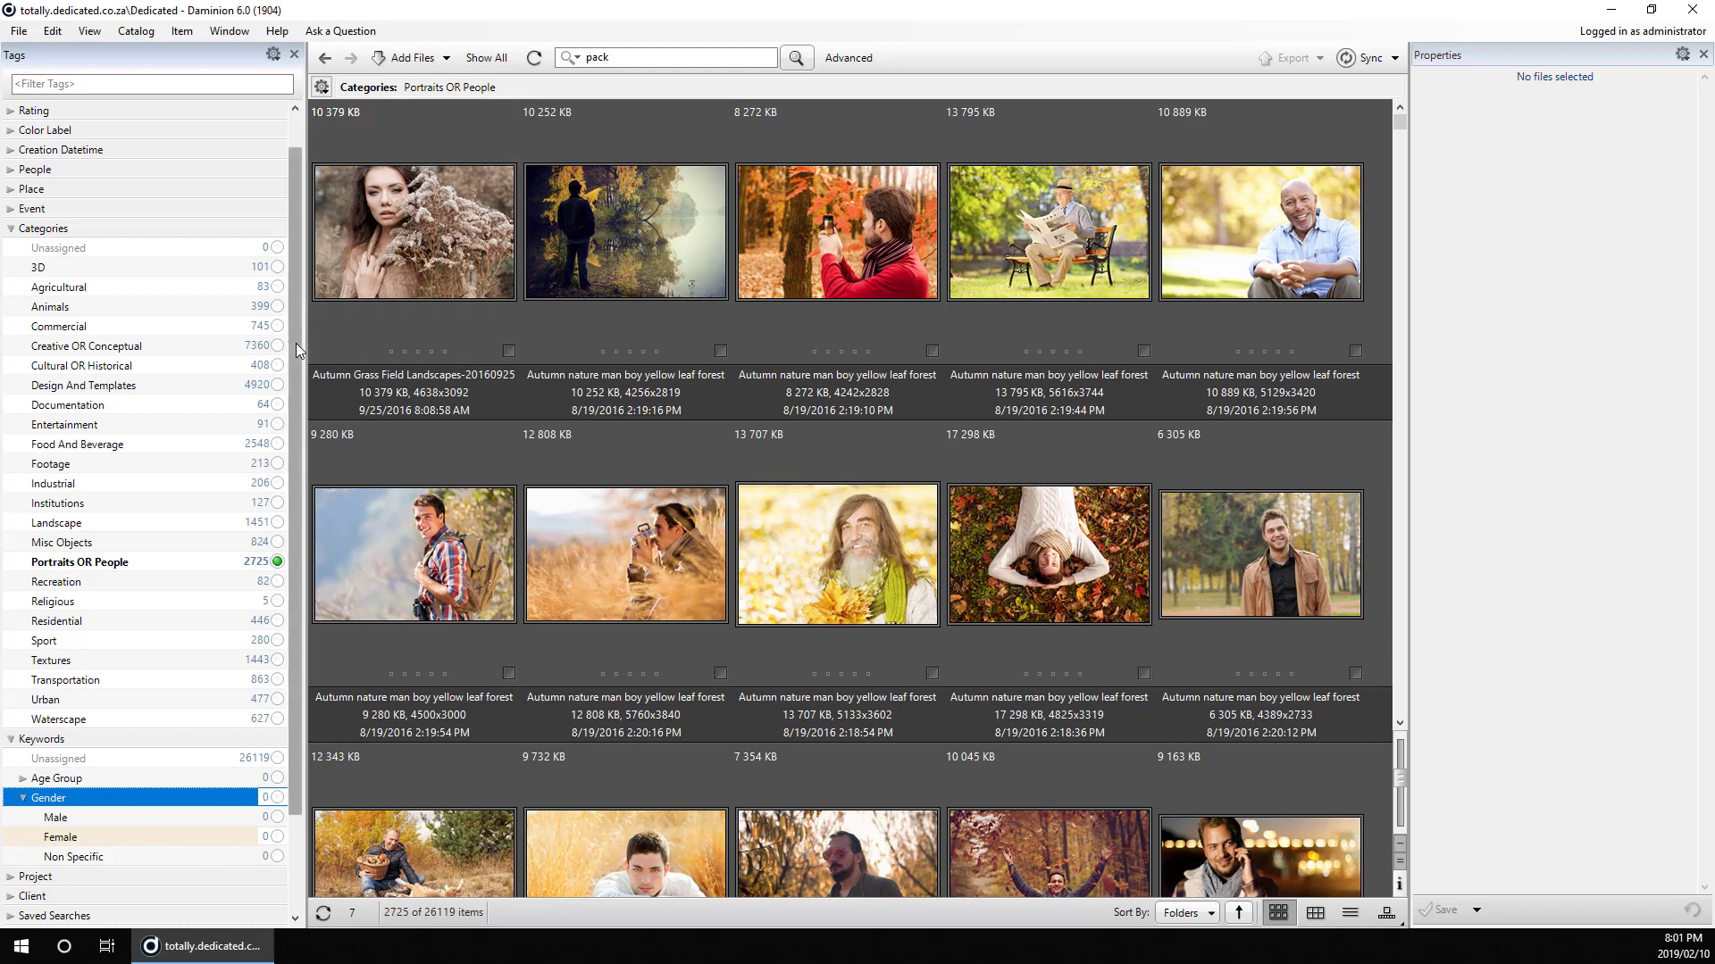
# Exclude files tagged with Gender or any of its sub-tags from the Portraits OR People results
pyautogui.scroll(-2, 127, 606)
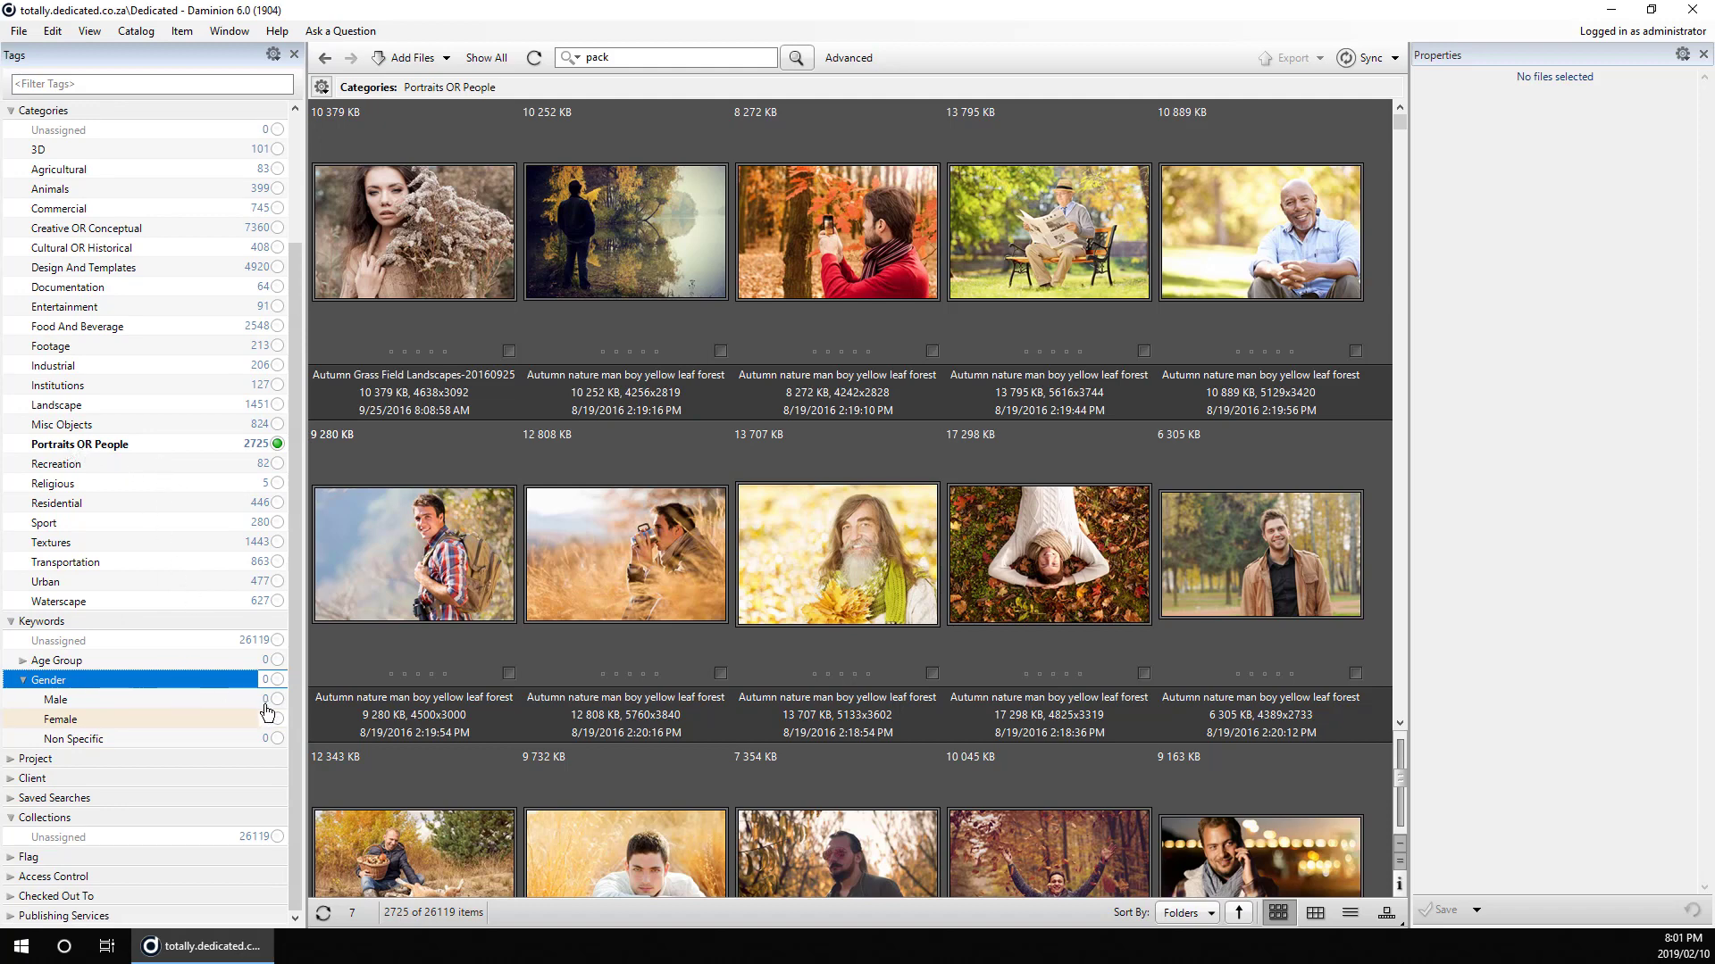
pyautogui.click(271, 714)
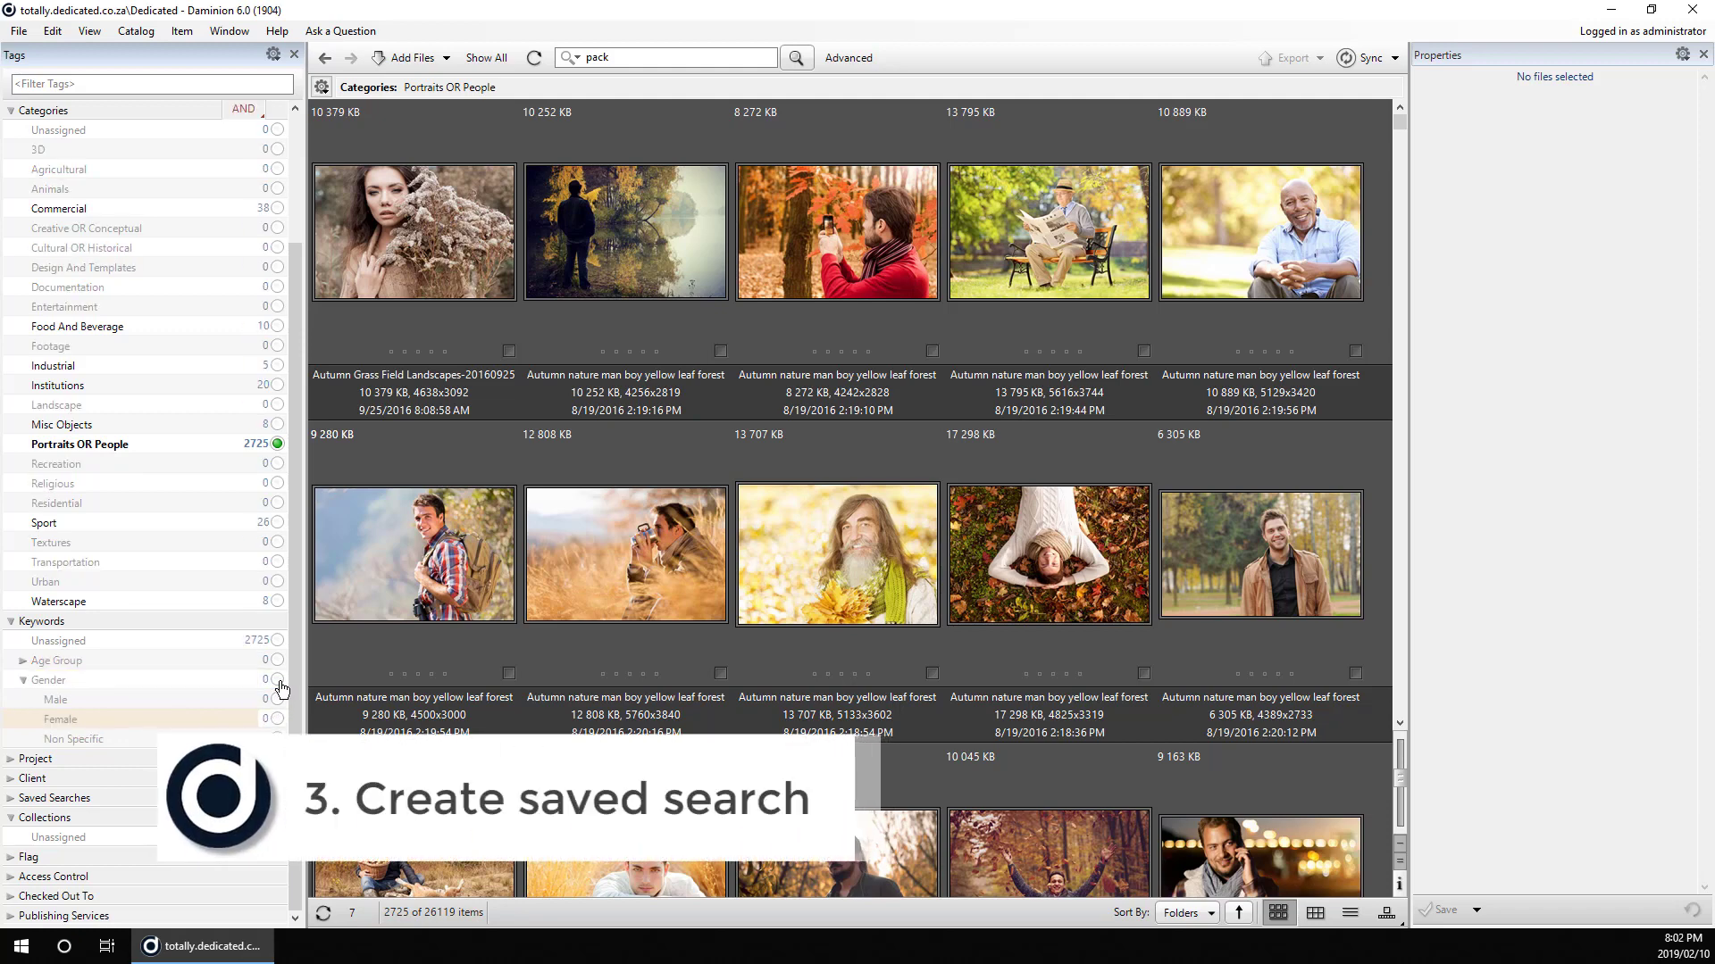
pyautogui.click(281, 687)
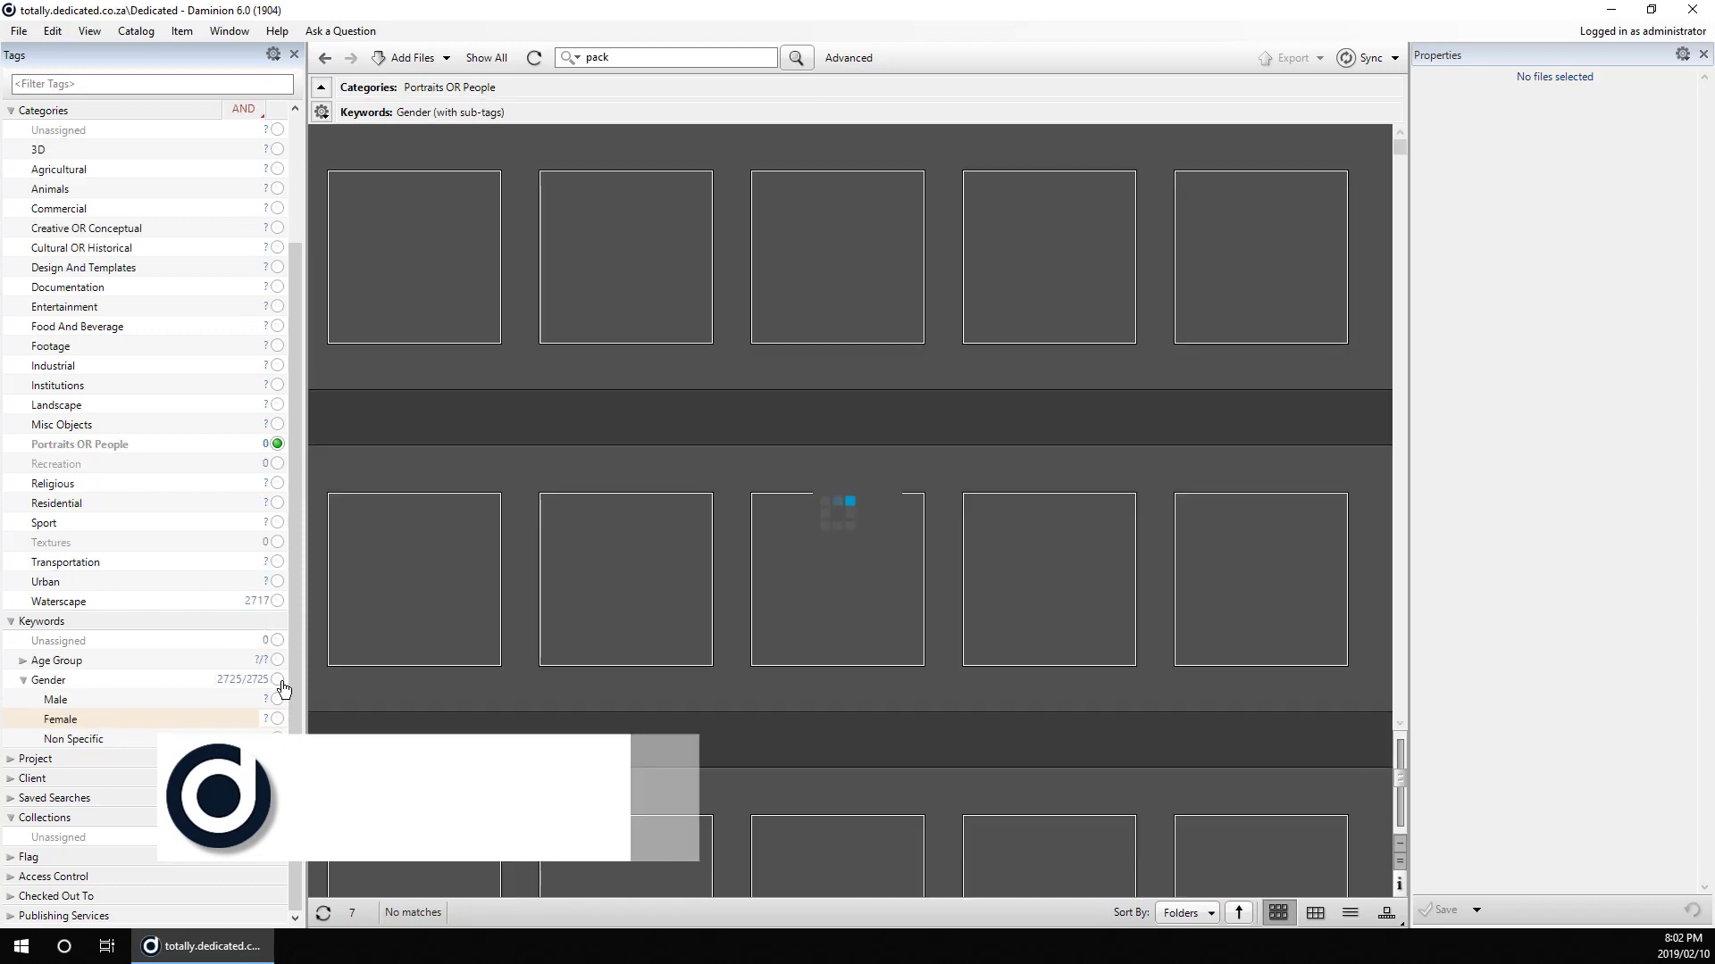
pyautogui.click(278, 680)
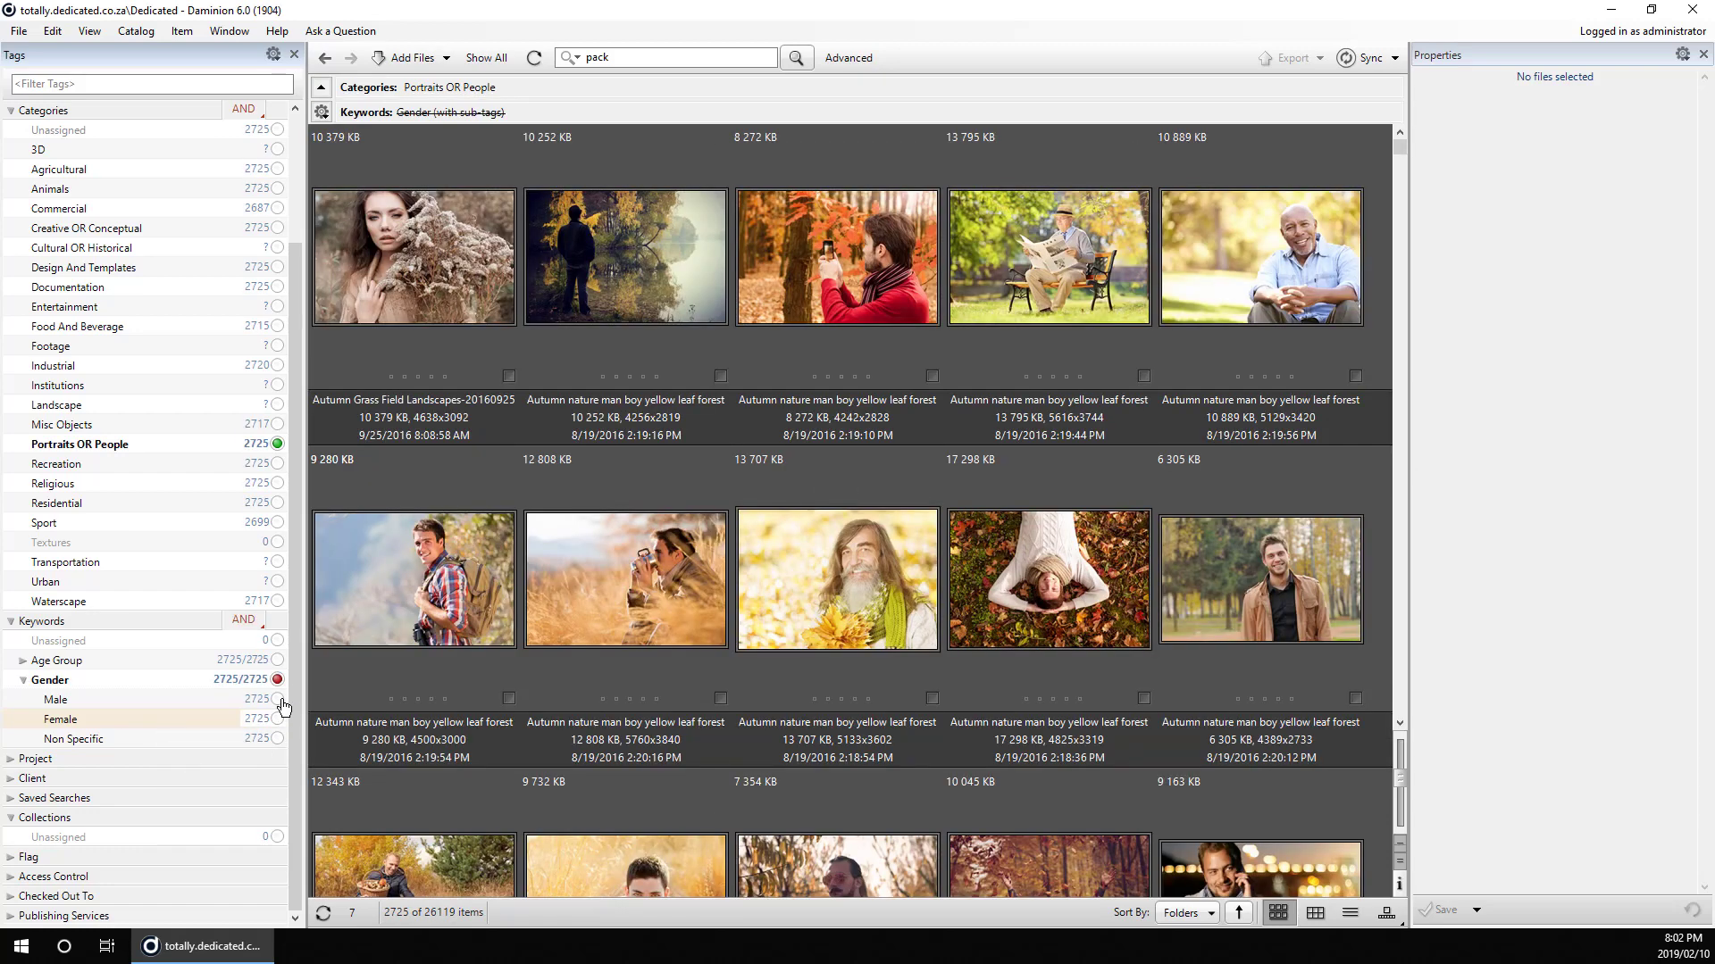
# Assign the Female keyword to Autumn Grass Field Landscapes-20160925-0215.jpg and refresh the filtered results
pyautogui.click(420, 286)
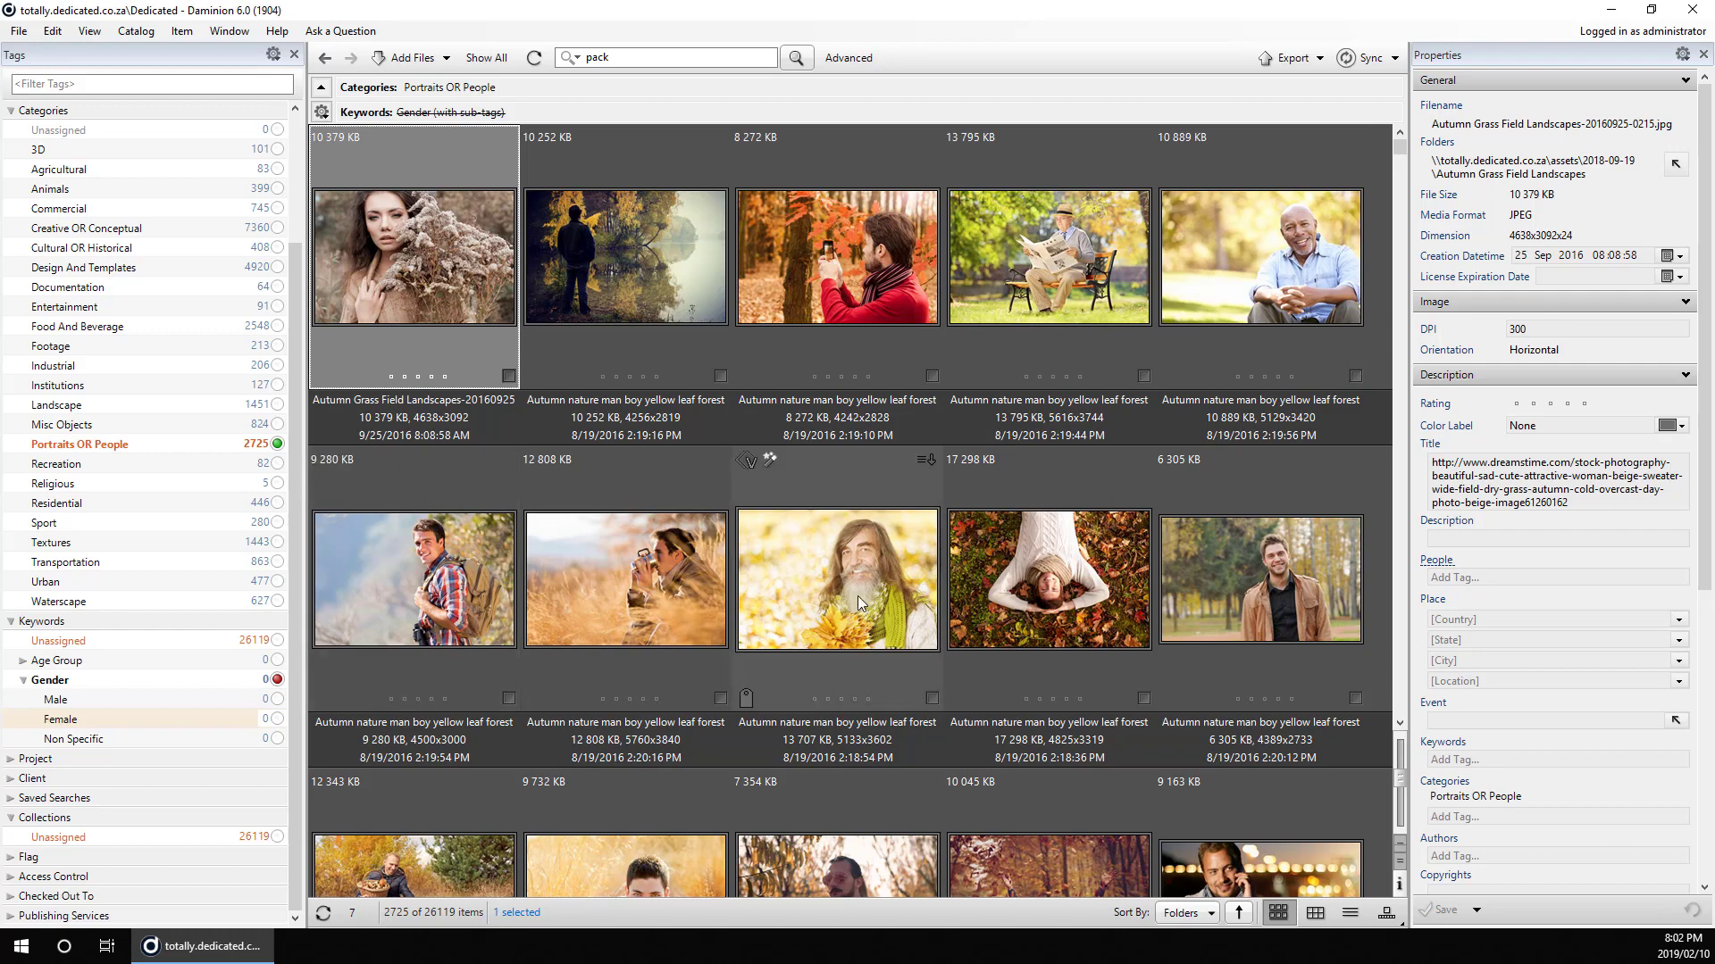
pyautogui.scroll(-1, 679, 575)
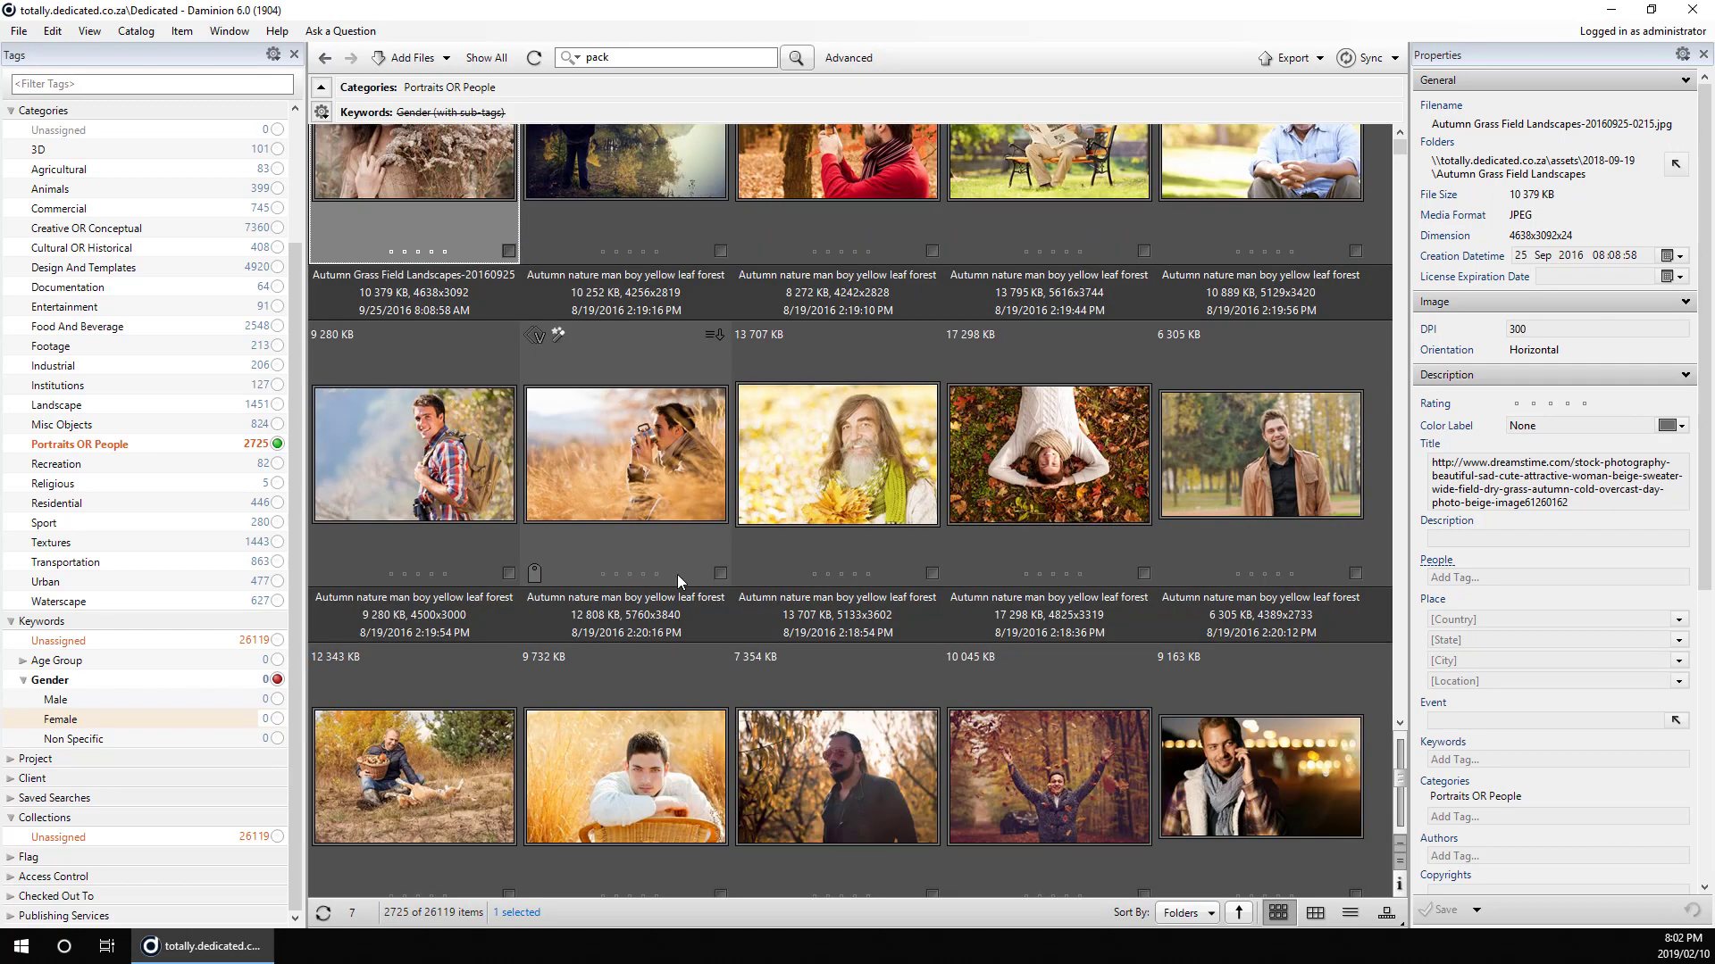
pyautogui.scroll(1, 661, 568)
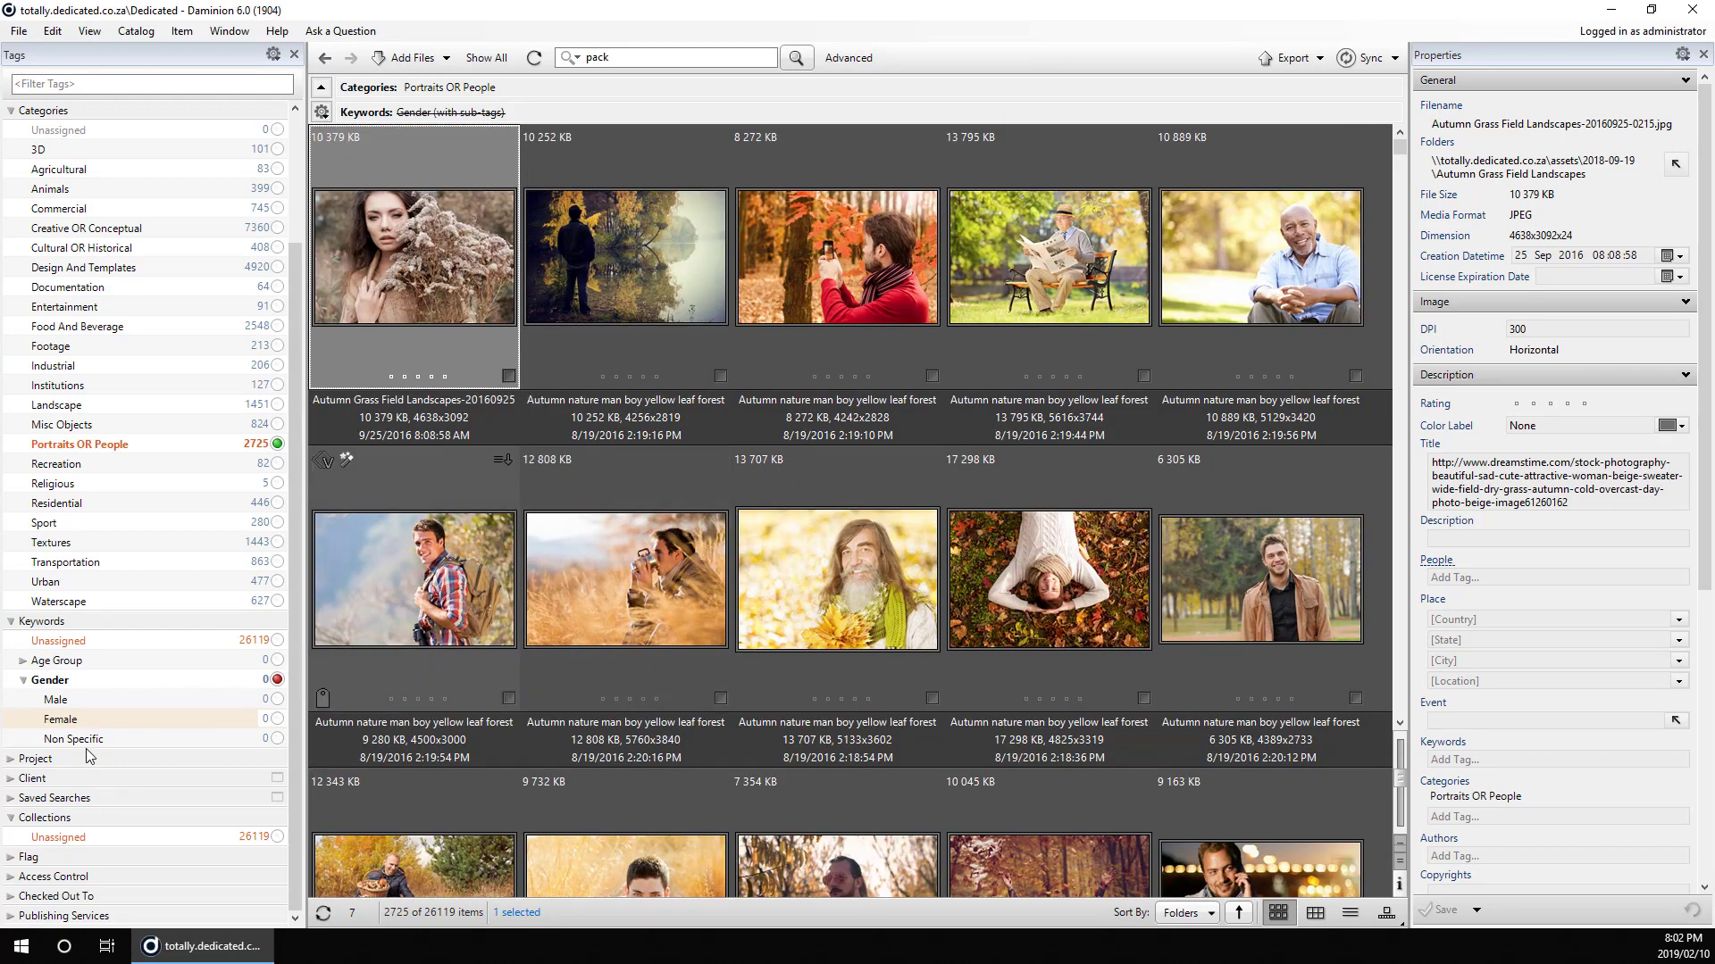
pyautogui.rightClick(79, 721)
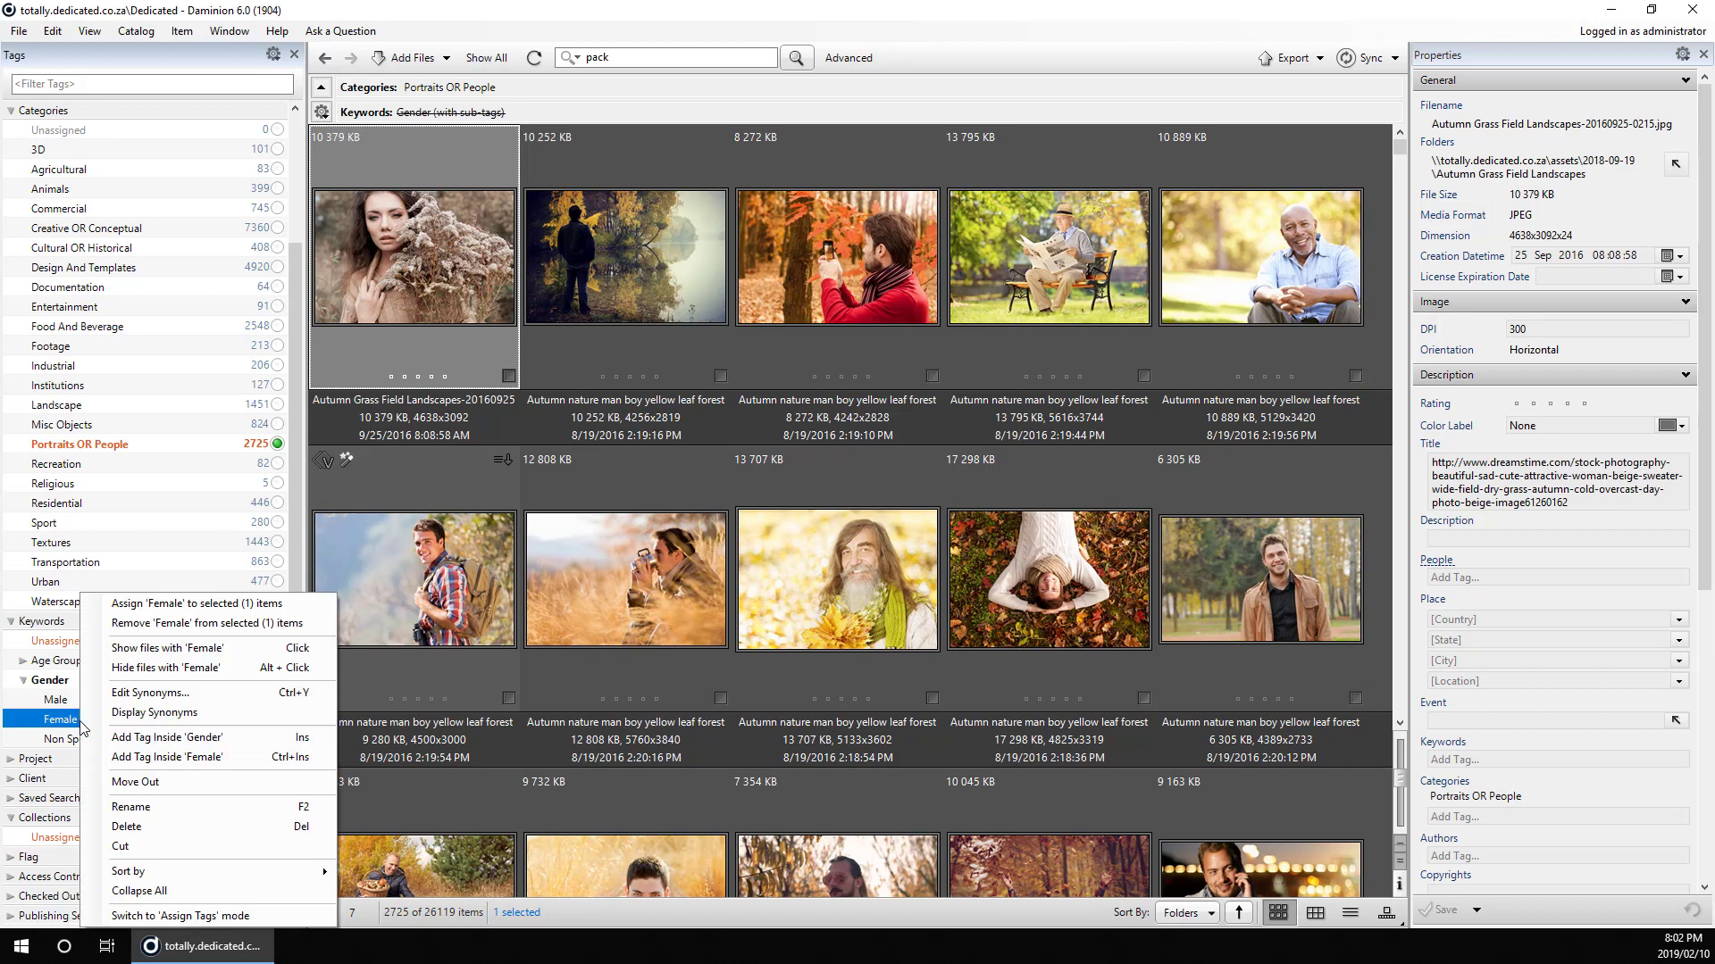
pyautogui.click(203, 605)
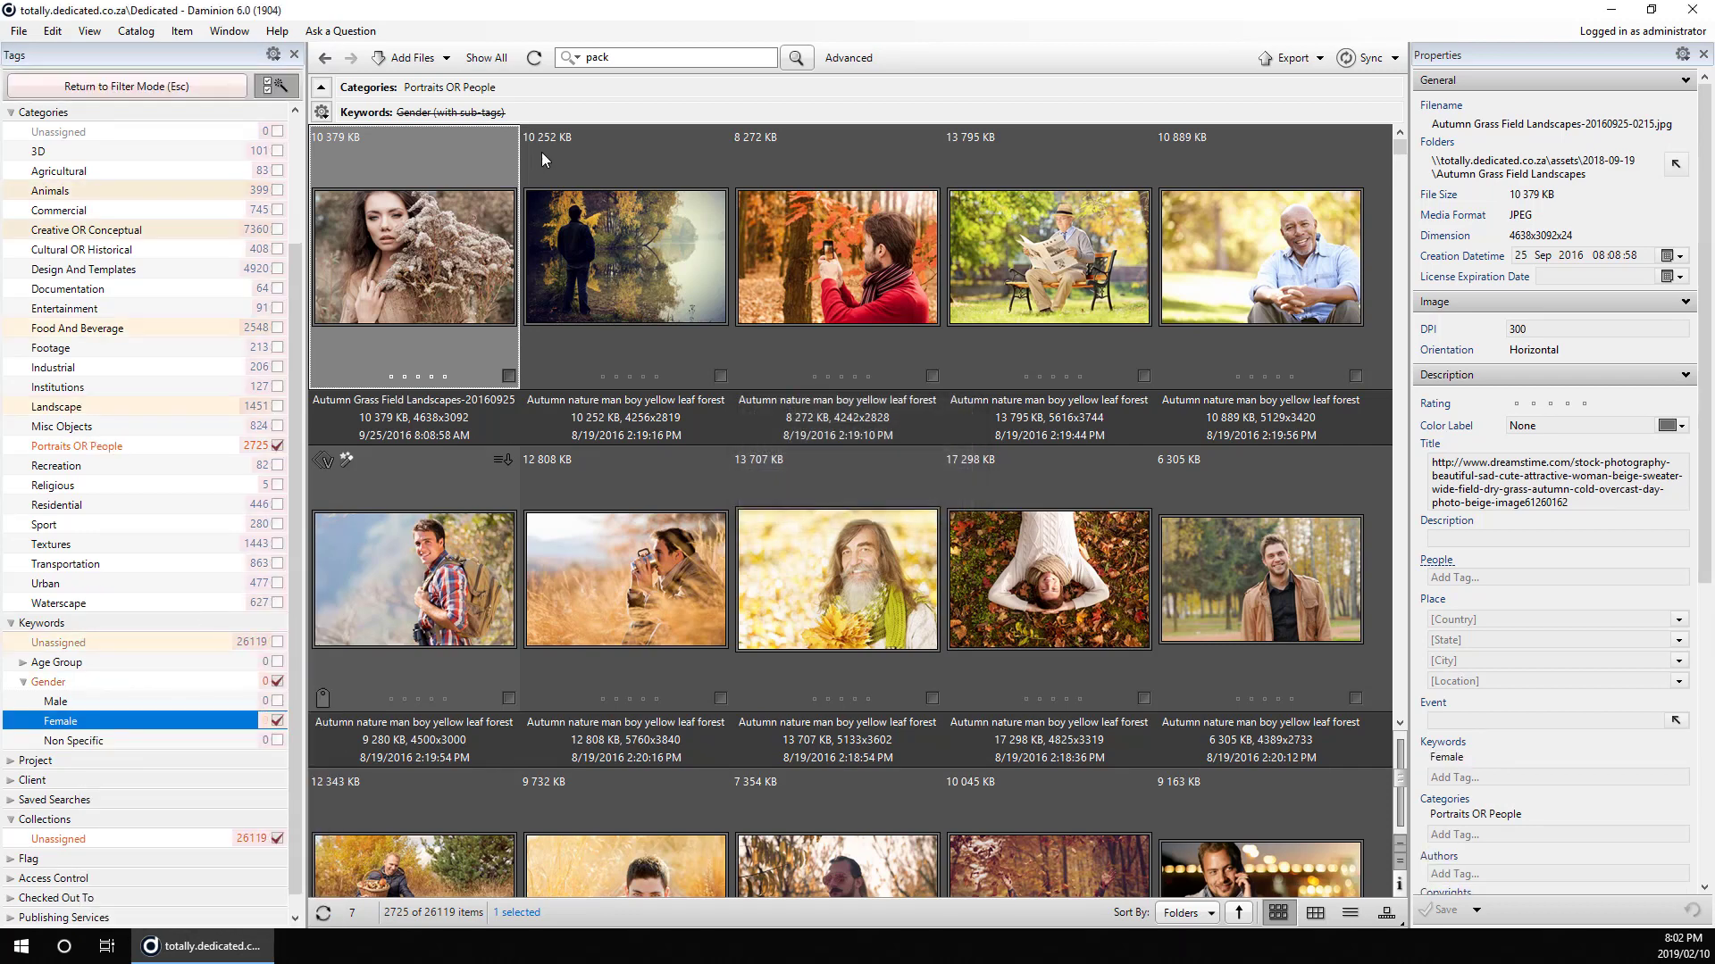
pyautogui.click(534, 61)
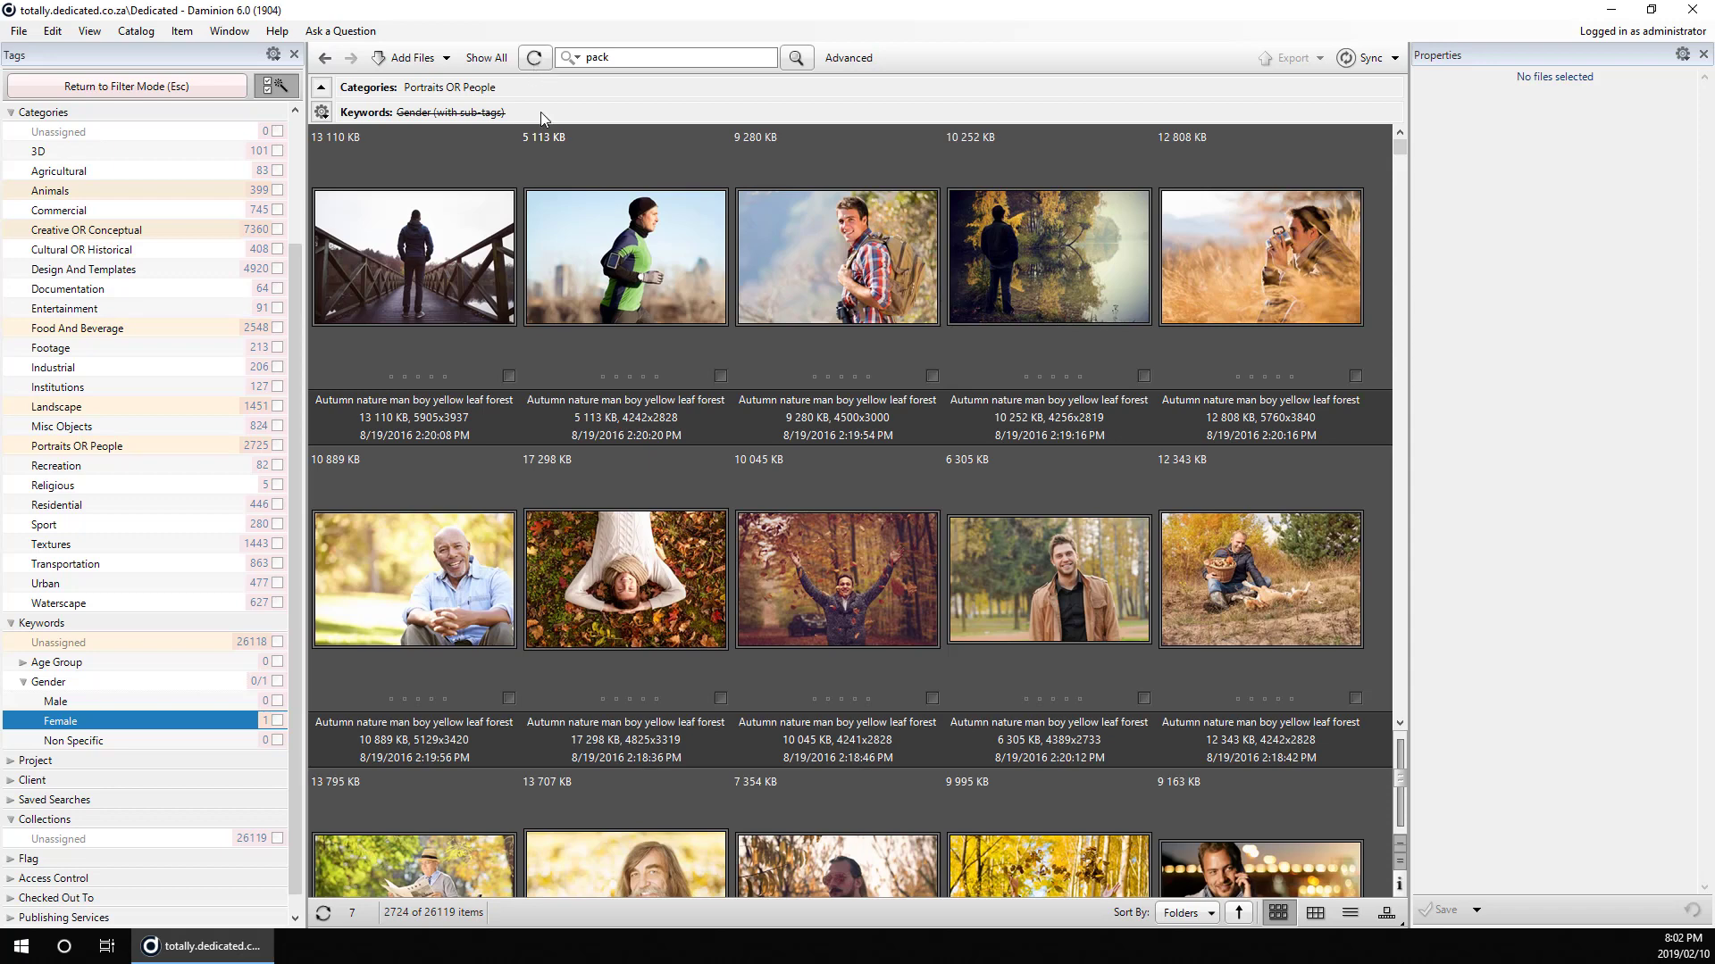
# Assign the Male keyword to the whole run of Autumn nature man boy yellow leaf forest images
pyautogui.click(410, 309)
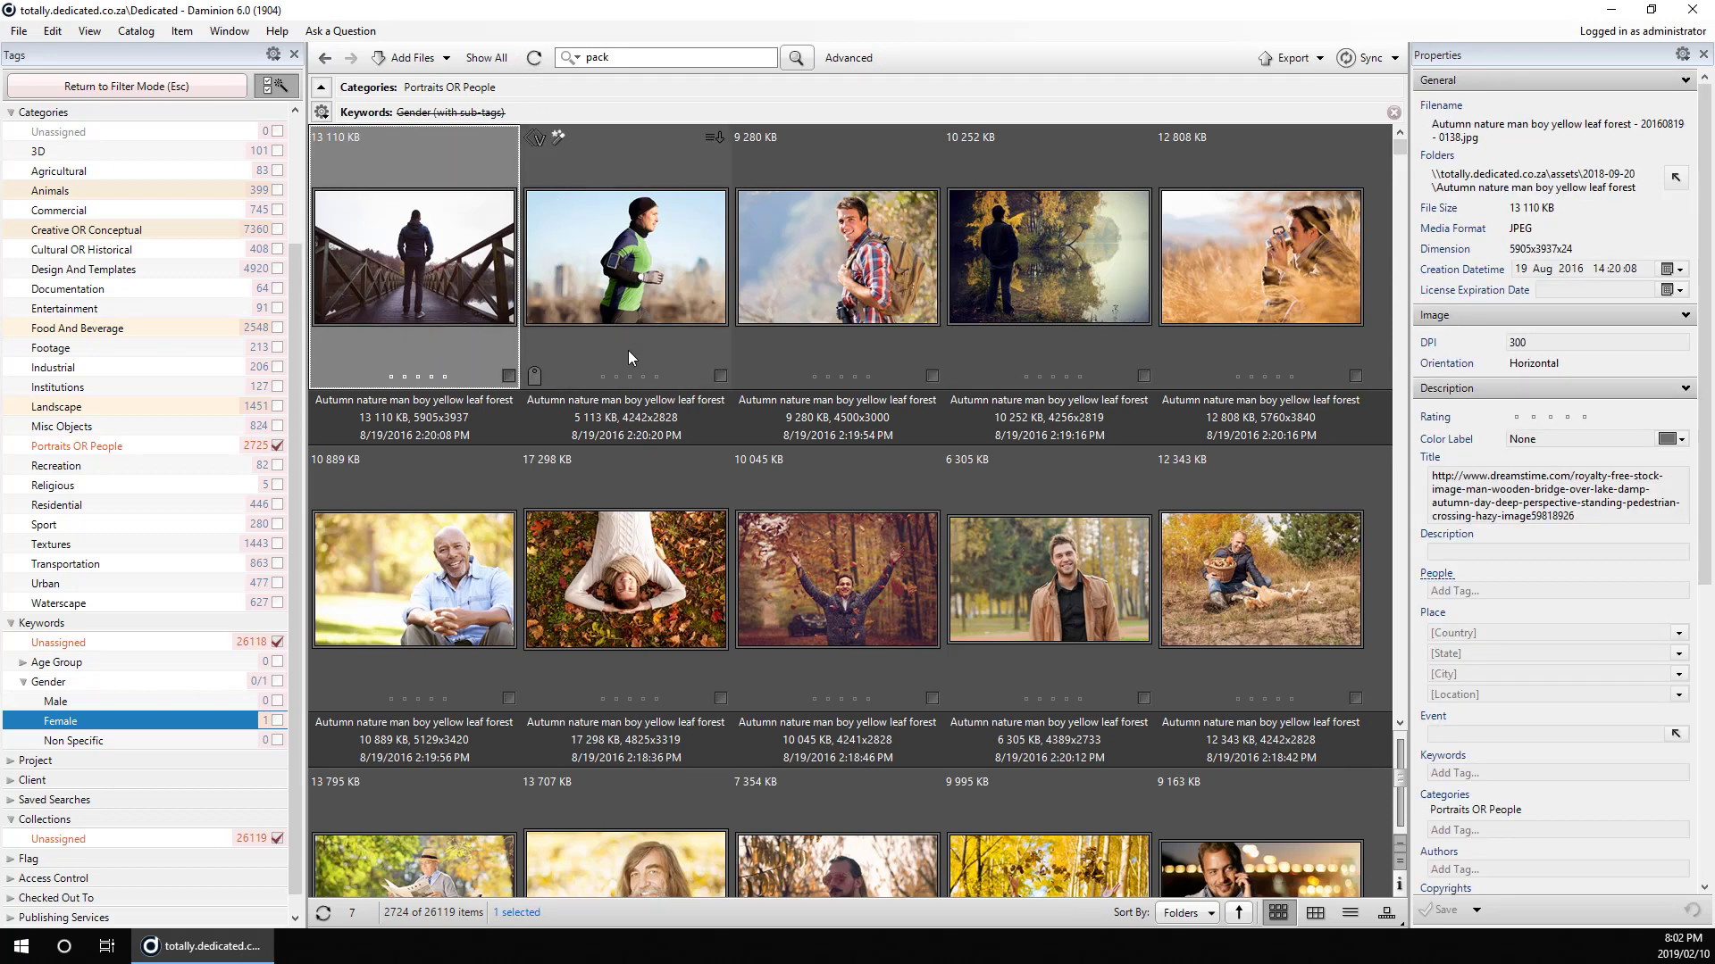
pyautogui.scroll(-1, 749, 398)
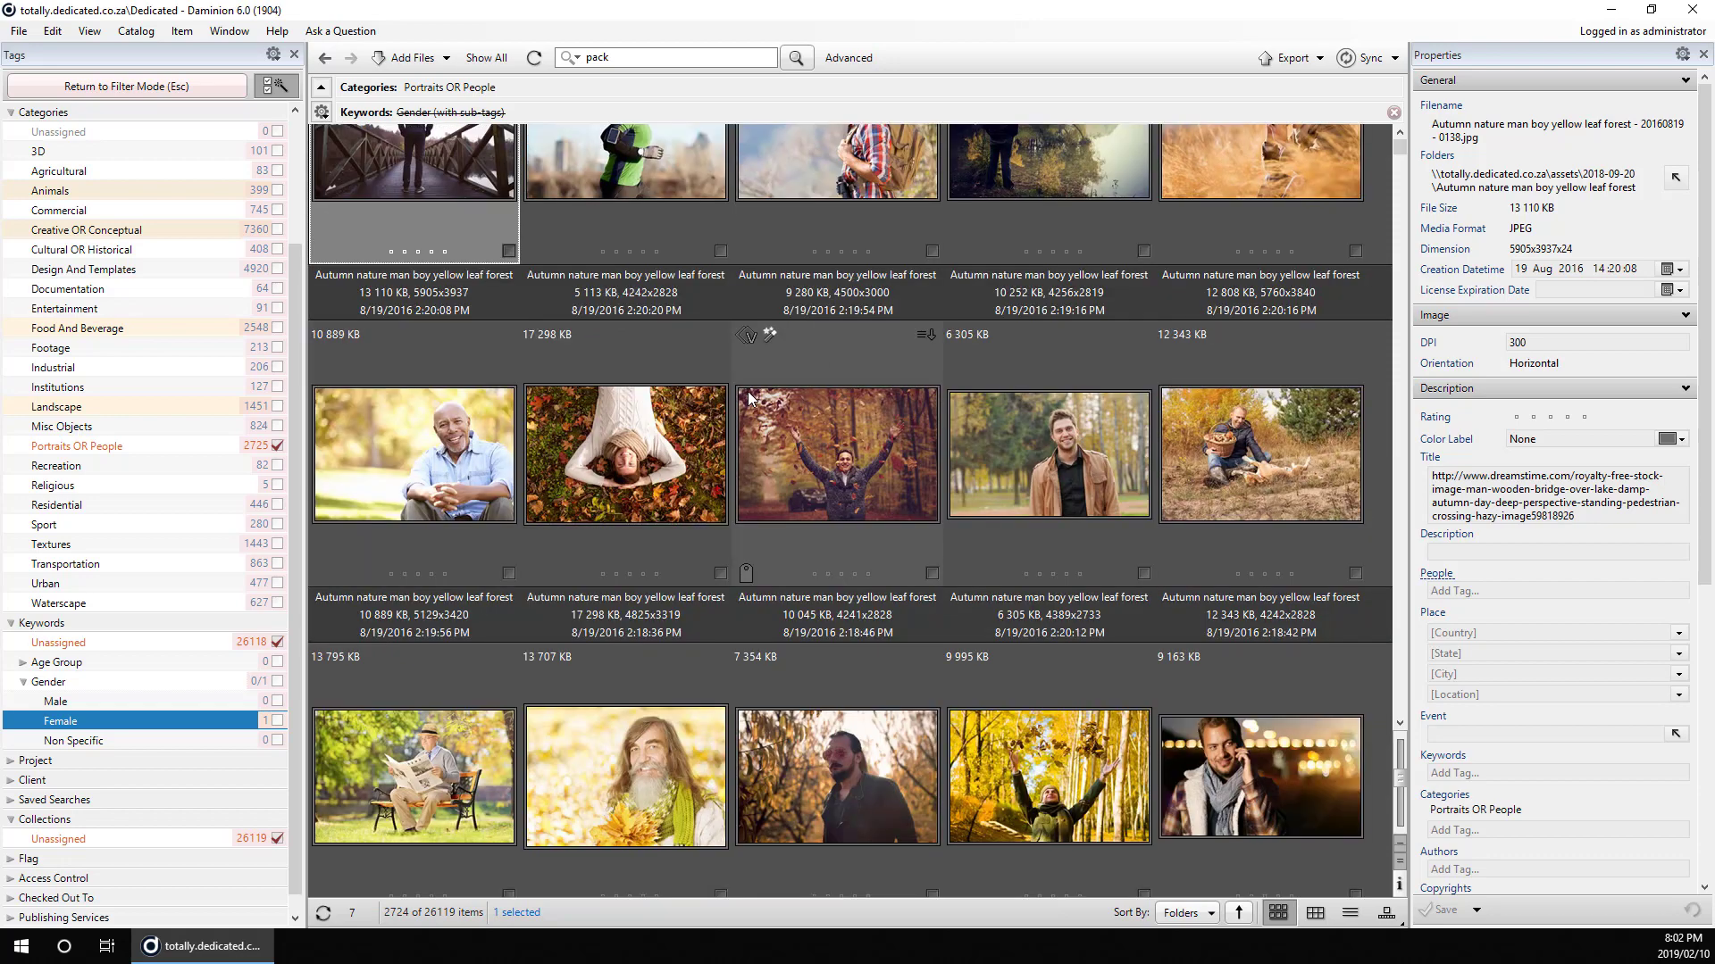
pyautogui.scroll(-5, 732, 411)
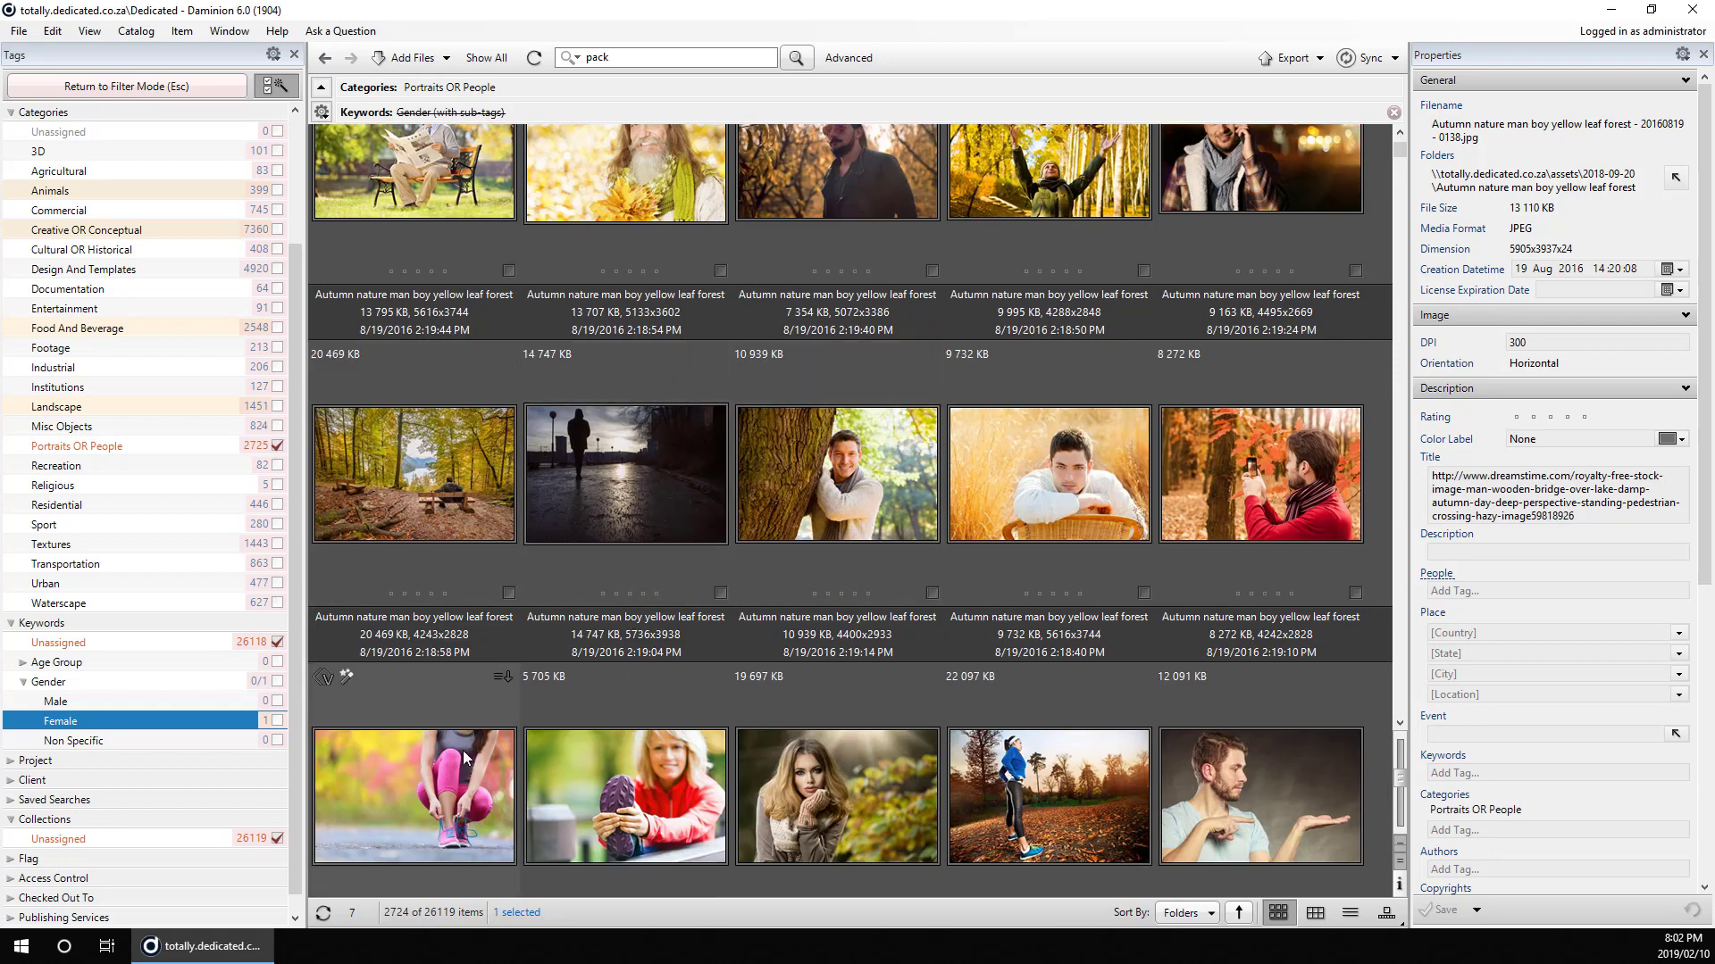
pyautogui.keyDown('shift'); pyautogui.click(1291, 498); pyautogui.keyUp('shift')
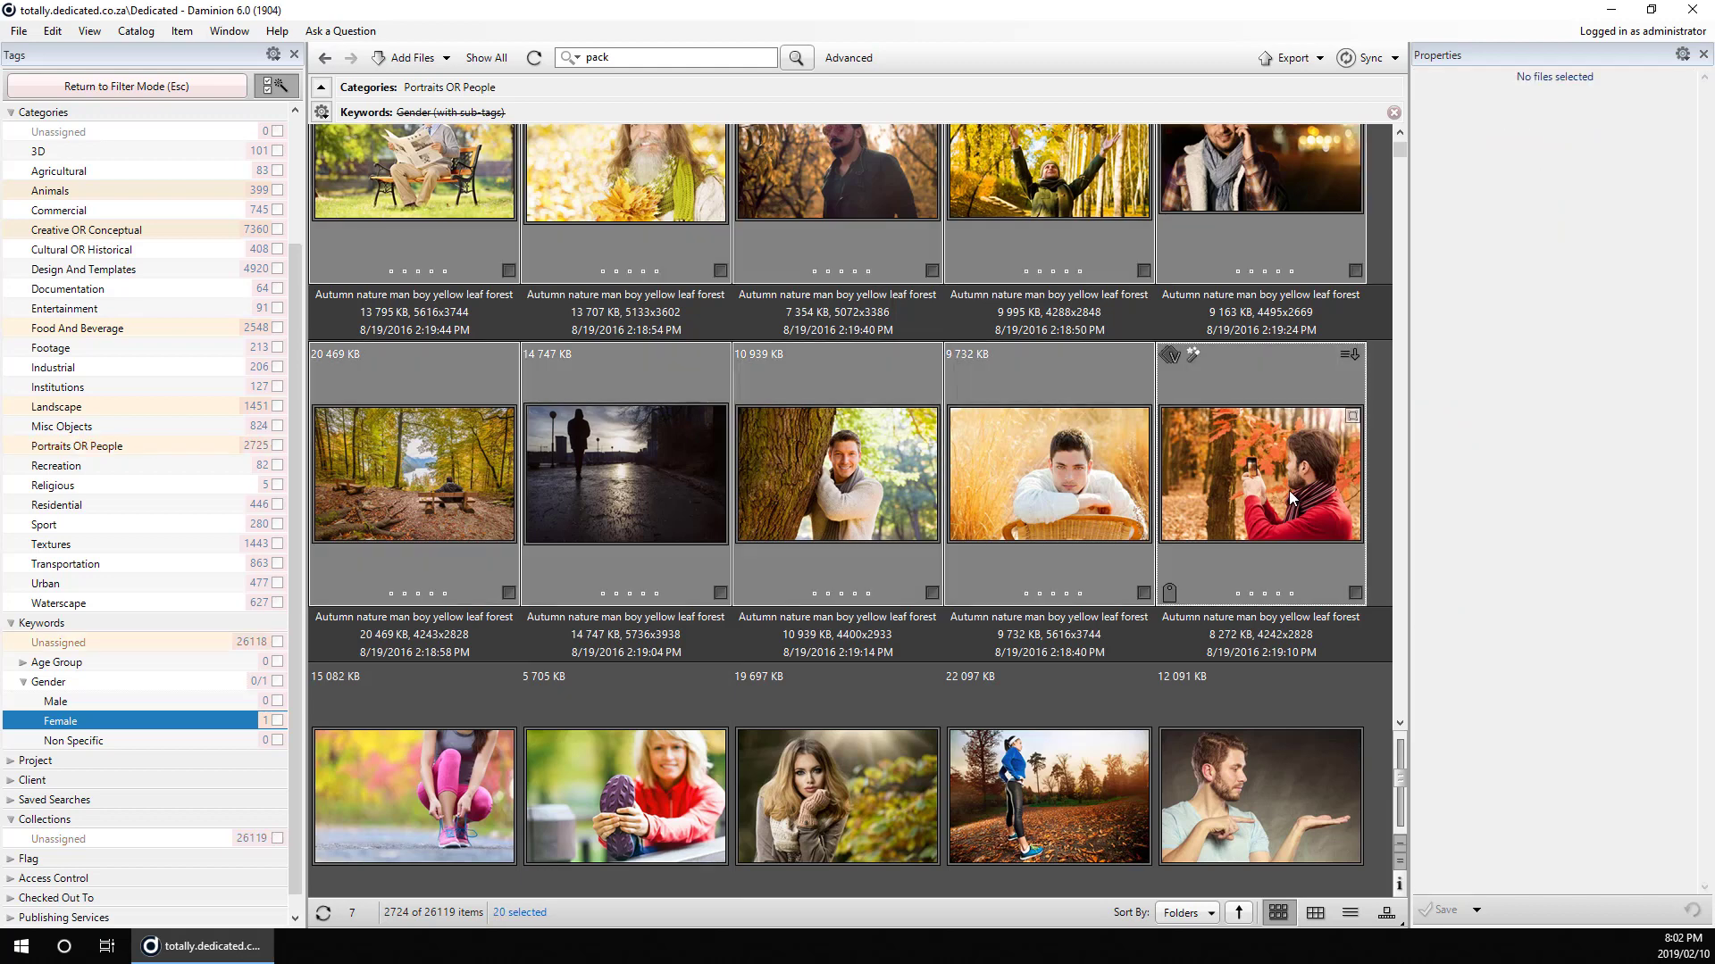
pyautogui.click(278, 701)
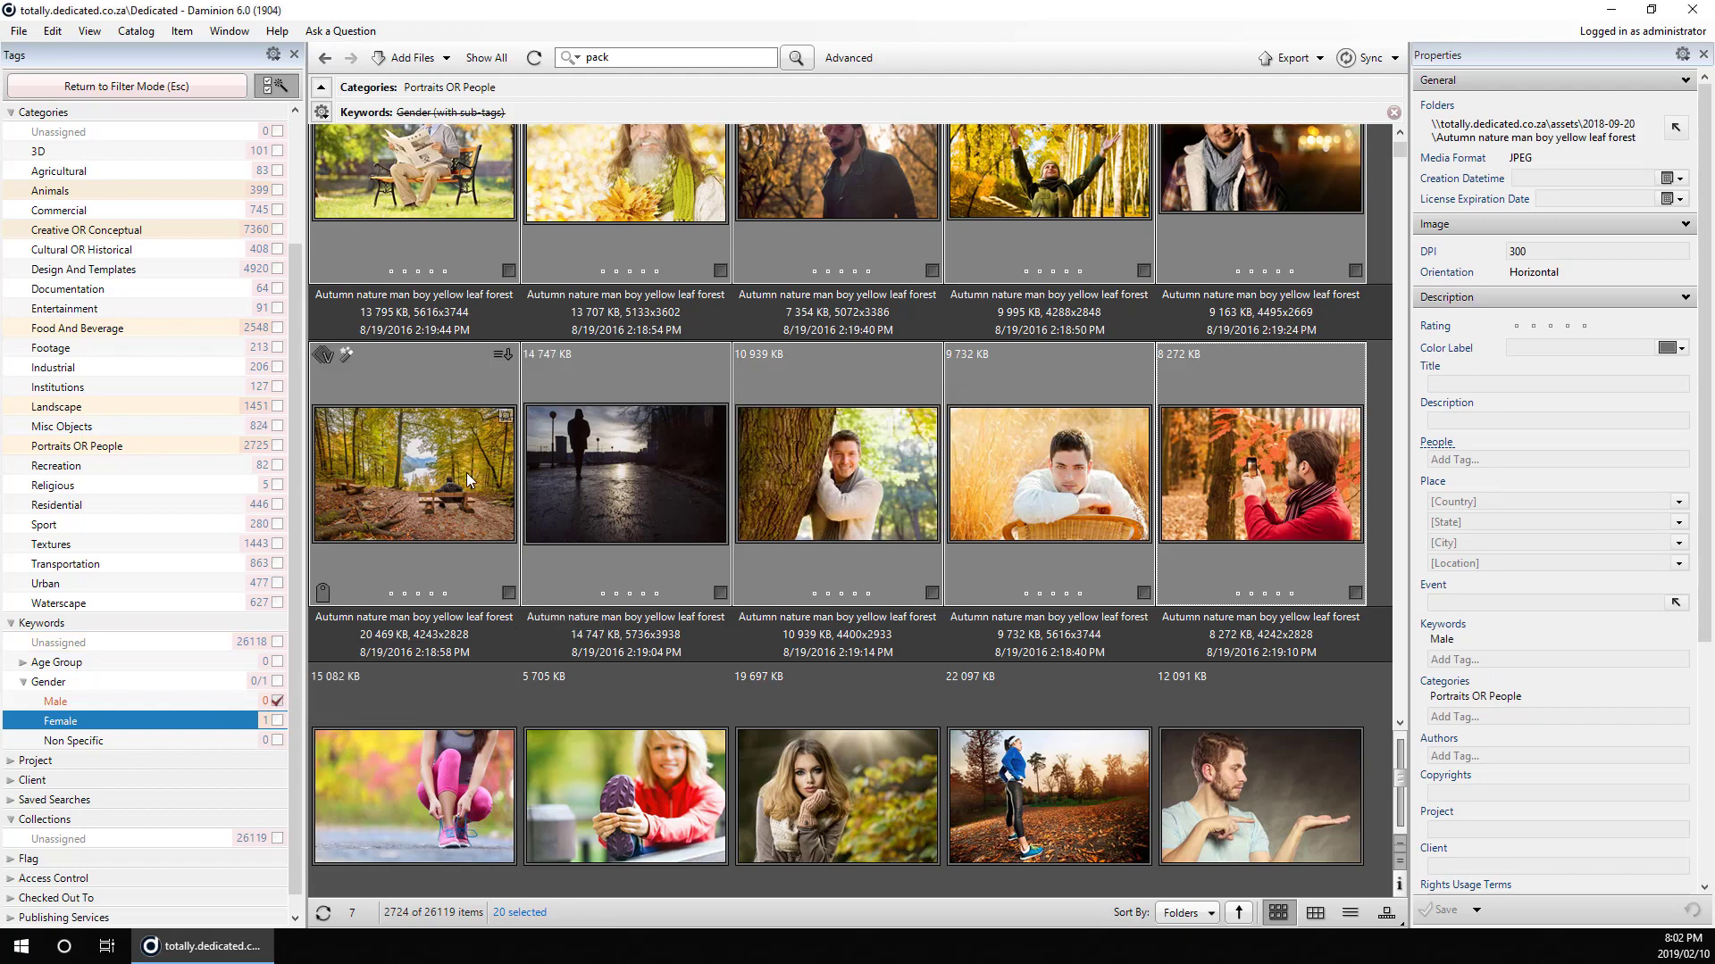
# Assign the Female keyword to the four Autumn shoes sneakers boots images
pyautogui.scroll(-5, 416, 471)
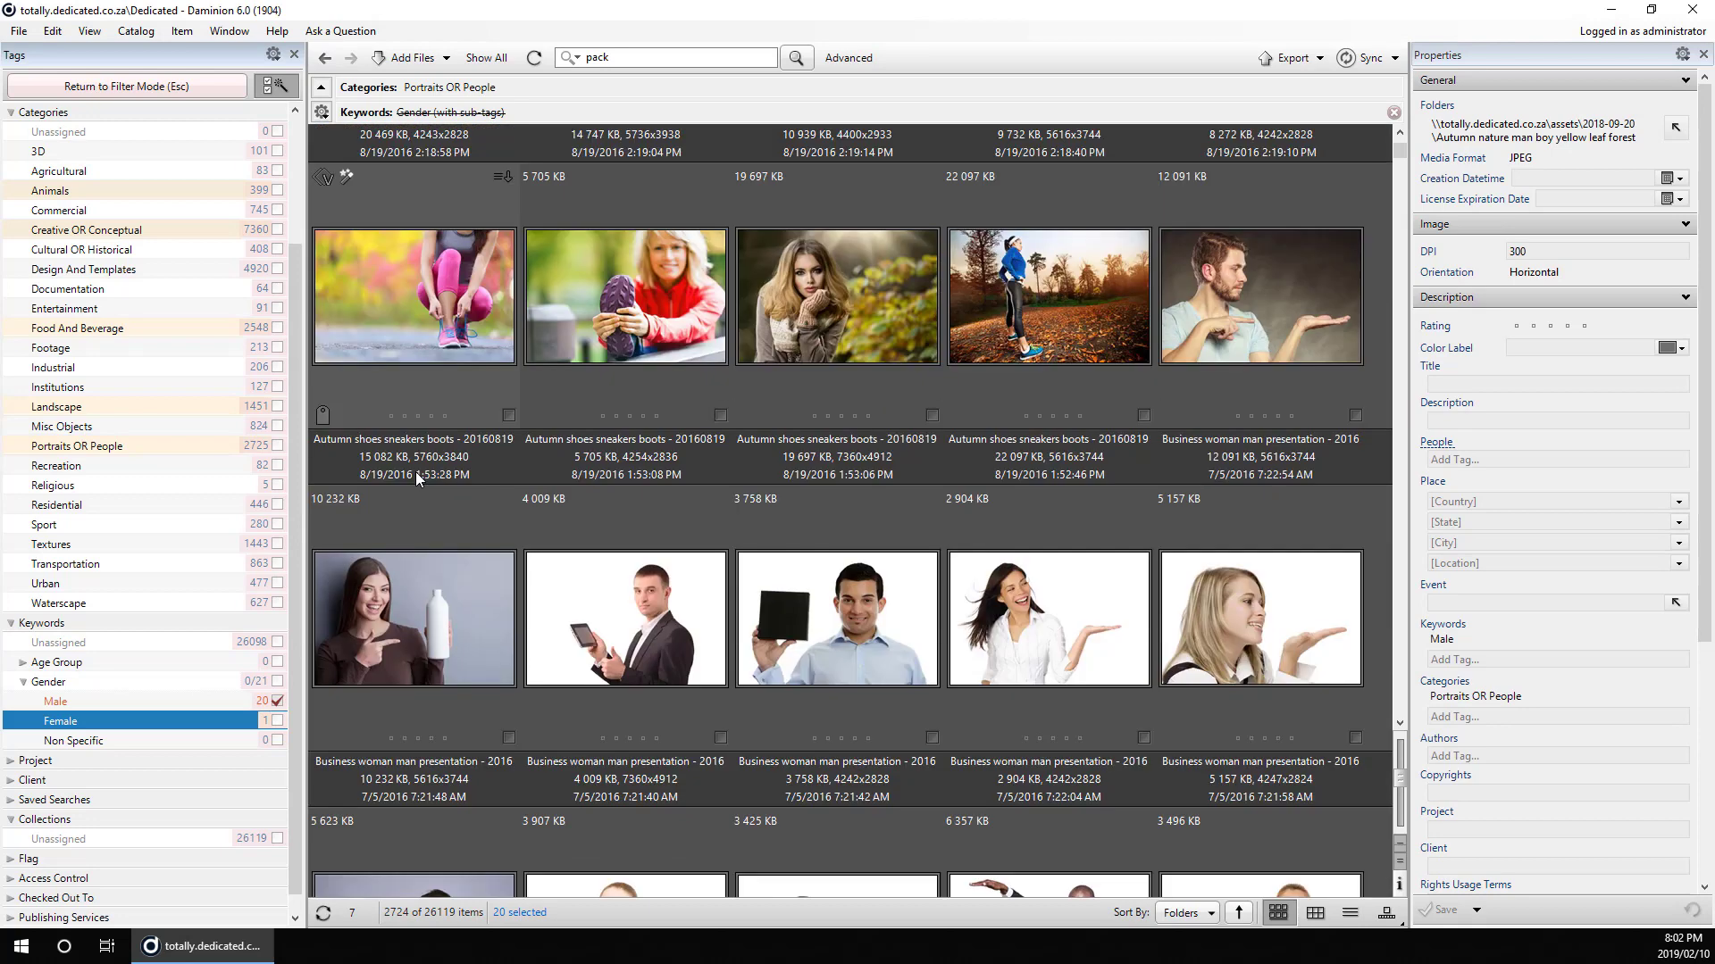
pyautogui.click(426, 278)
pyautogui.keyDown('shift'); pyautogui.click(1052, 297); pyautogui.keyUp('shift')
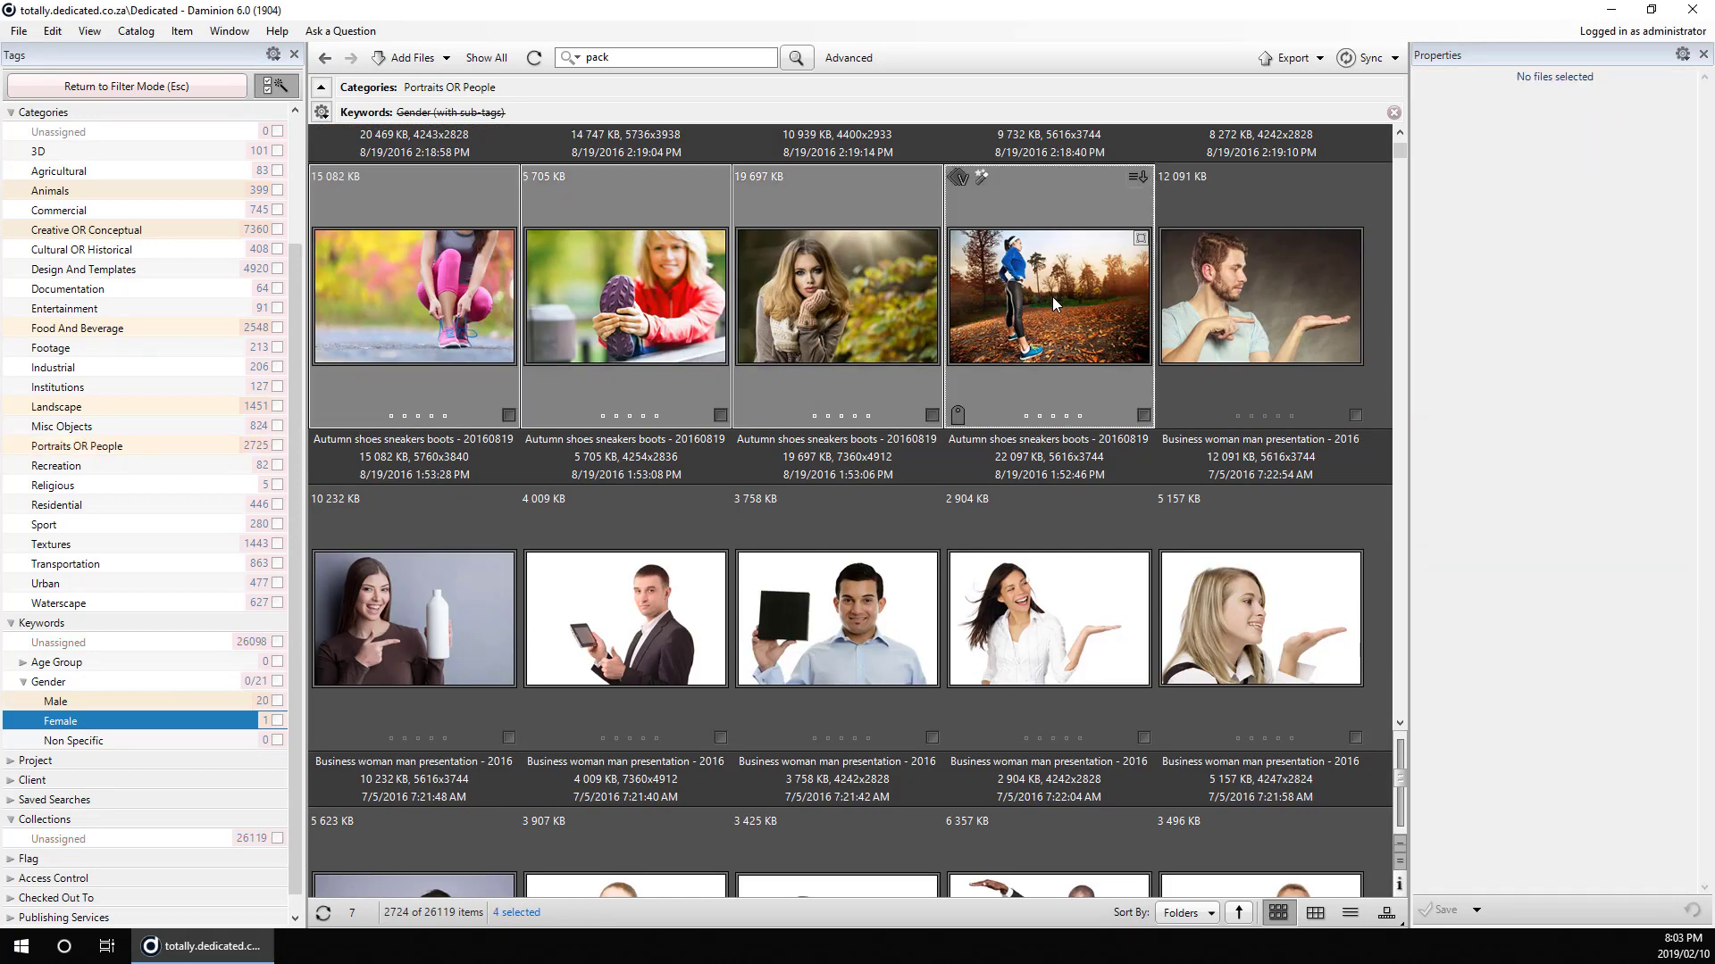
pyautogui.click(277, 721)
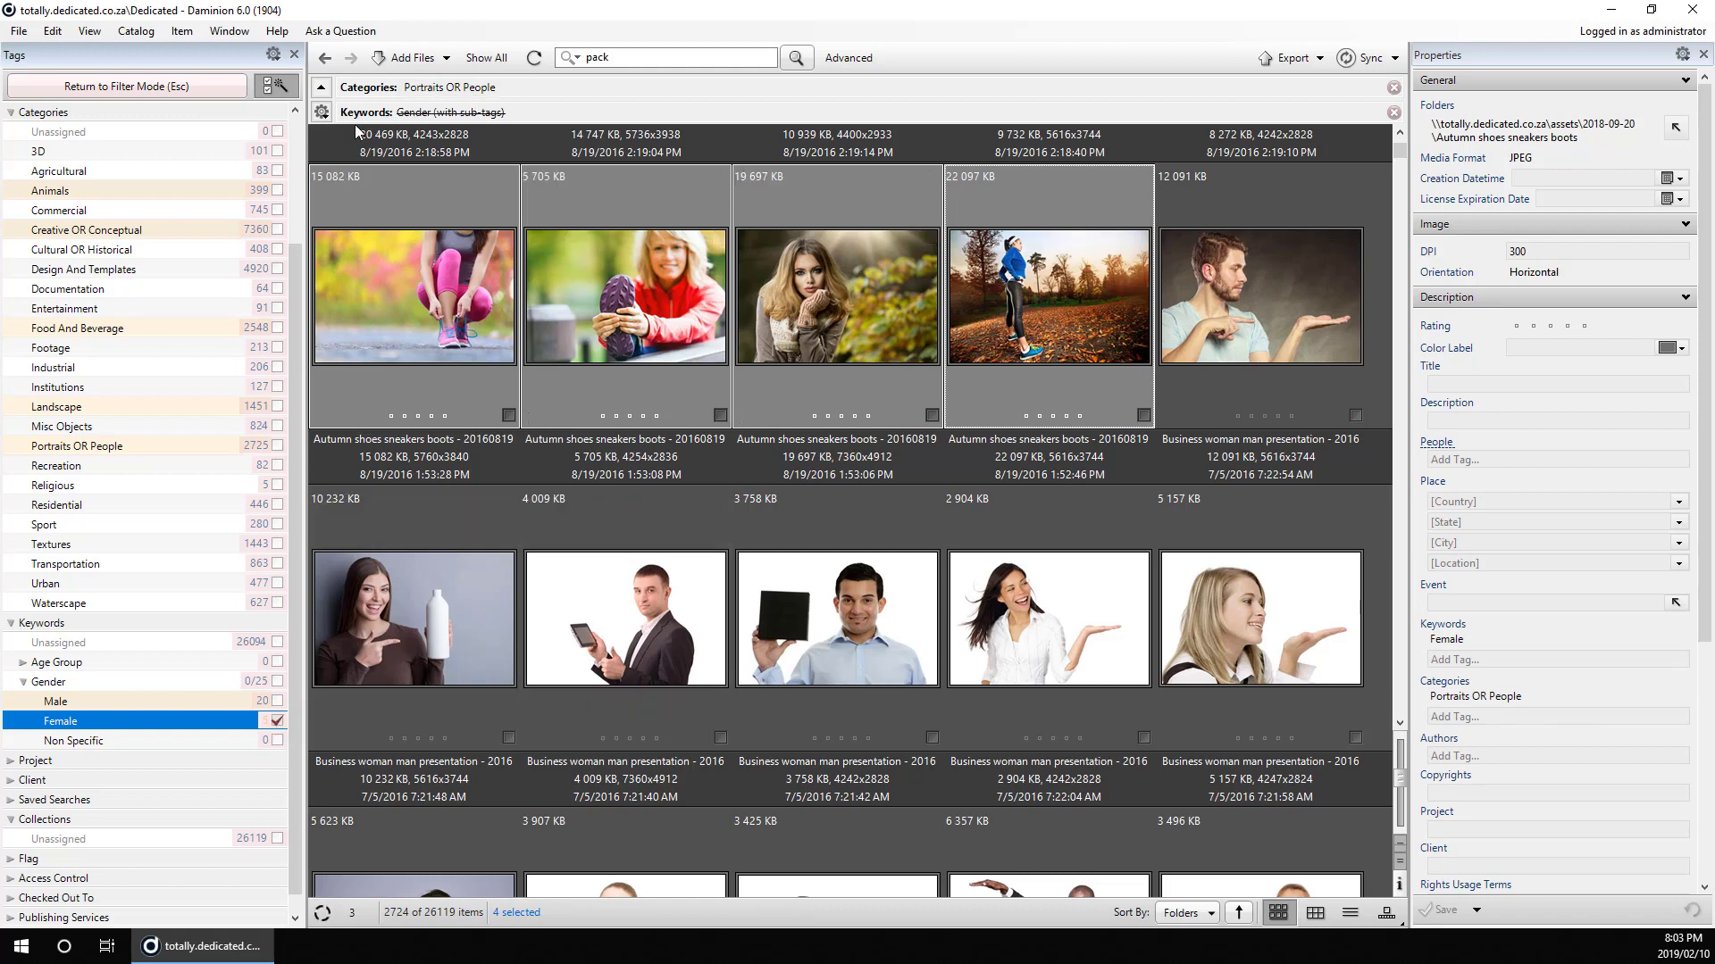
# Save the current search for people images without a Gender keyword as Gender (M/F/N)
pyautogui.click(321, 112)
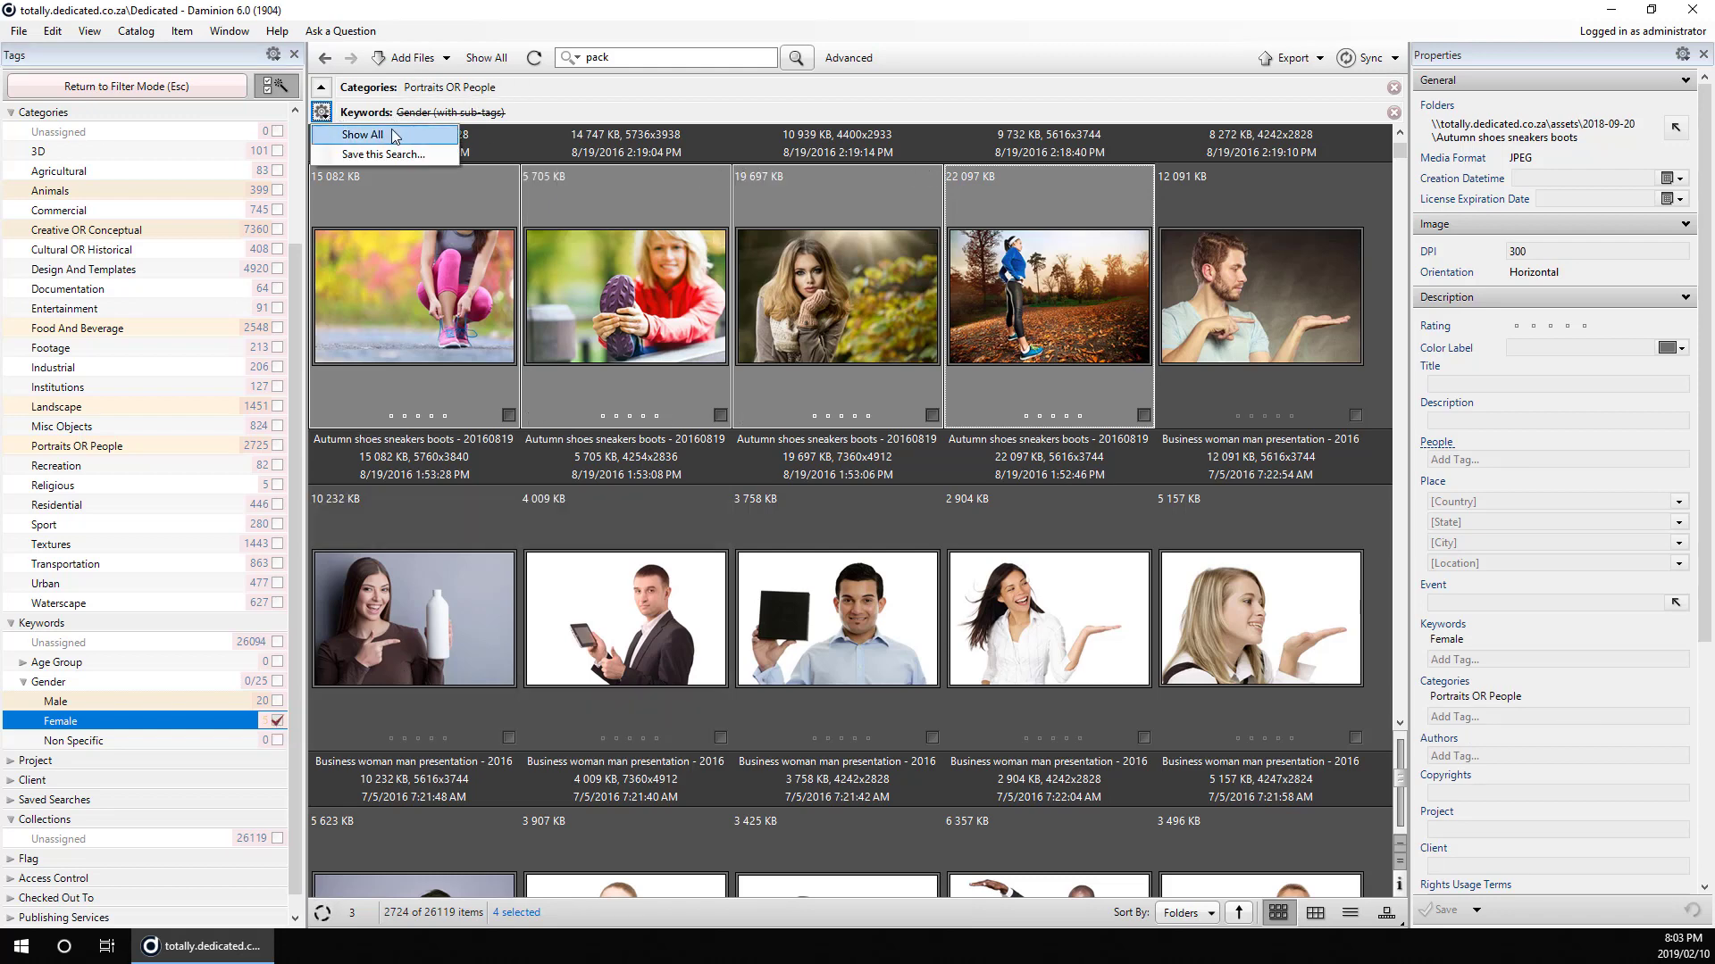
pyautogui.click(390, 158)
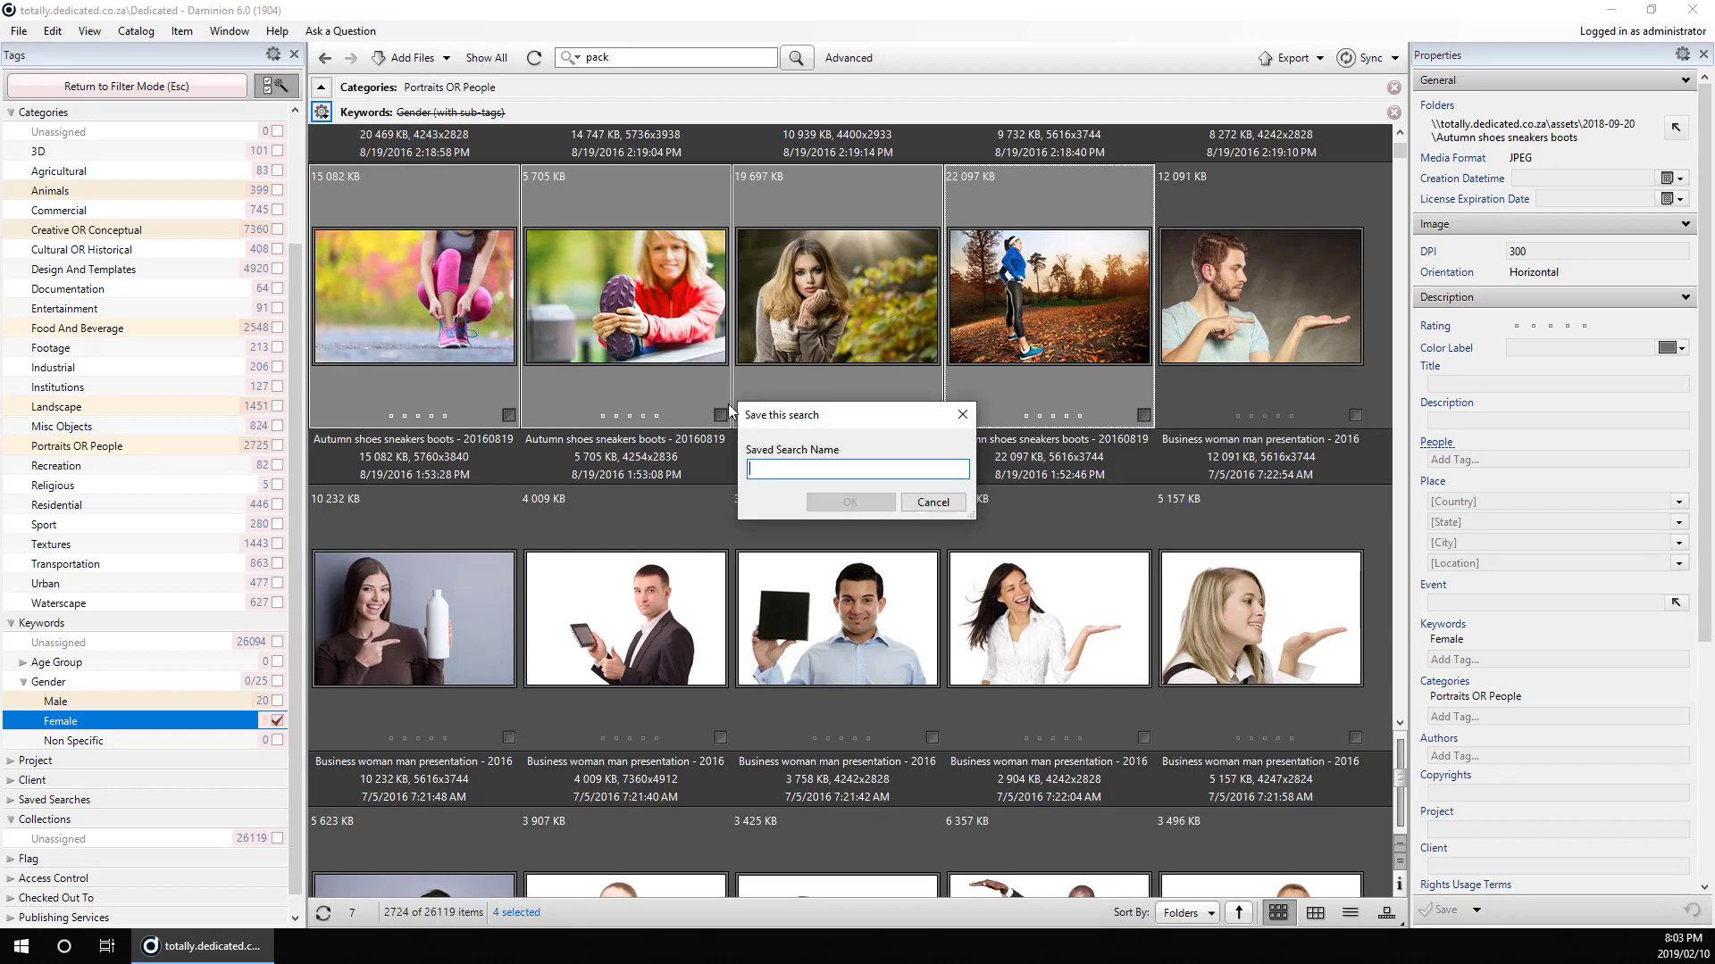
pyautogui.write('G')
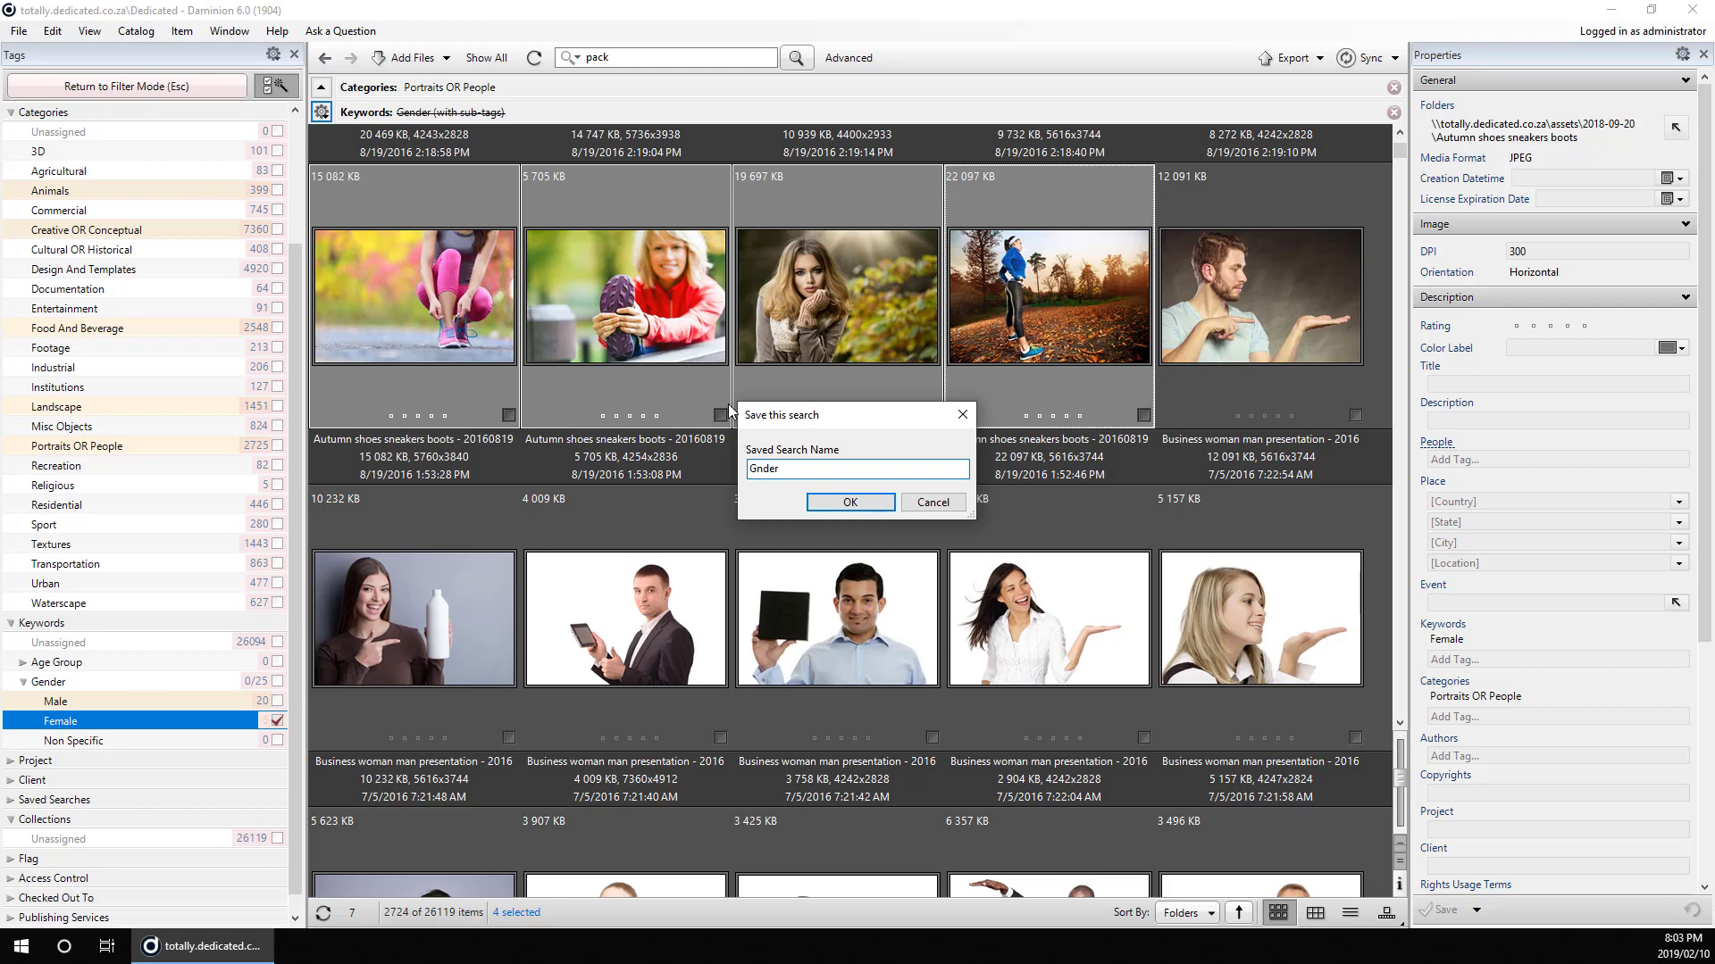
pyautogui.write('e')
pyautogui.press('Return')
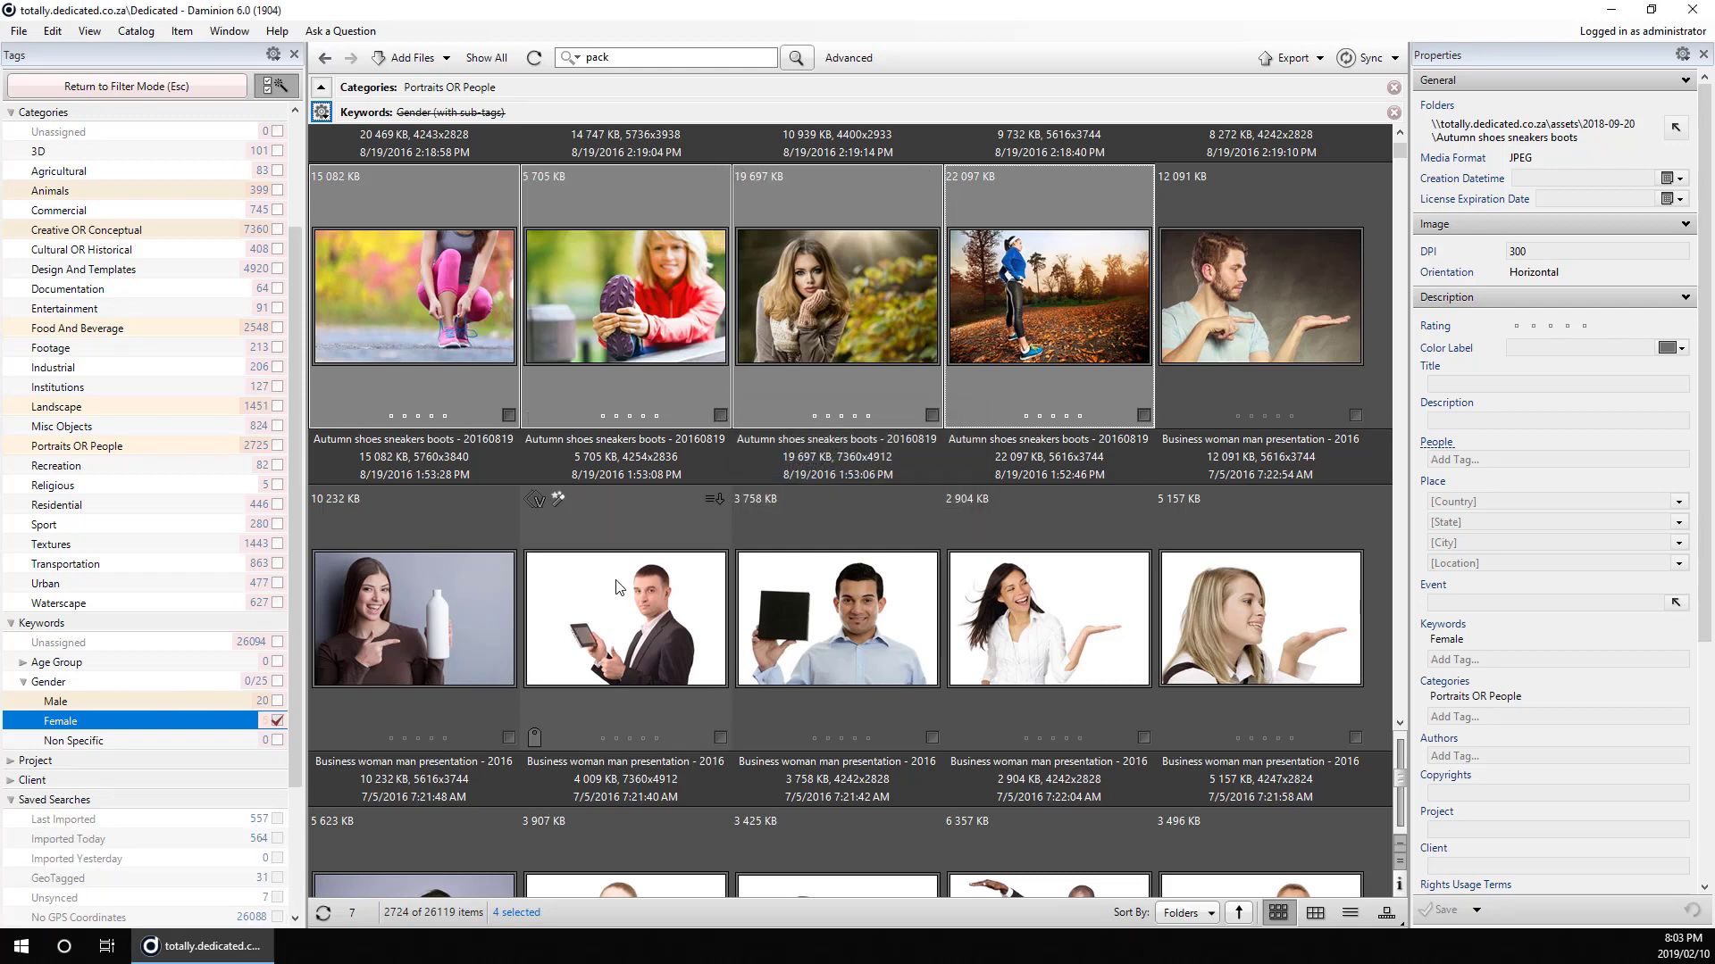
# Return the tags to filter mode, refresh the tag list and apply the saved search Gender (M/F/N)
pyautogui.click(99, 87)
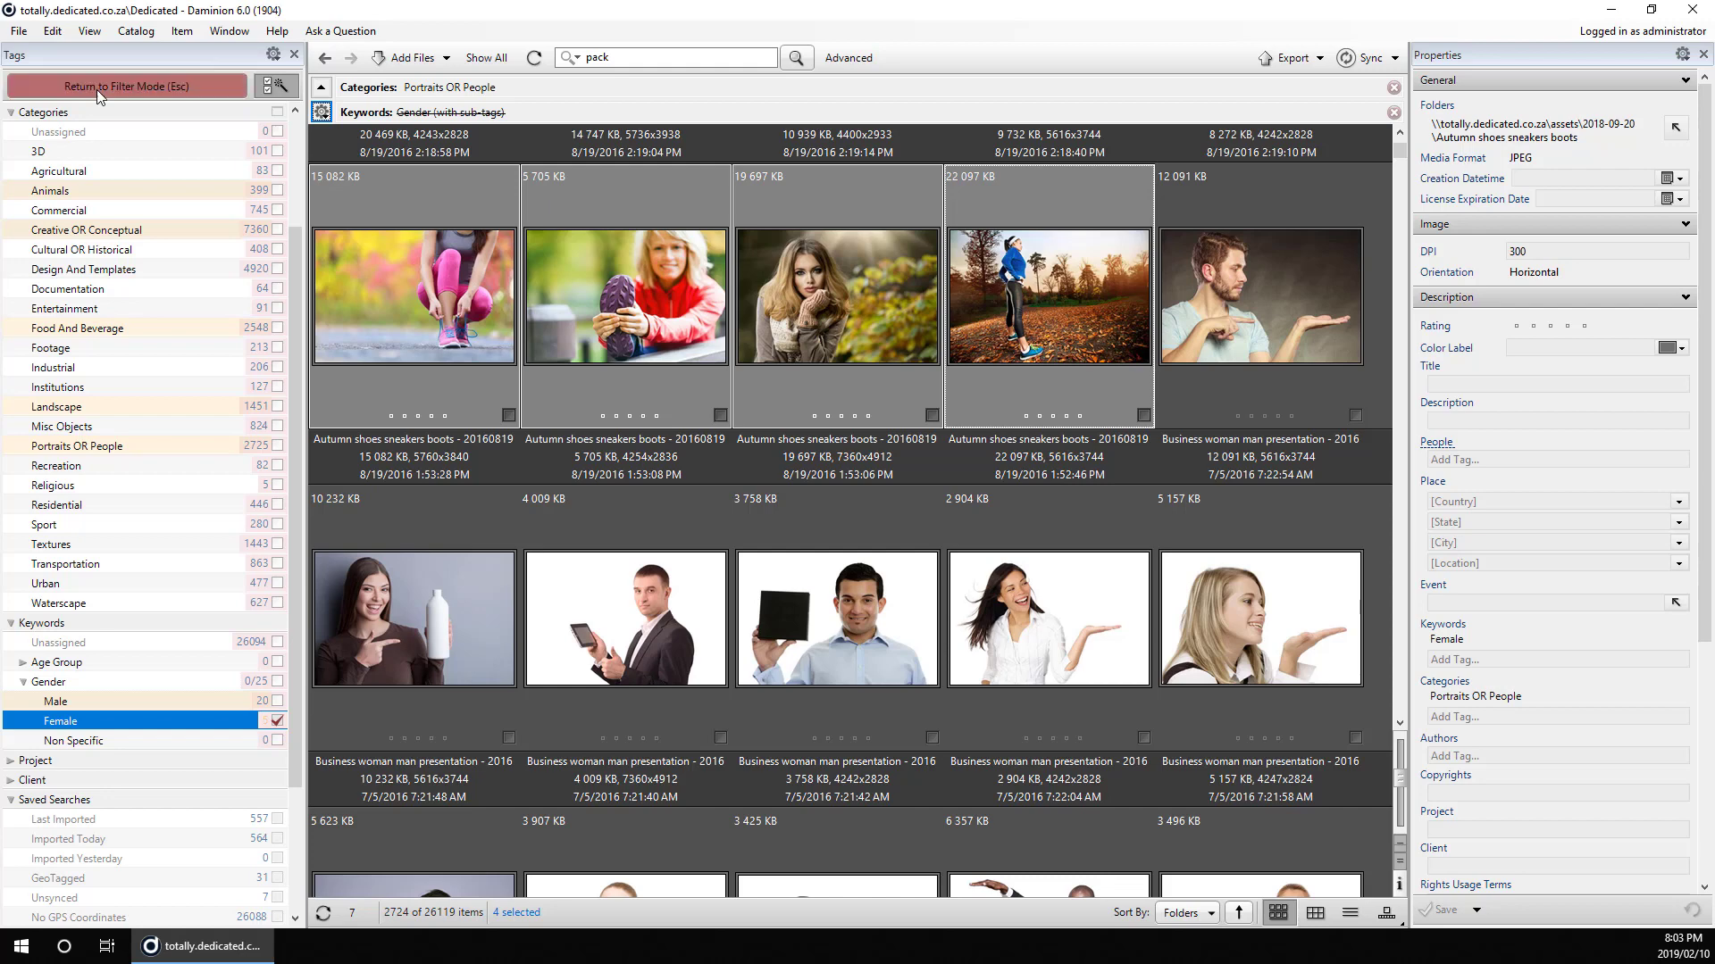
pyautogui.scroll(-3, 210, 801)
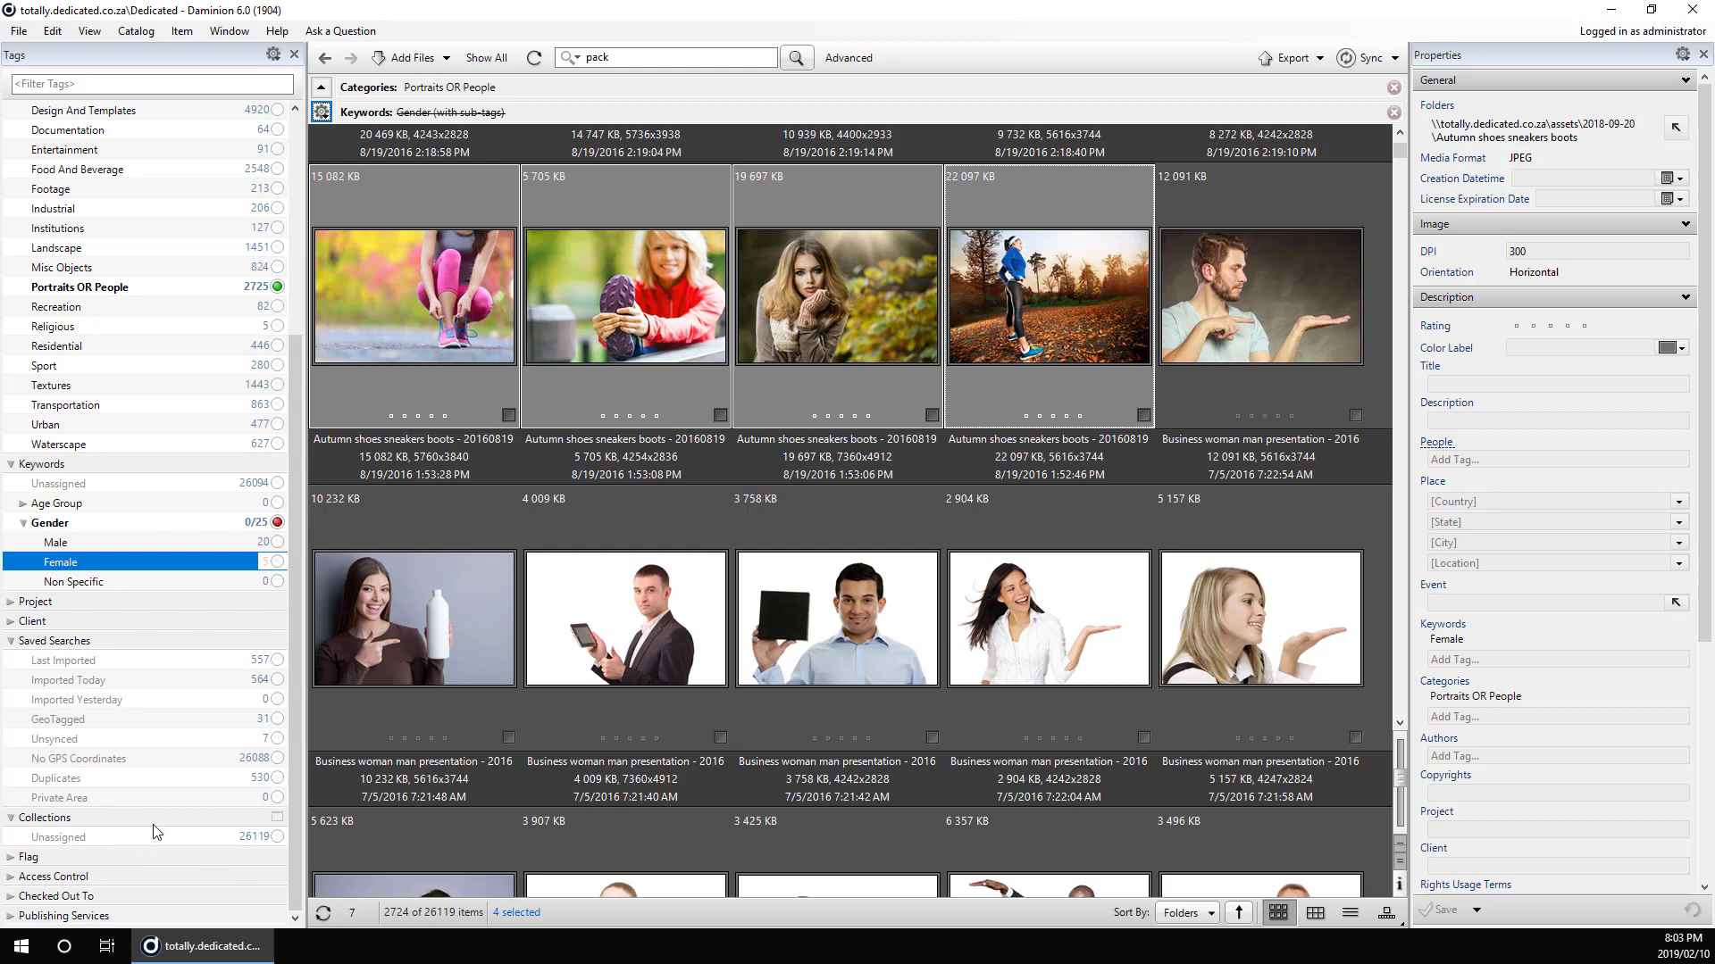
pyautogui.click(273, 55)
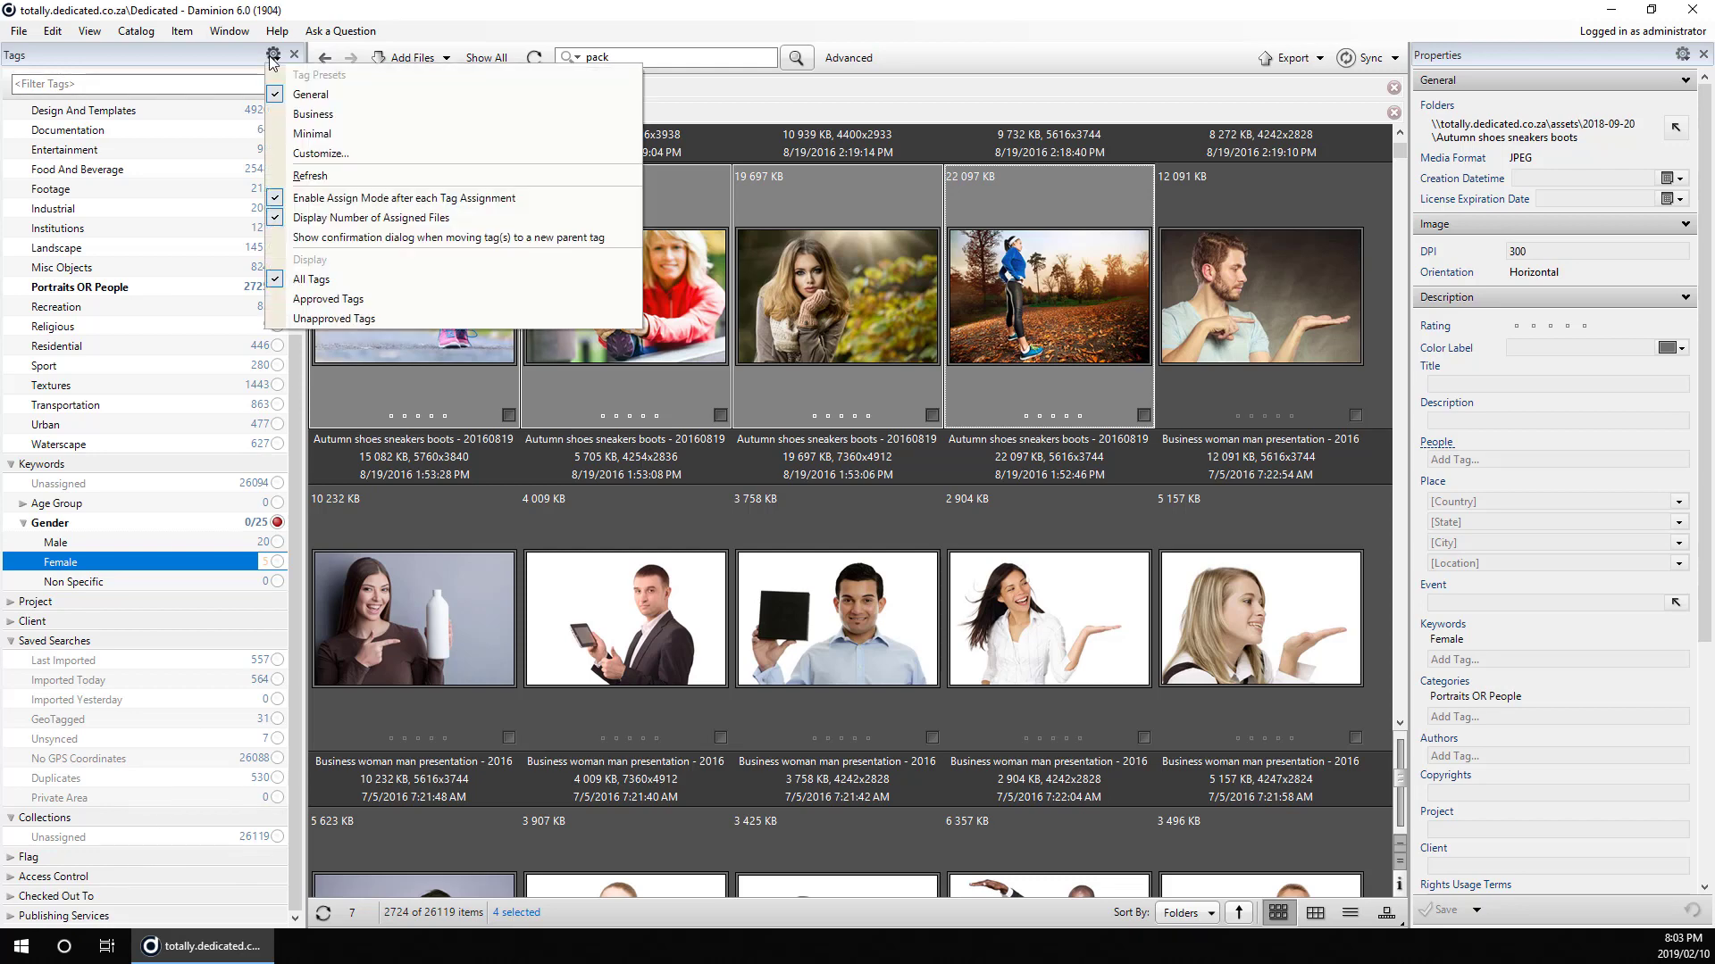
pyautogui.click(305, 178)
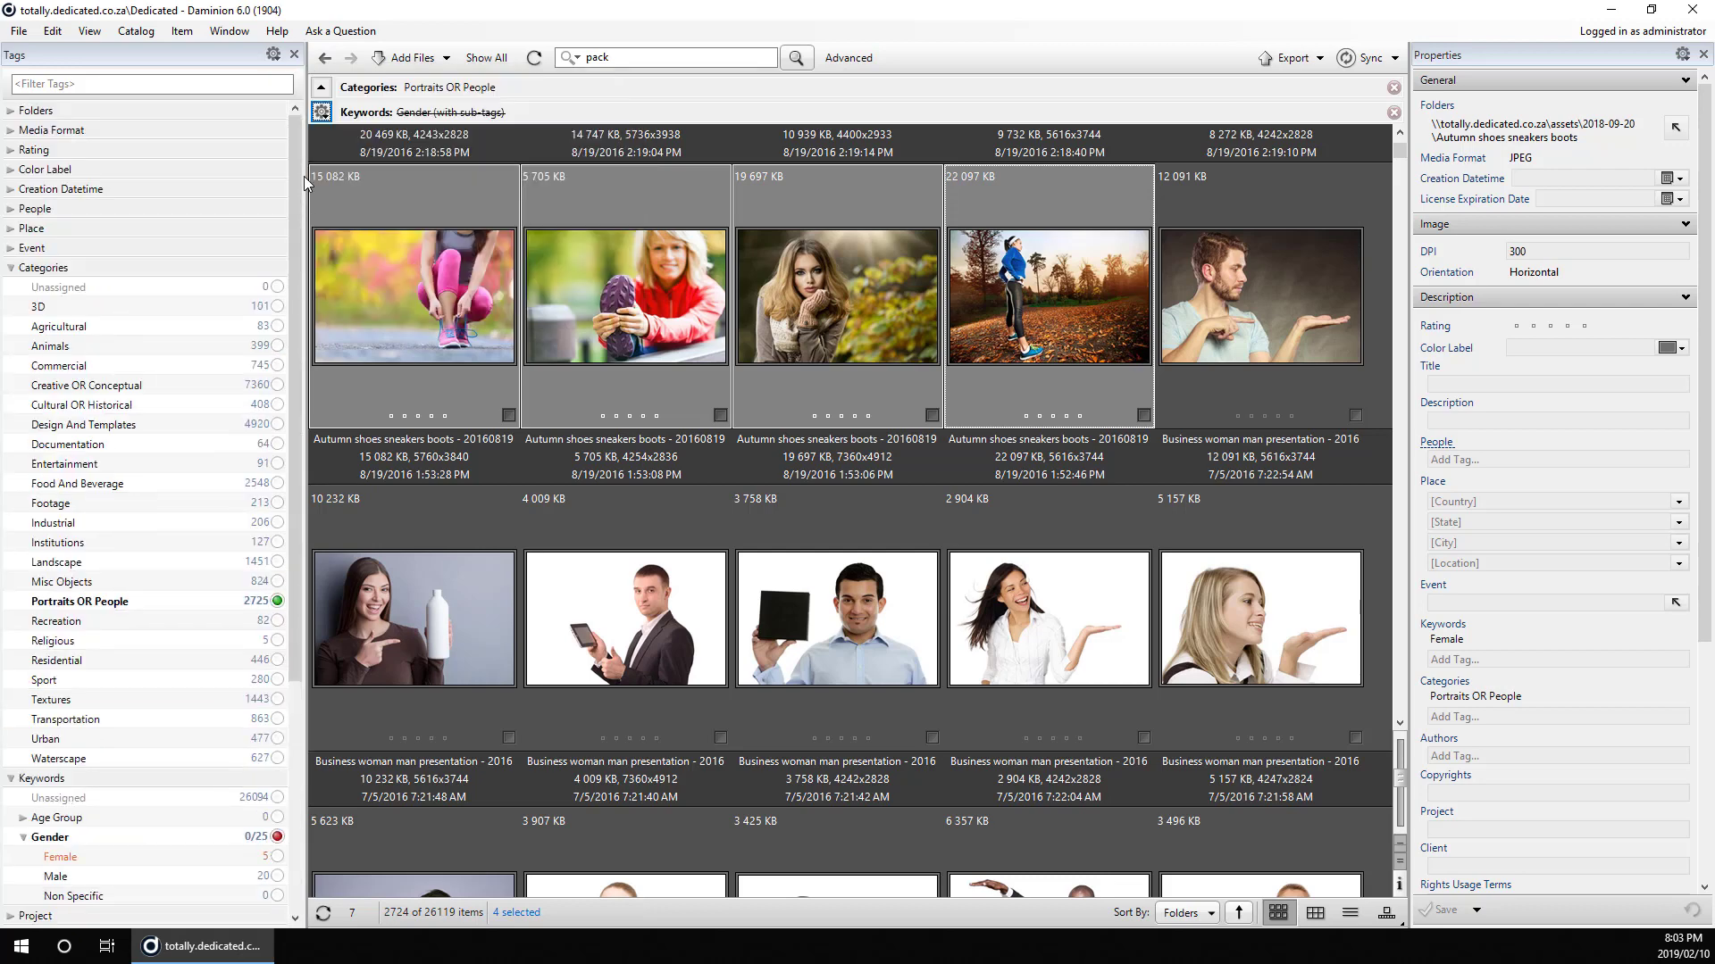
pyautogui.moveTo(295, 306); pyautogui.dragTo(294, 600)
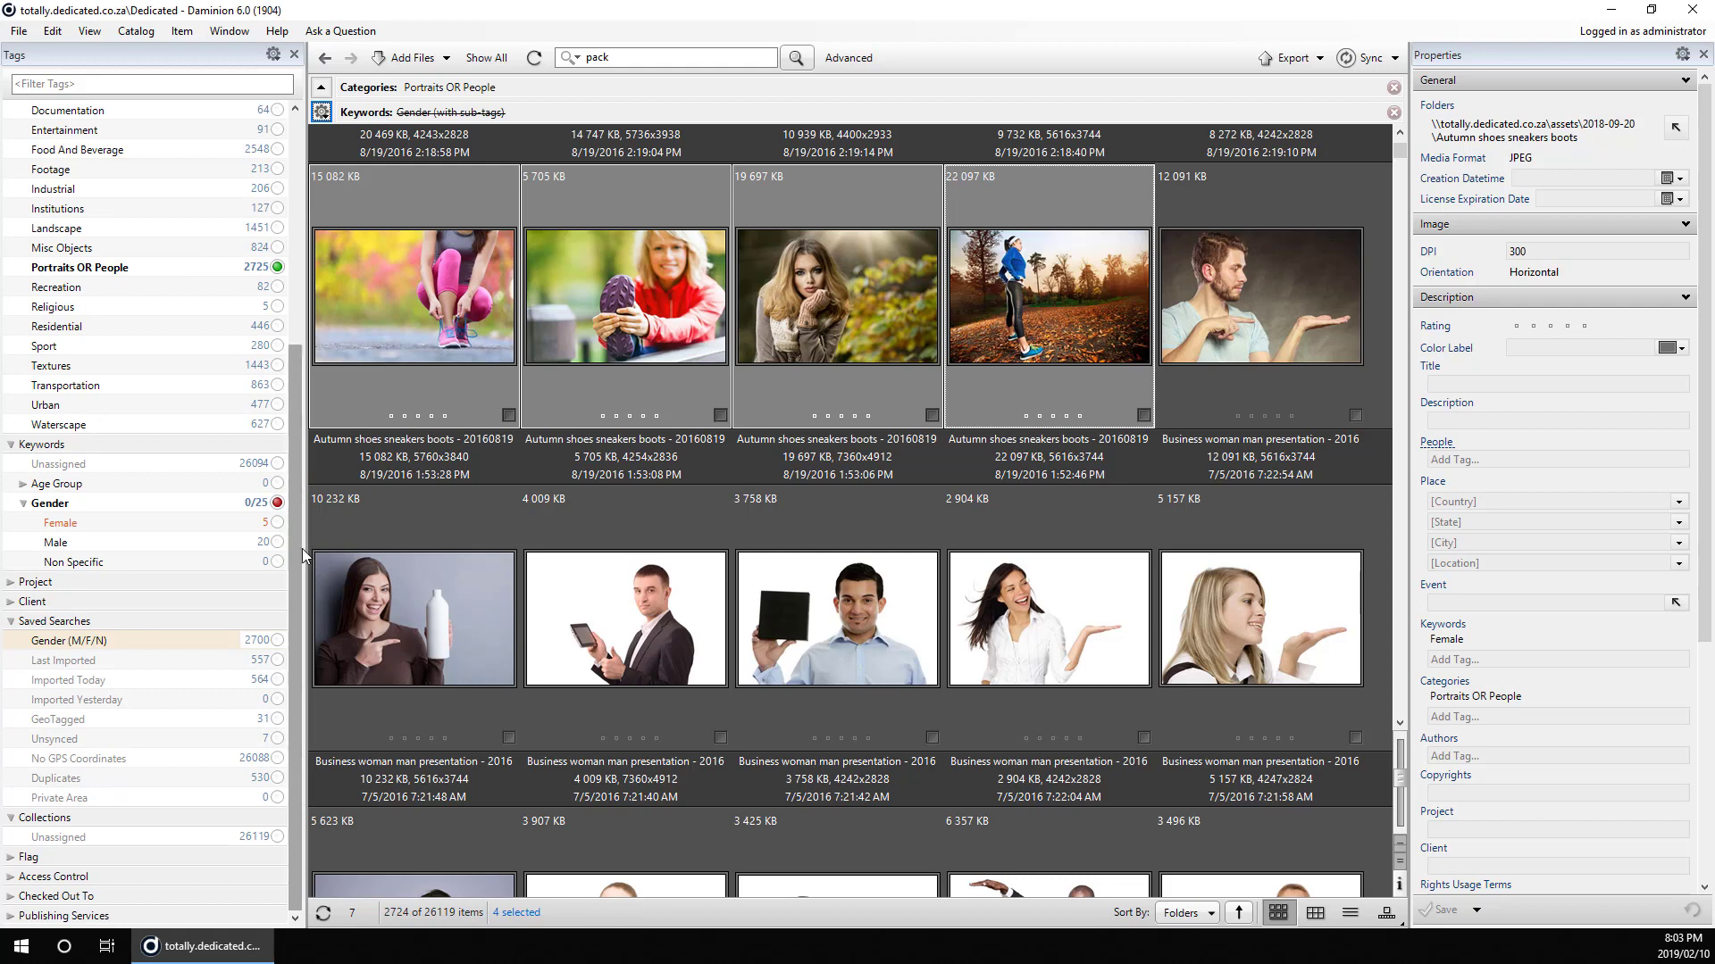
pyautogui.click(278, 642)
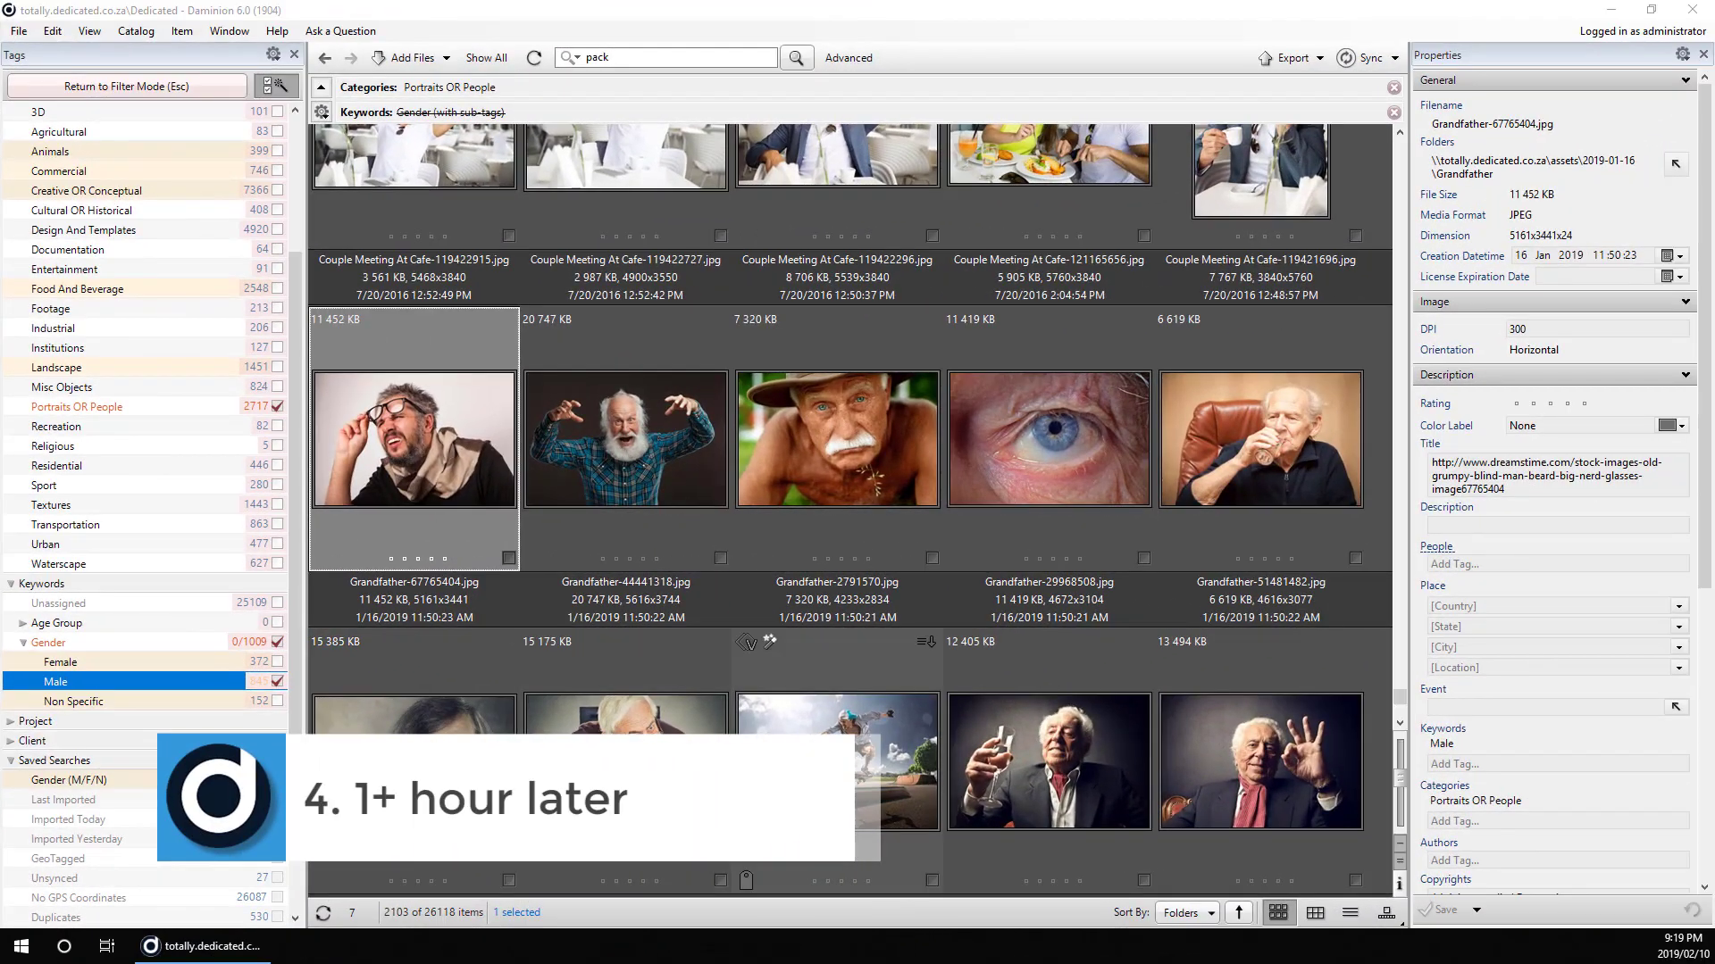
# Assign both the Female and Male keywords to all the Romantic Couple images, from 00023 to 00008, and refresh the item list
pyautogui.scroll(-1, 1400, 699)
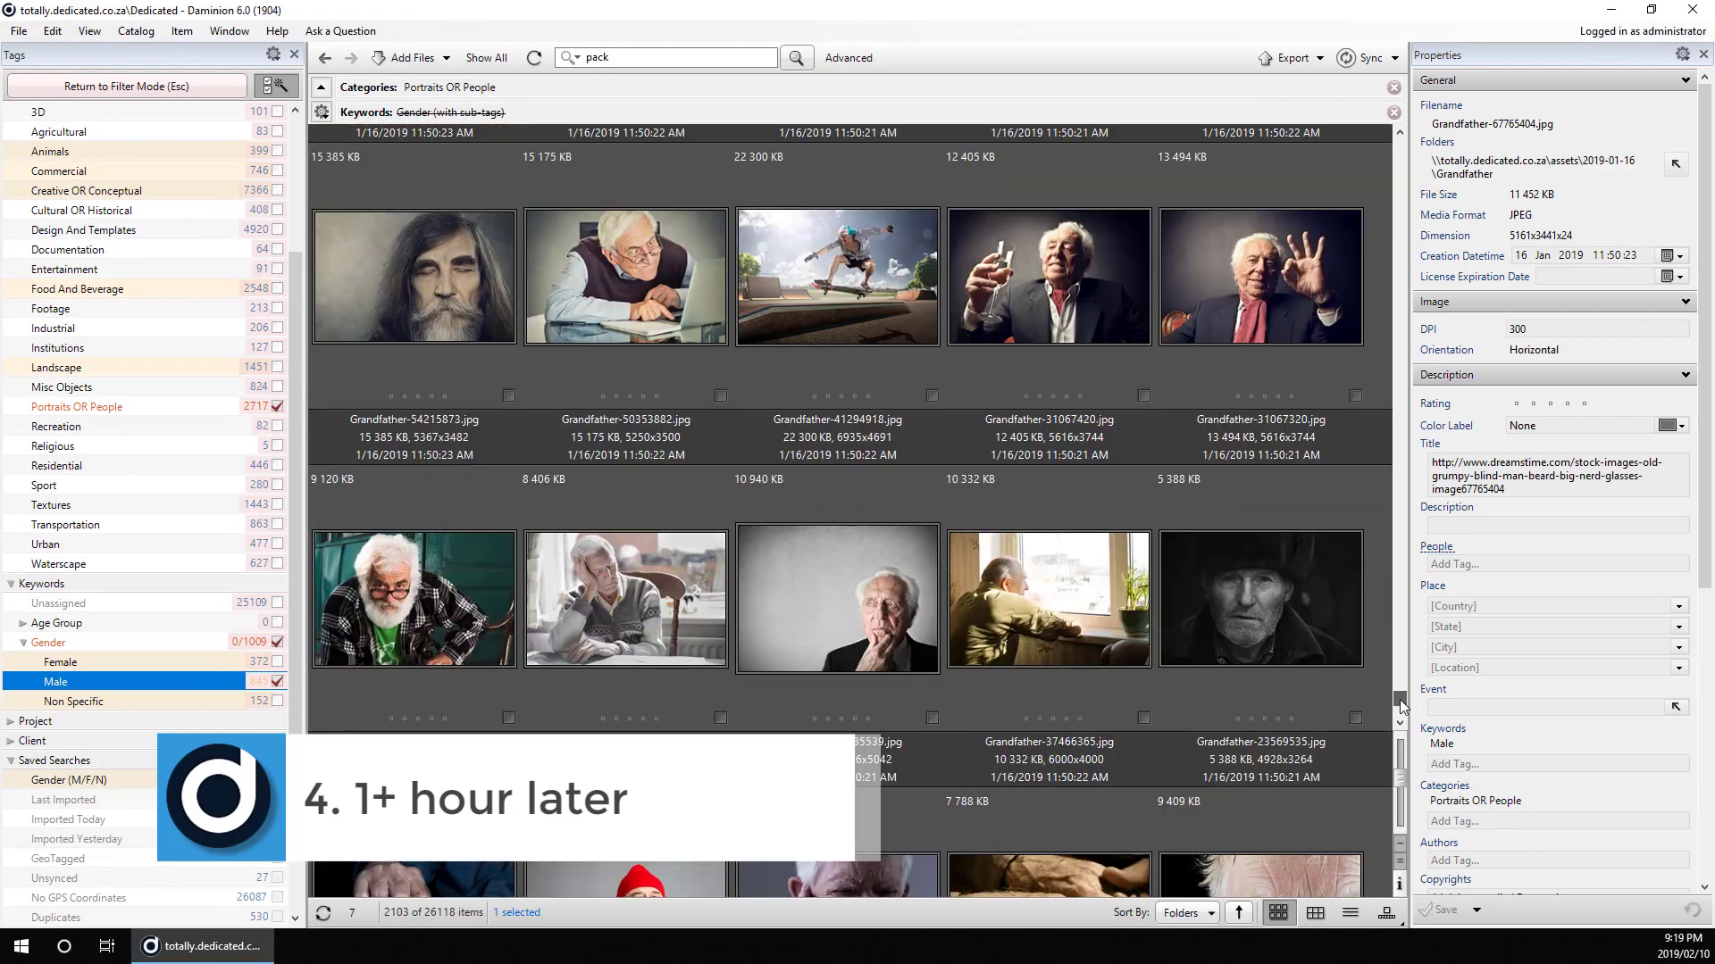
pyautogui.scroll(-2, 1401, 699)
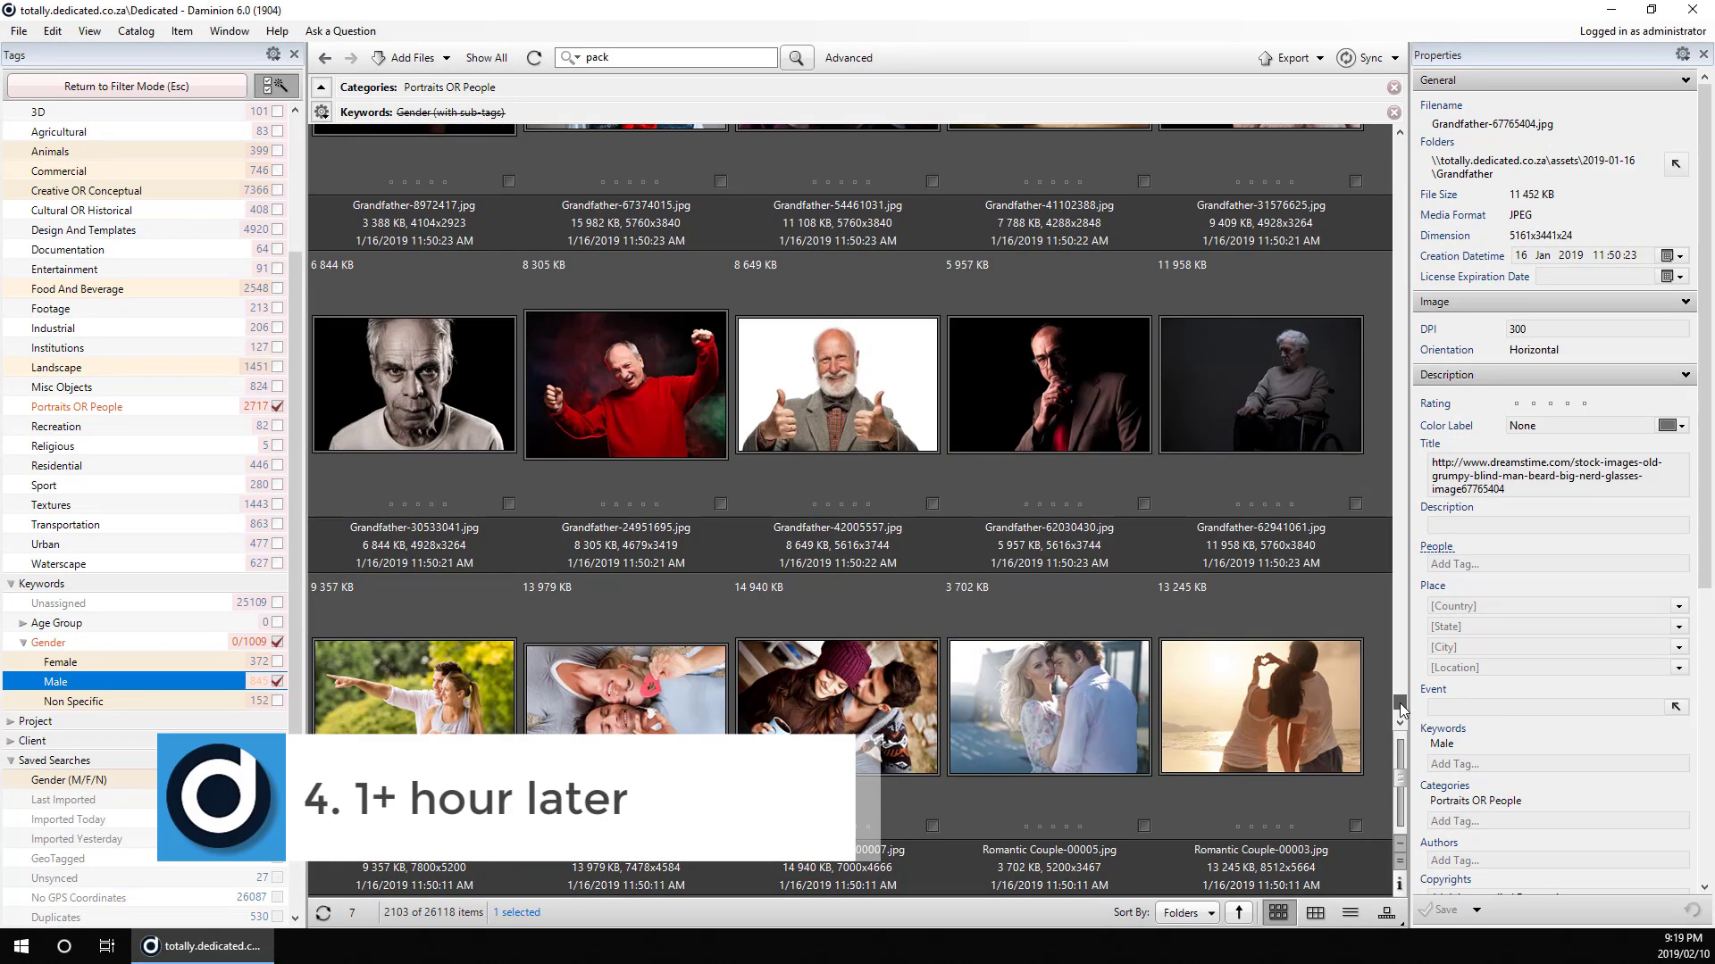
pyautogui.click(1236, 373)
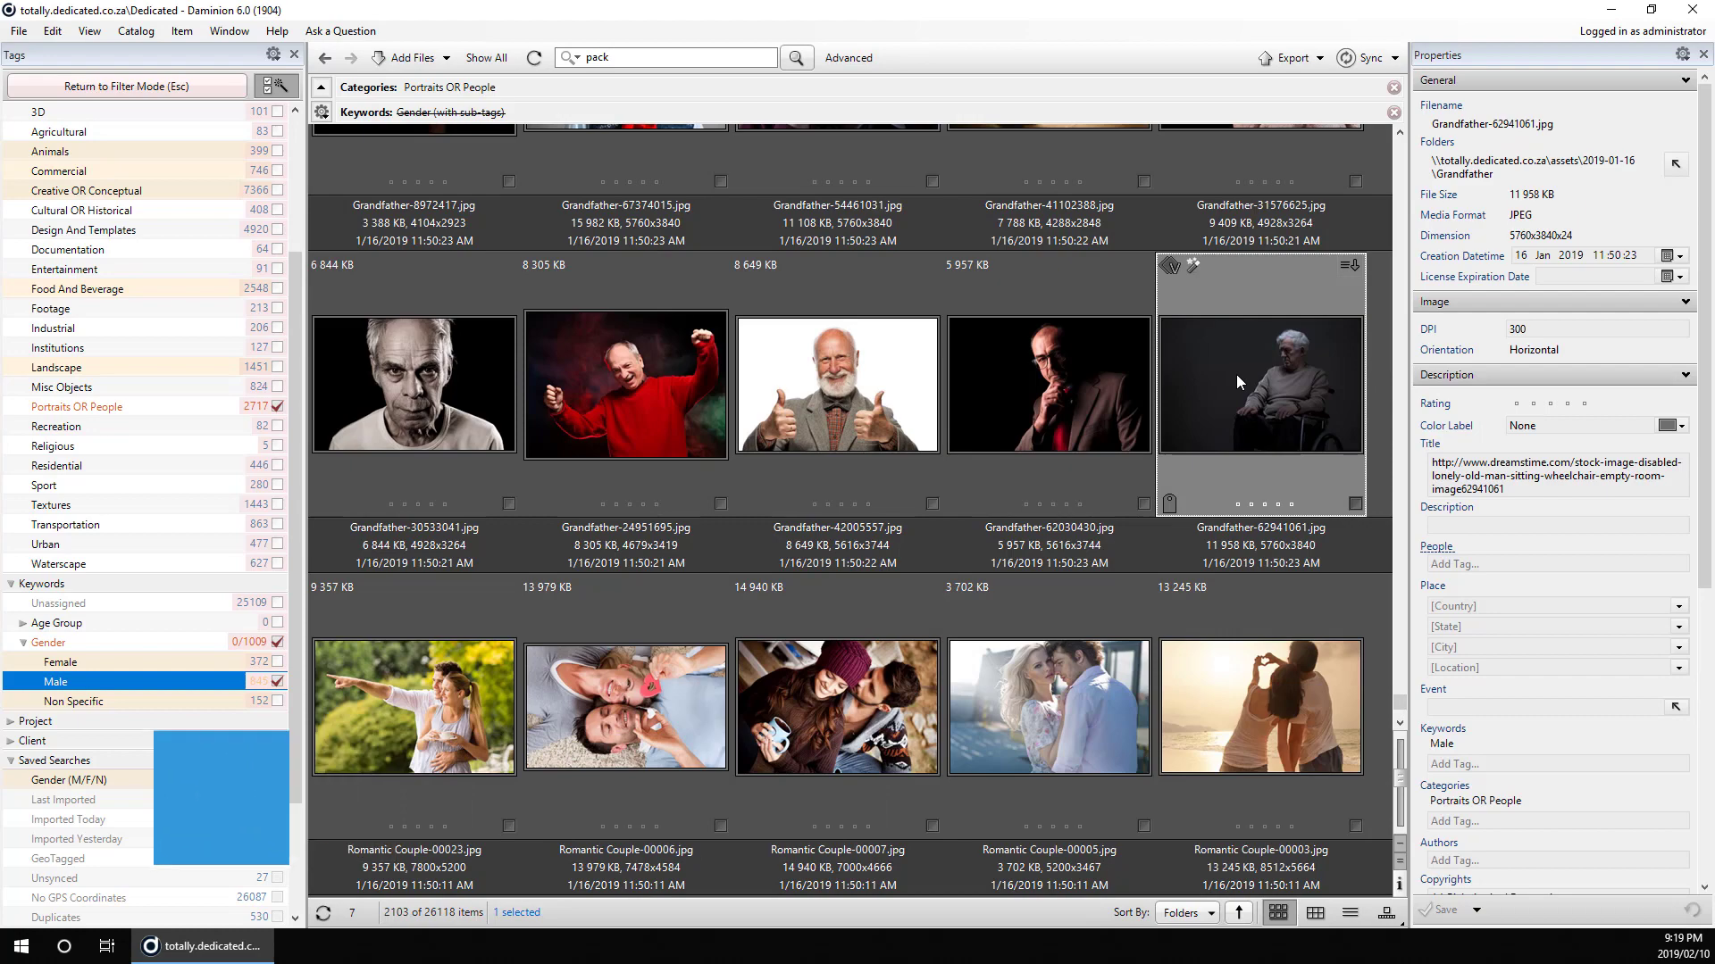
pyautogui.click(473, 670)
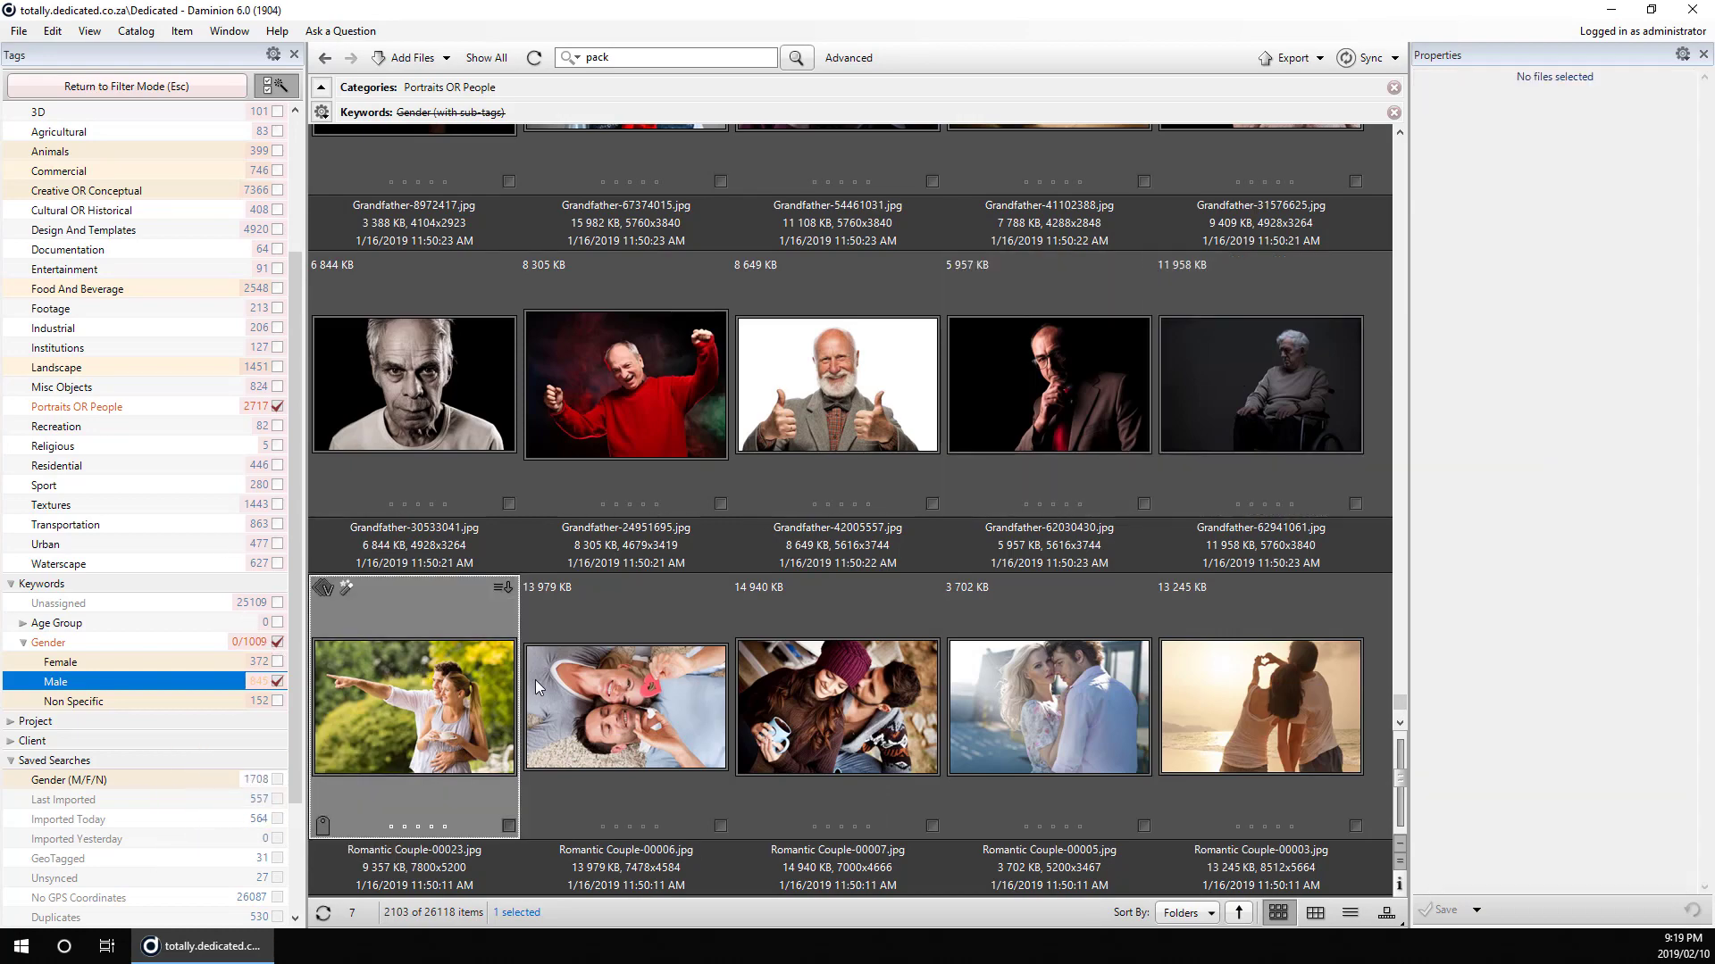
pyautogui.scroll(-1, 893, 694)
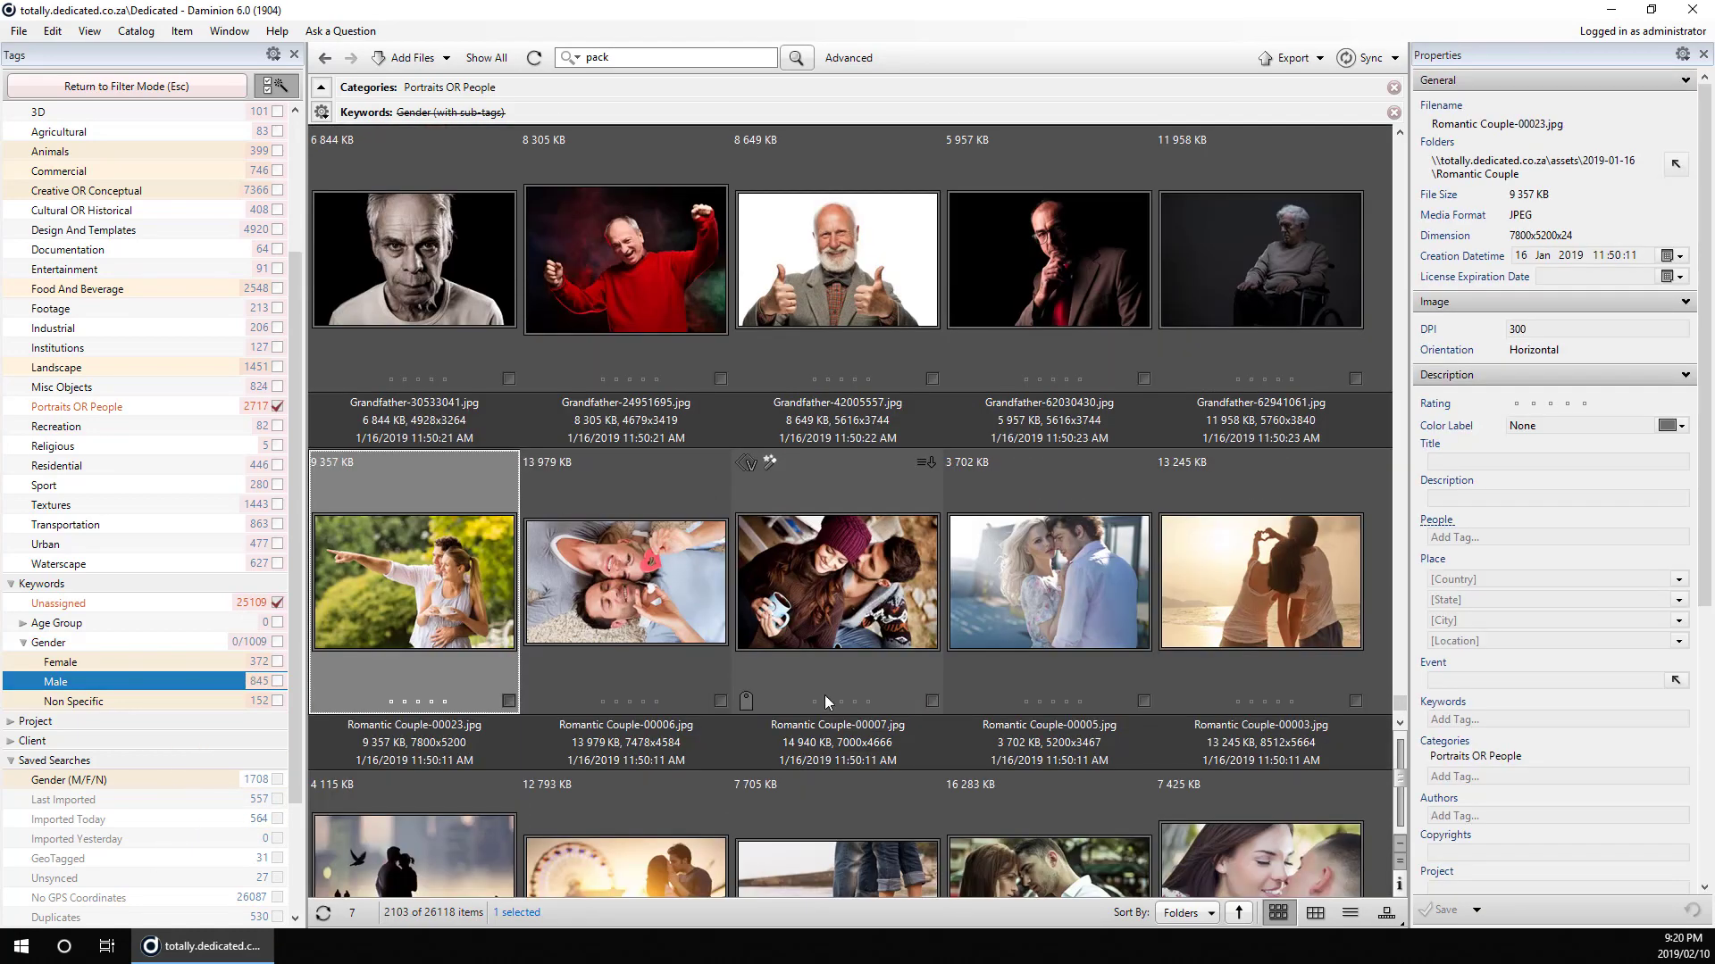
pyautogui.scroll(1, 803, 697)
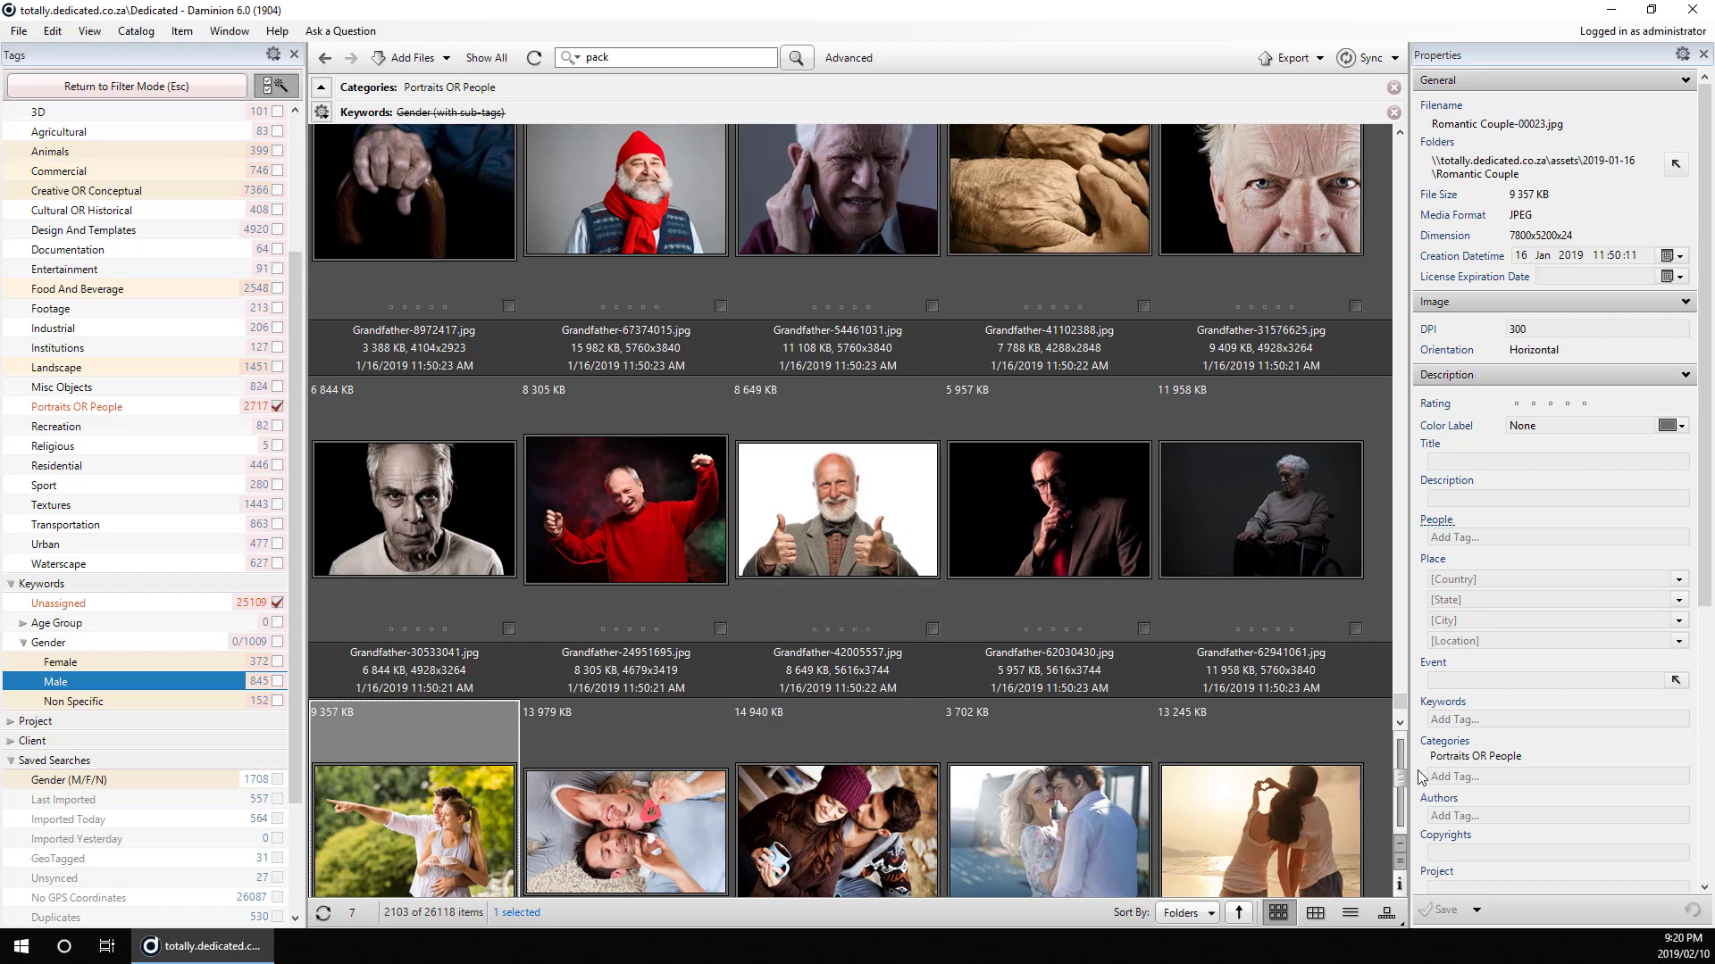
pyautogui.click(1402, 725)
pyautogui.click(1402, 725)
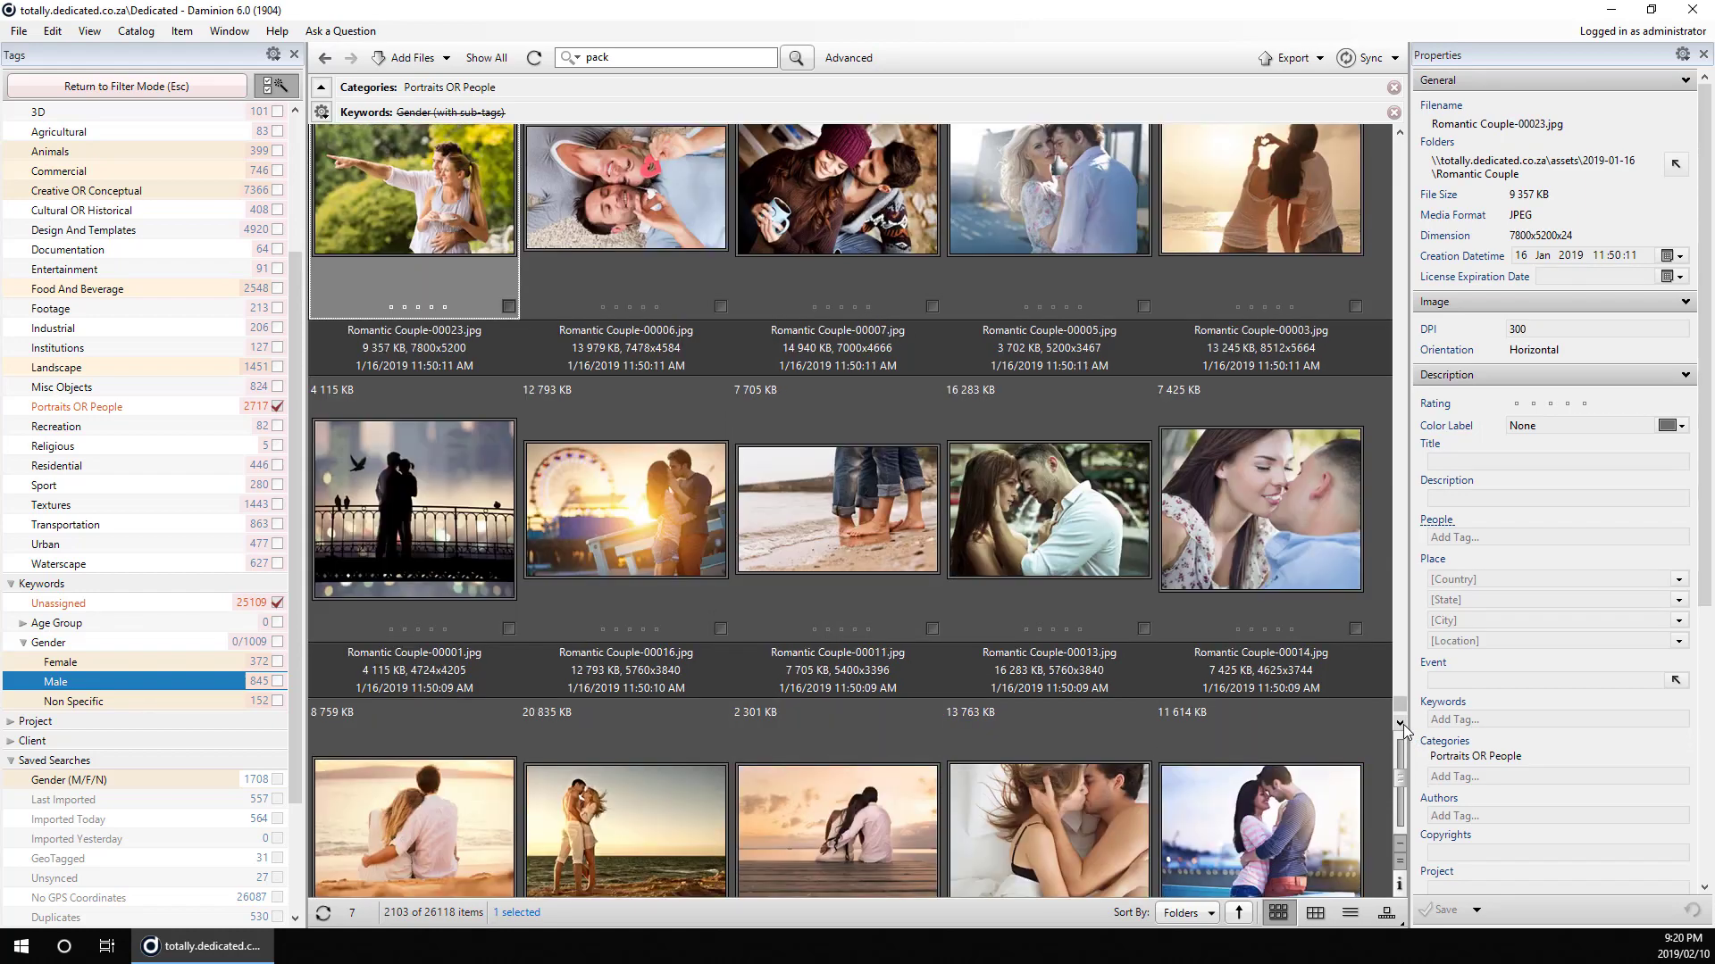
pyautogui.click(1402, 725)
pyautogui.click(1402, 725)
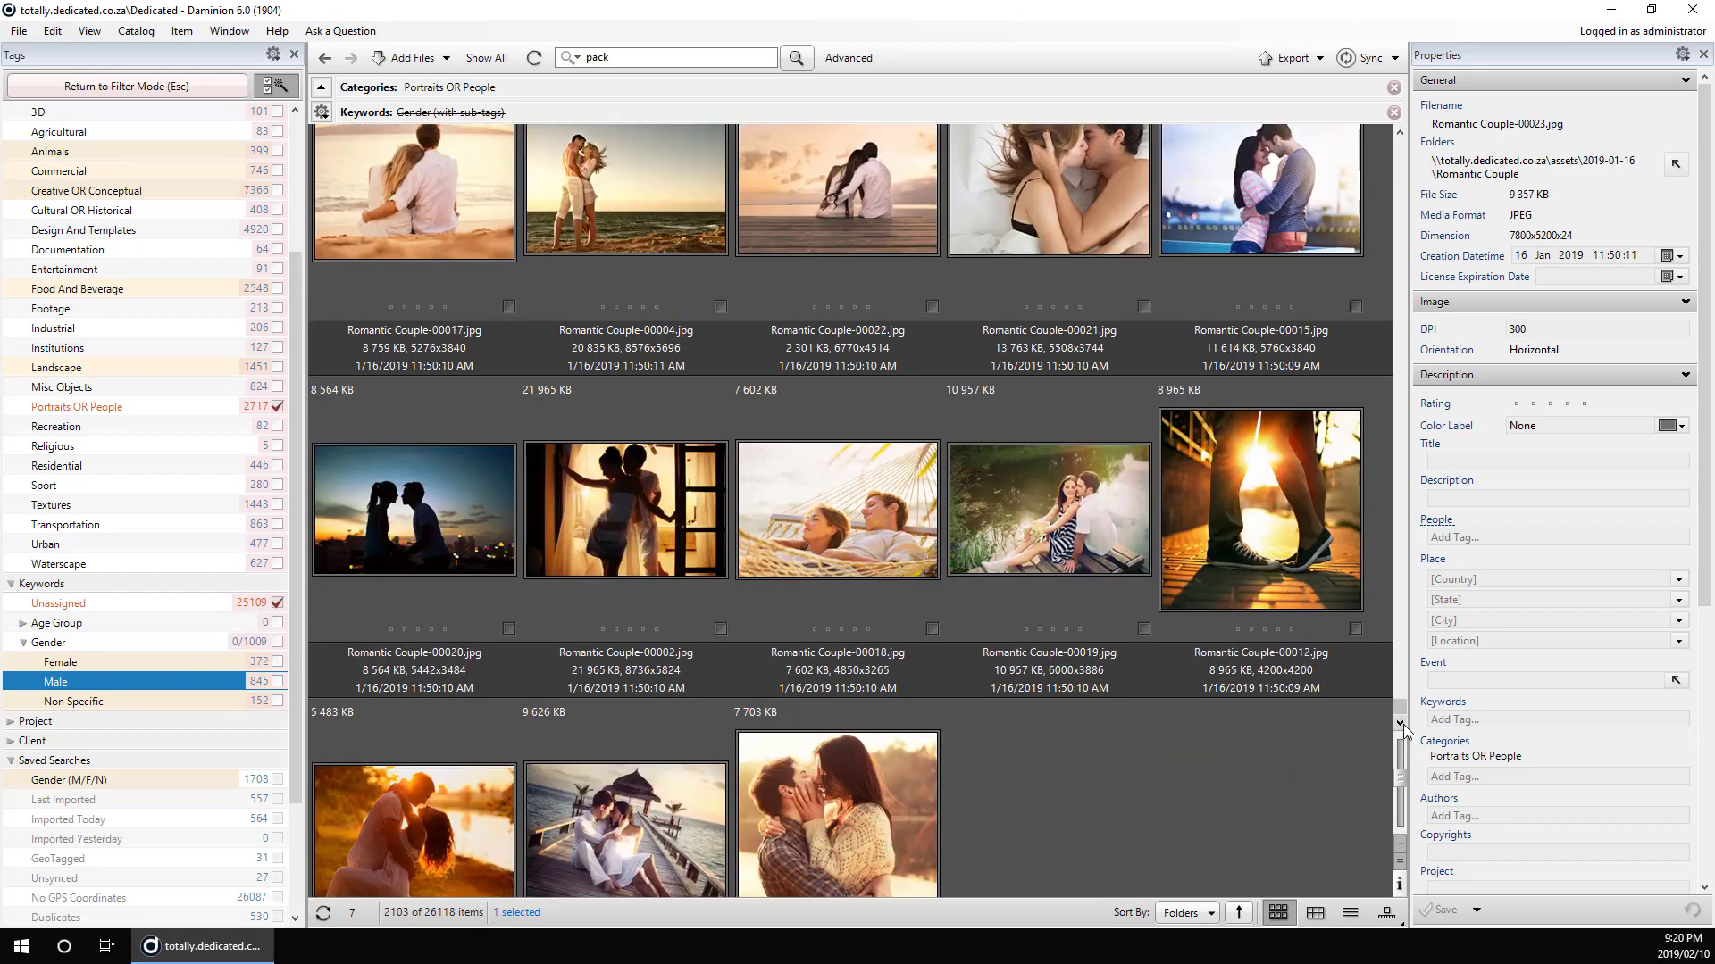
pyautogui.click(1402, 725)
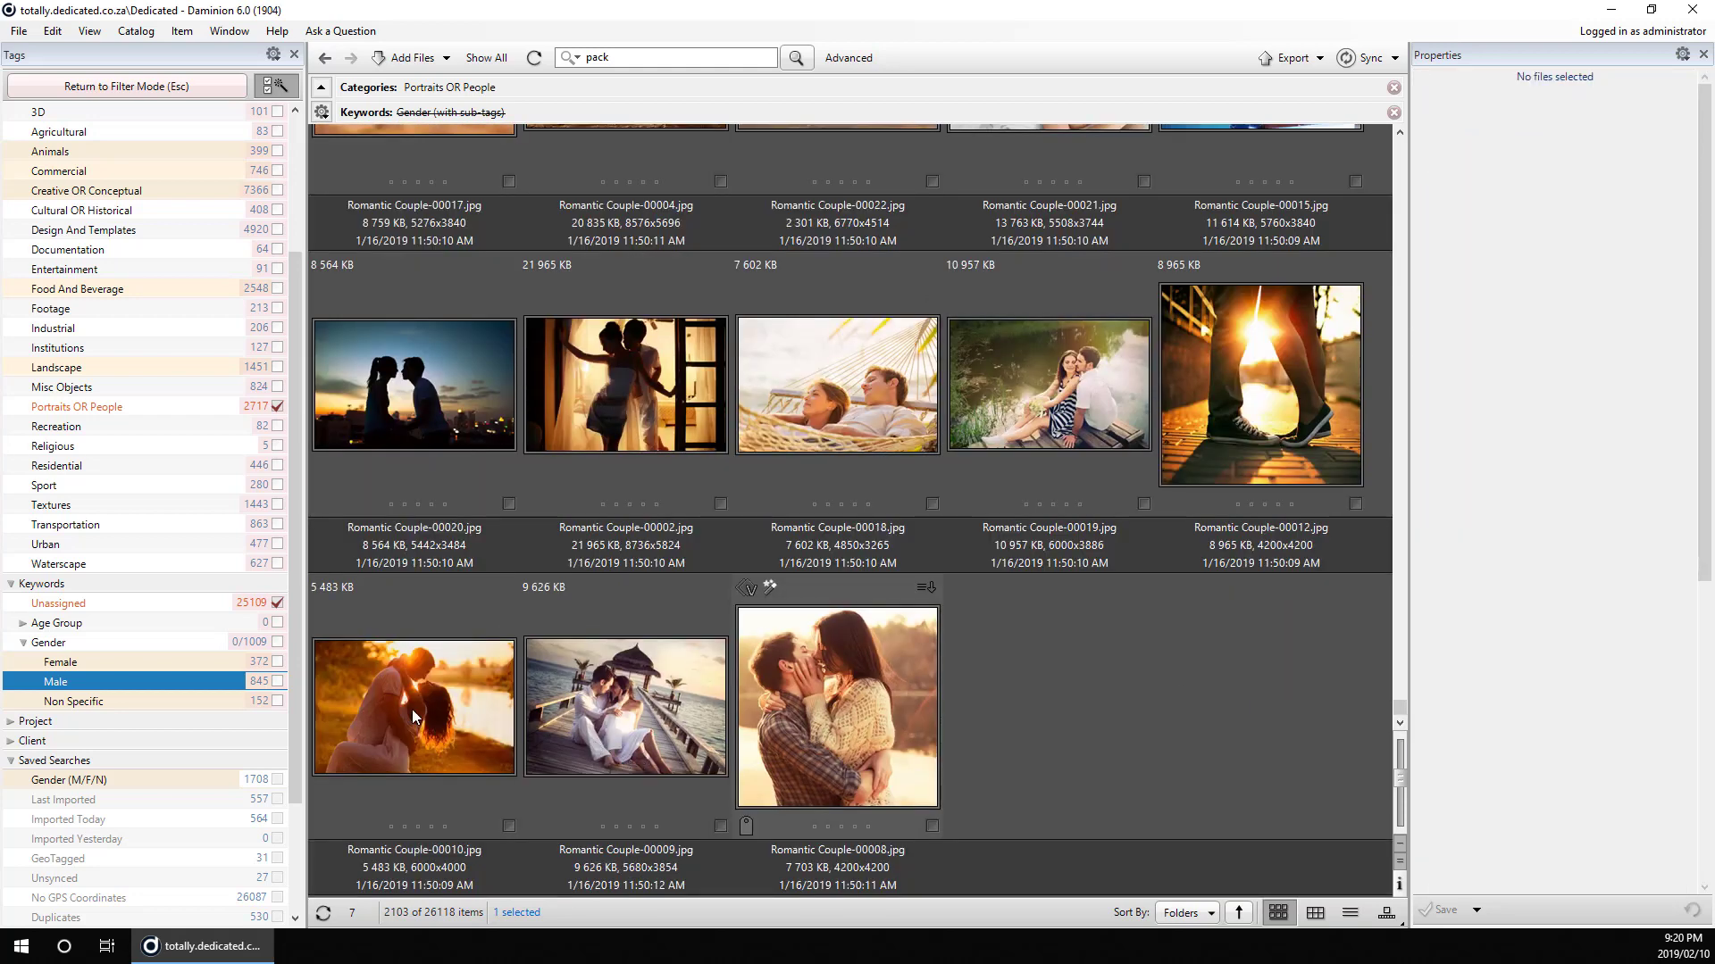
pyautogui.hotkey('ctrl', 'a')
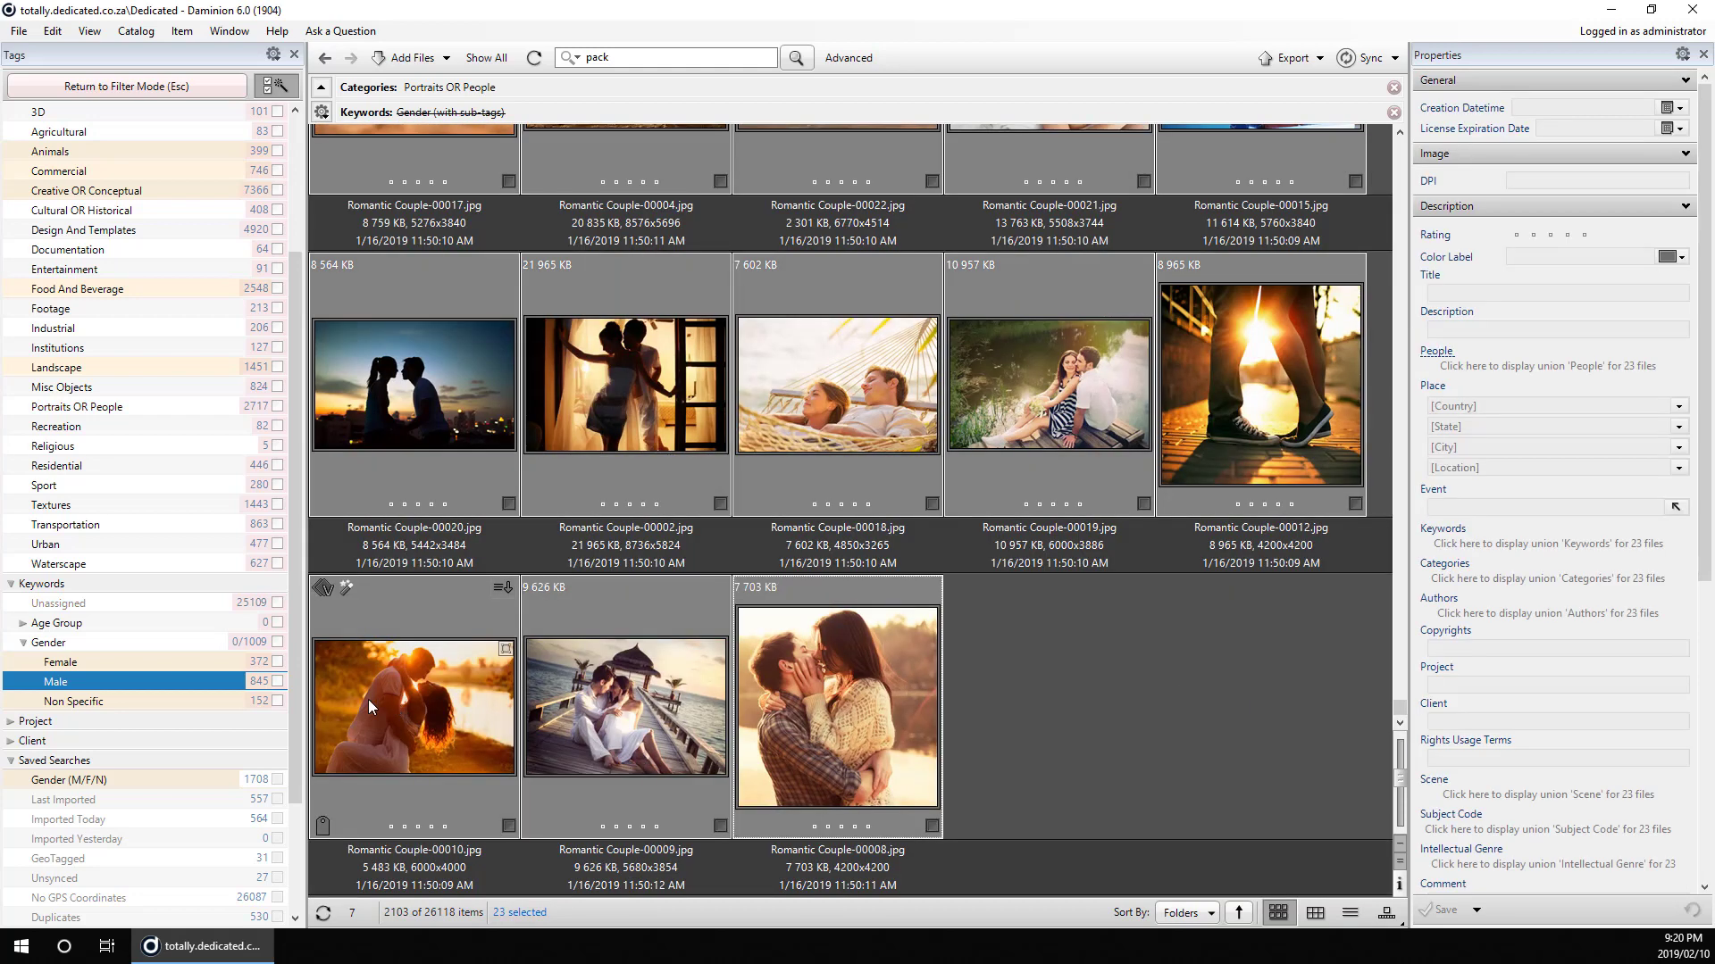
pyautogui.click(277, 662)
pyautogui.click(276, 683)
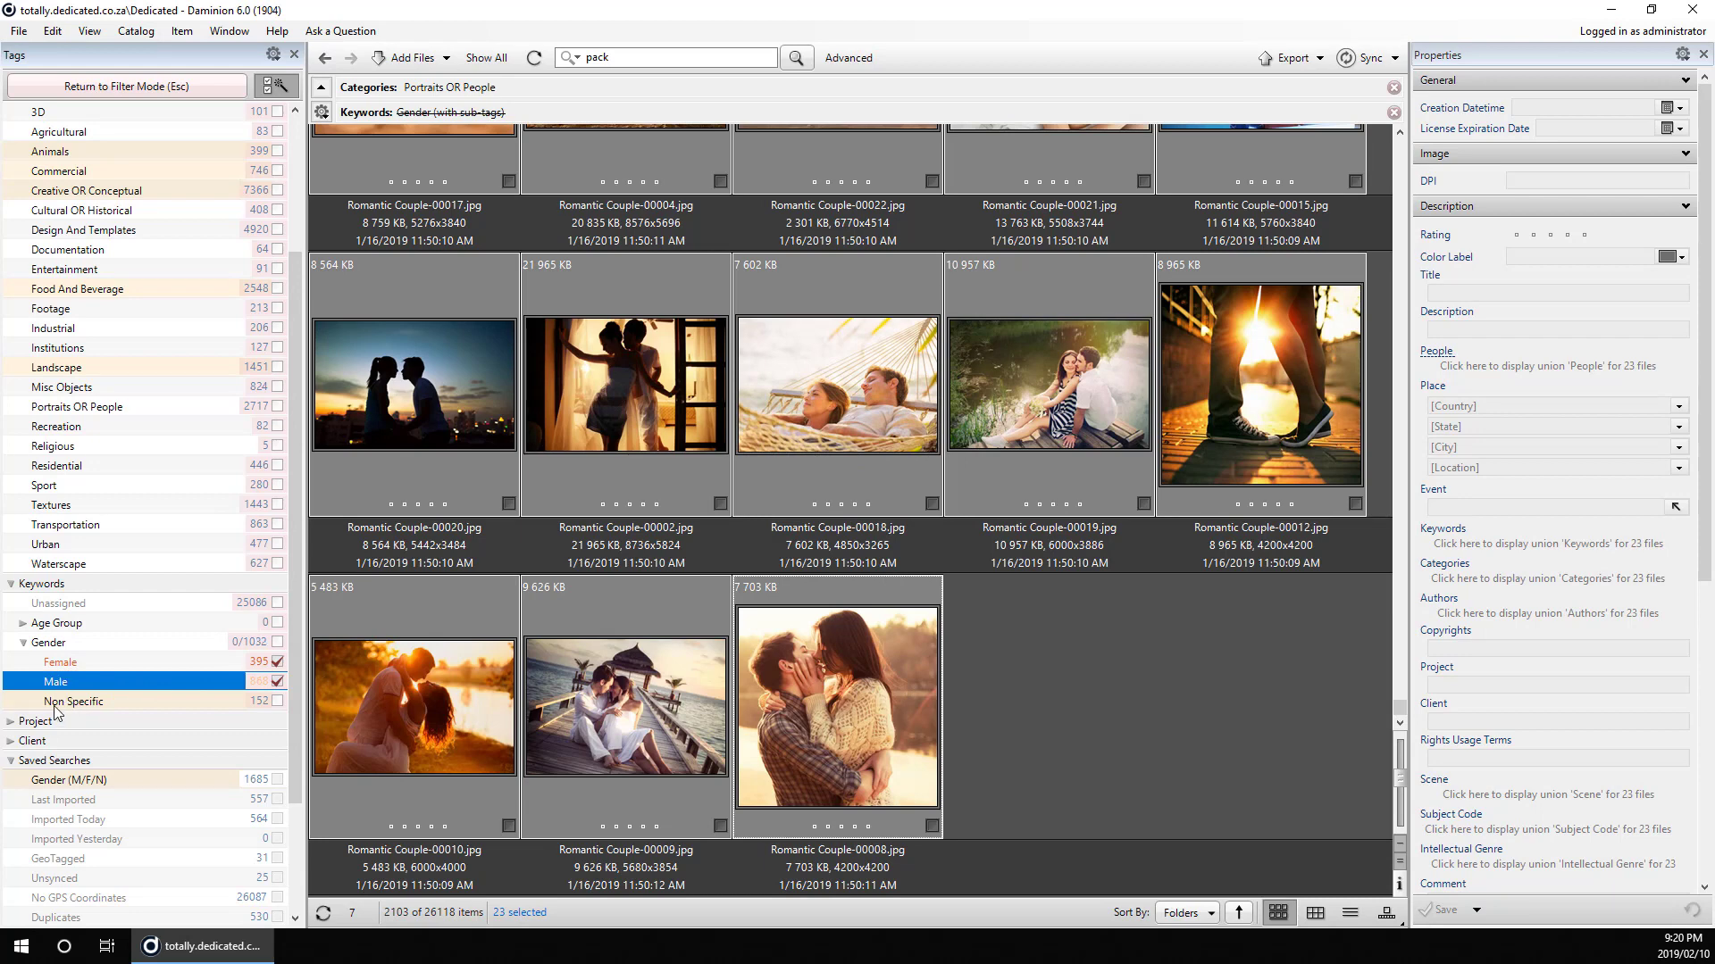
pyautogui.click(535, 60)
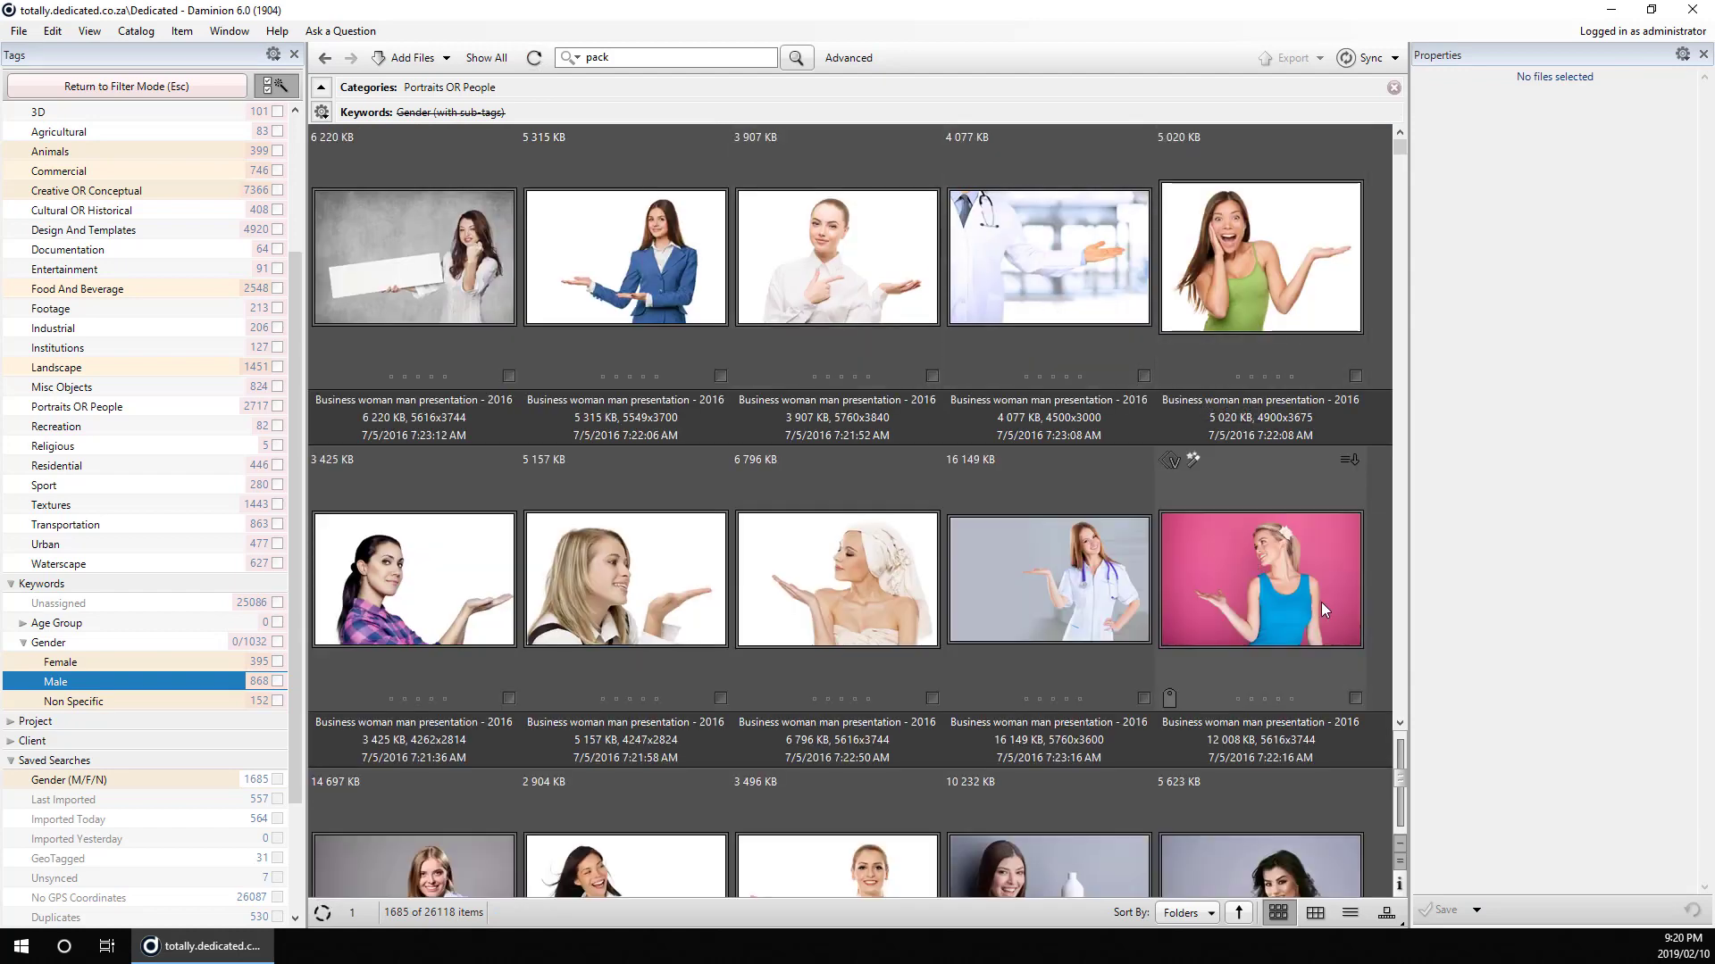
# Look through the remaining untagged people images, from Business woman man presentation to 100 Dancing People, for any that show men
pyautogui.click(1399, 724)
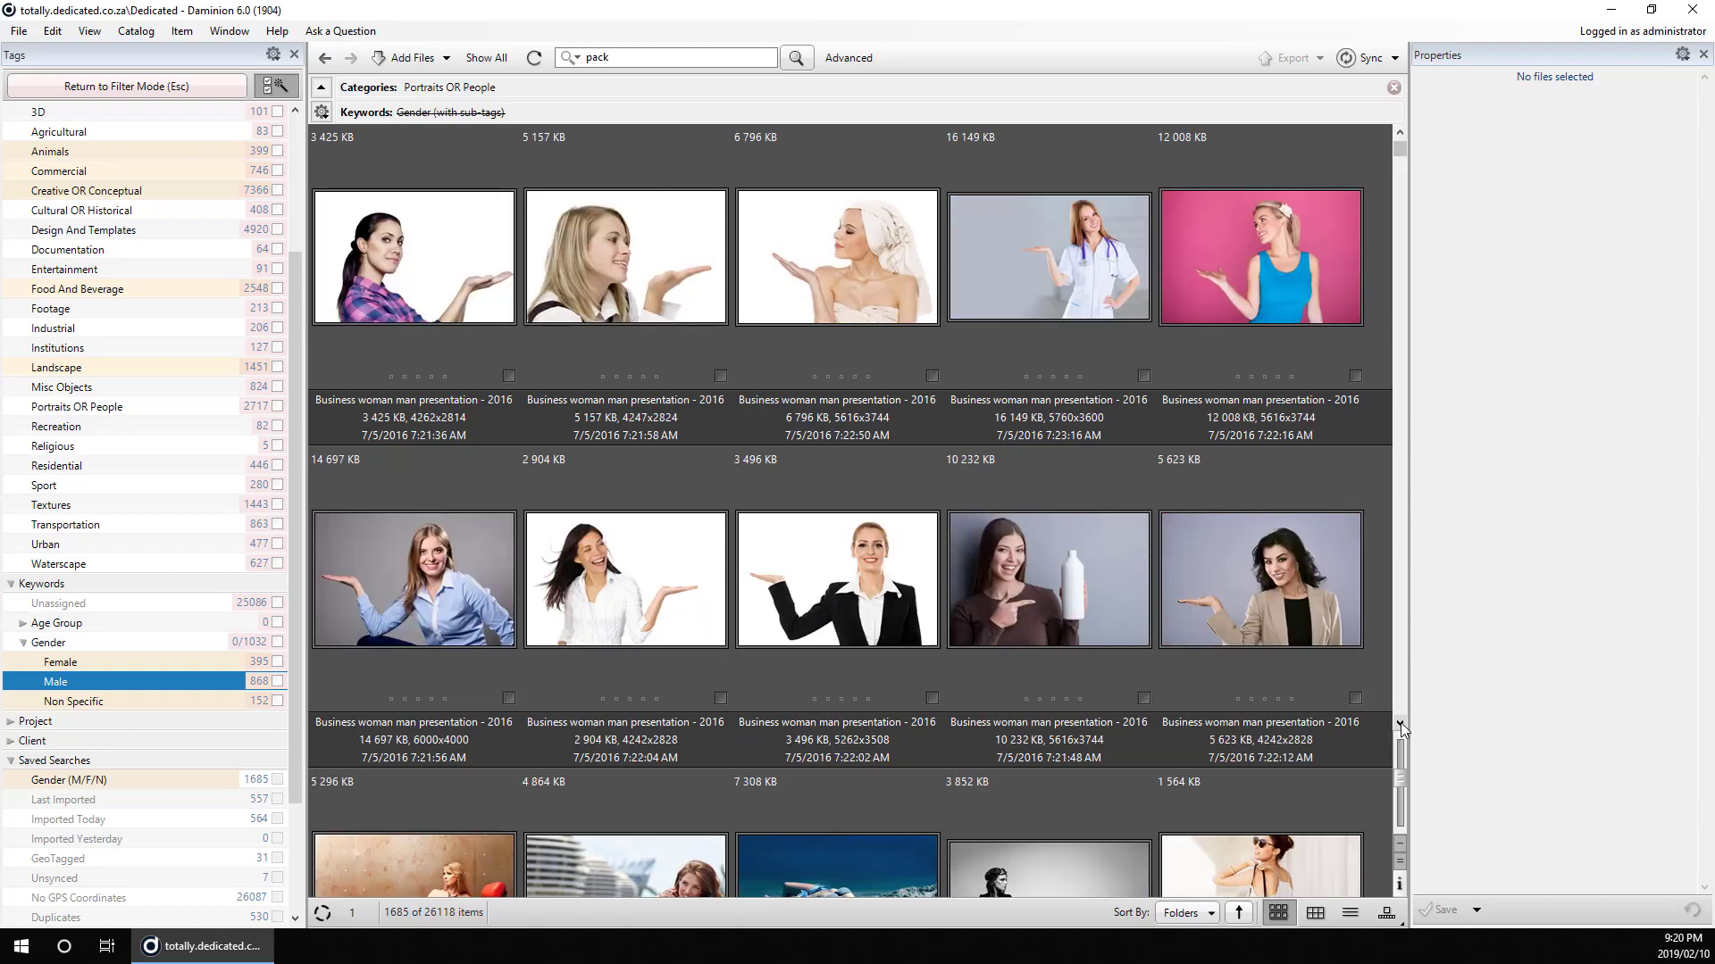
pyautogui.click(1399, 724)
pyautogui.click(1399, 722)
pyautogui.click(1400, 723)
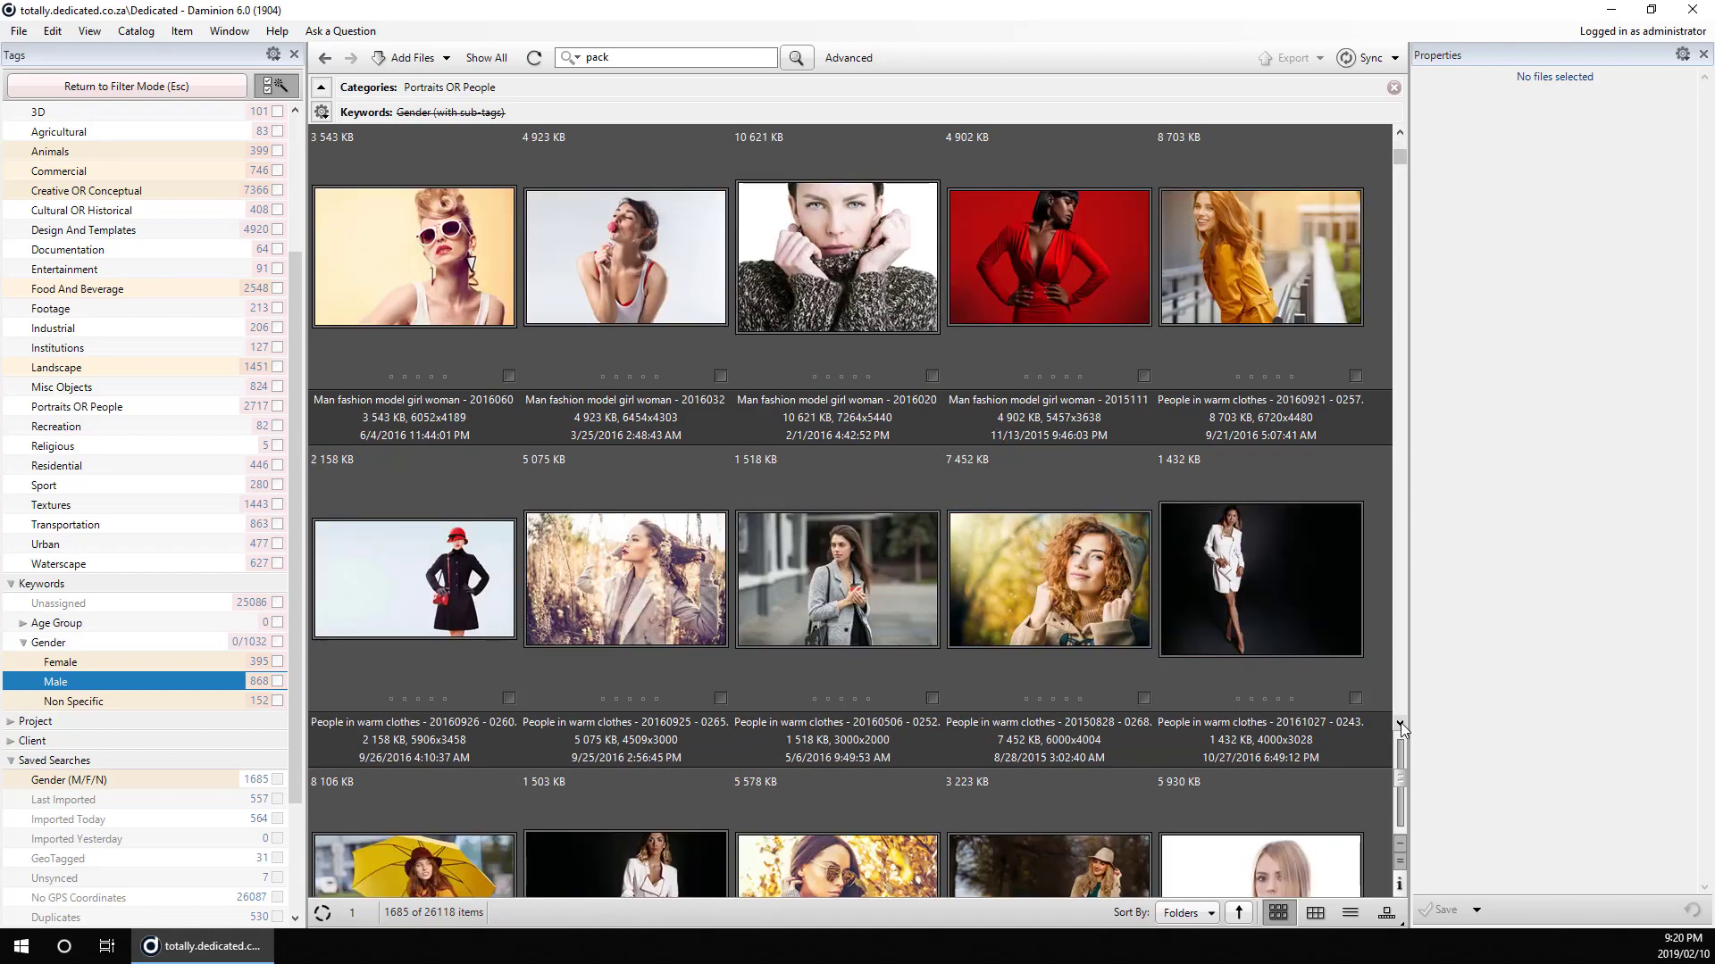
pyautogui.click(1399, 722)
pyautogui.click(1400, 723)
pyautogui.click(1400, 722)
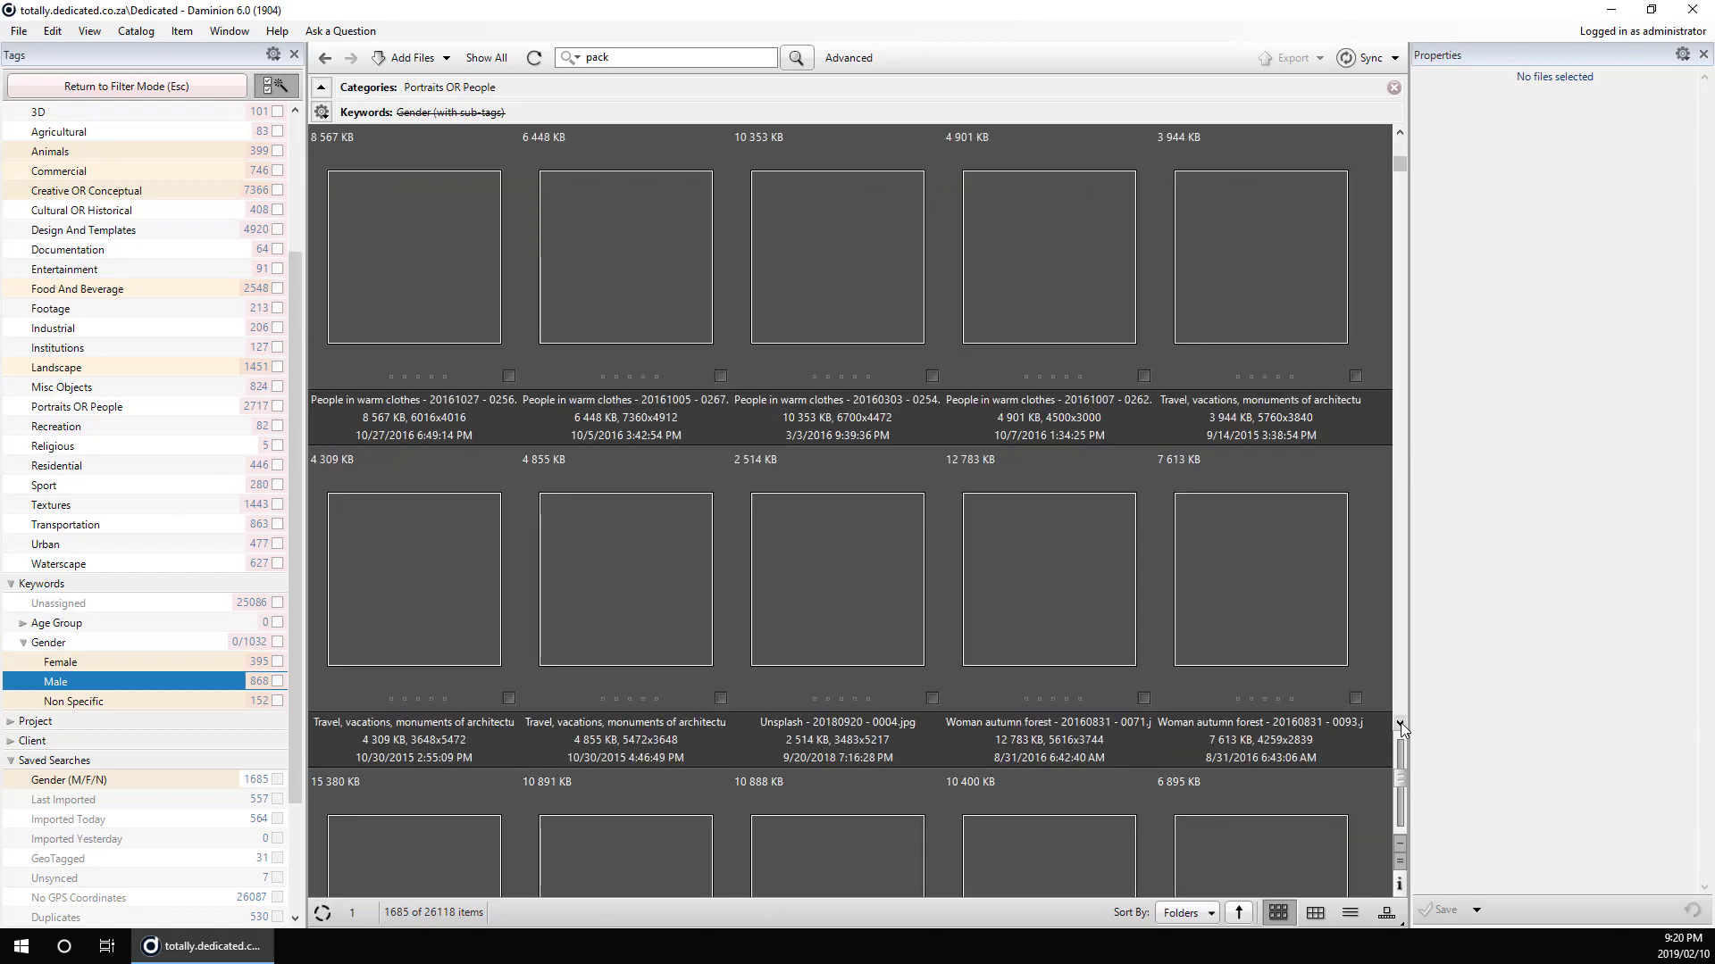
pyautogui.click(1399, 722)
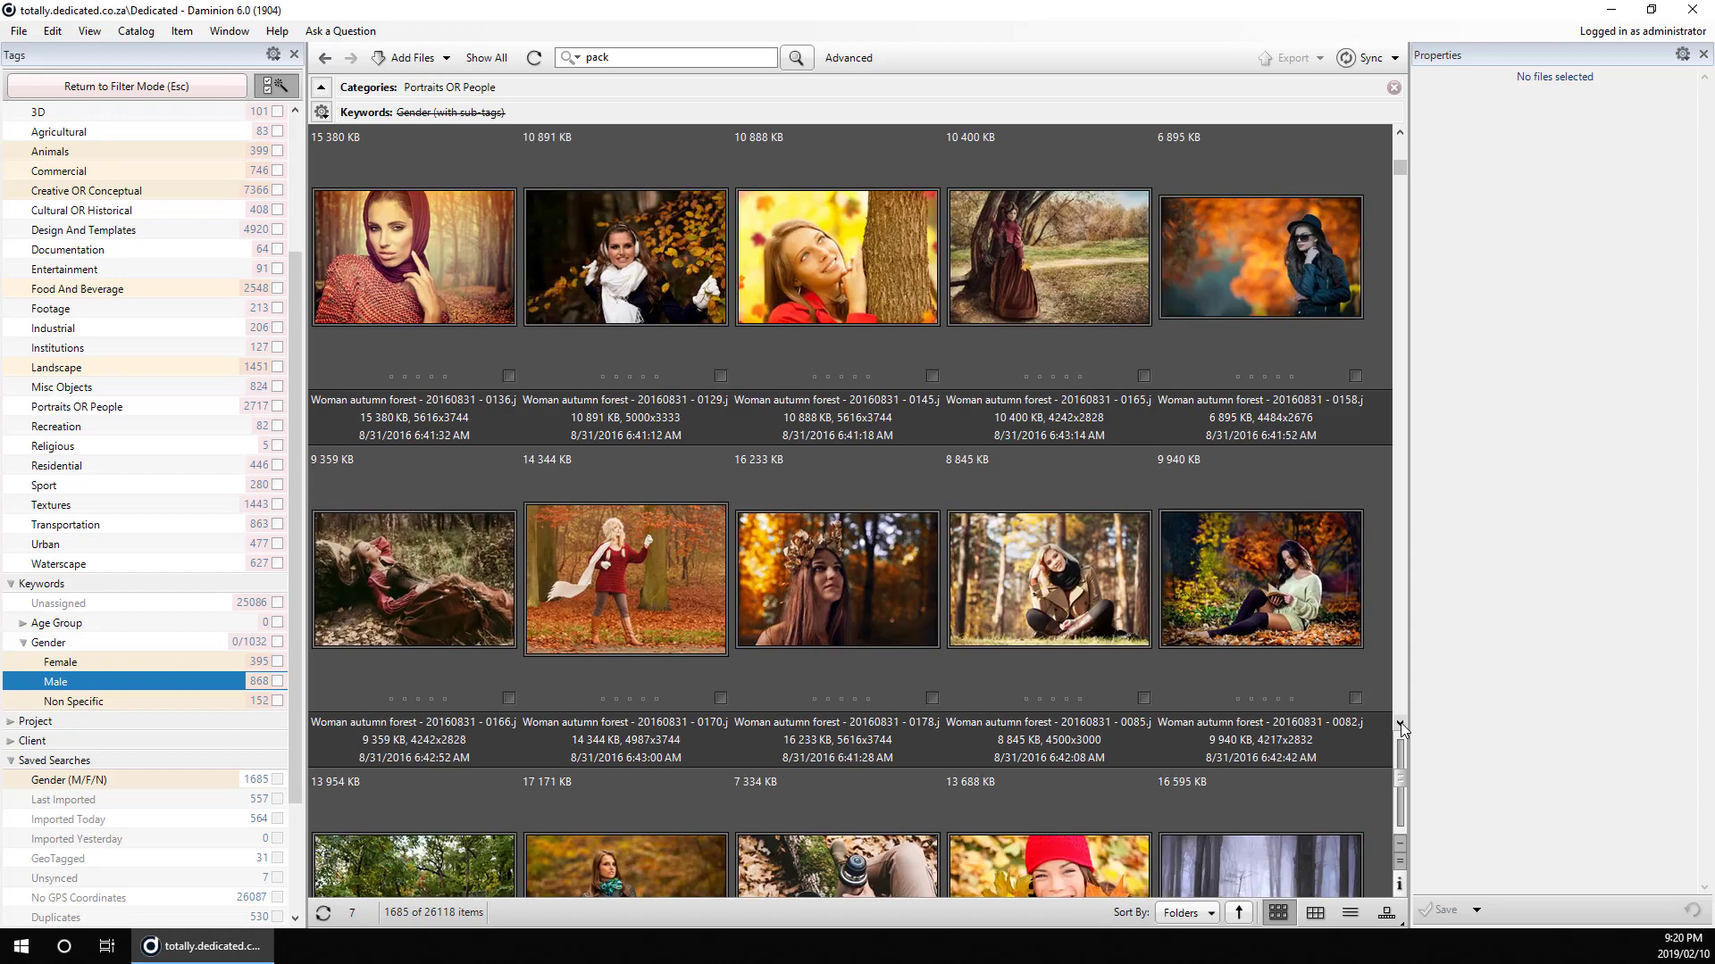
pyautogui.click(1399, 723)
pyautogui.click(1400, 723)
pyautogui.click(1399, 723)
pyautogui.click(1399, 723)
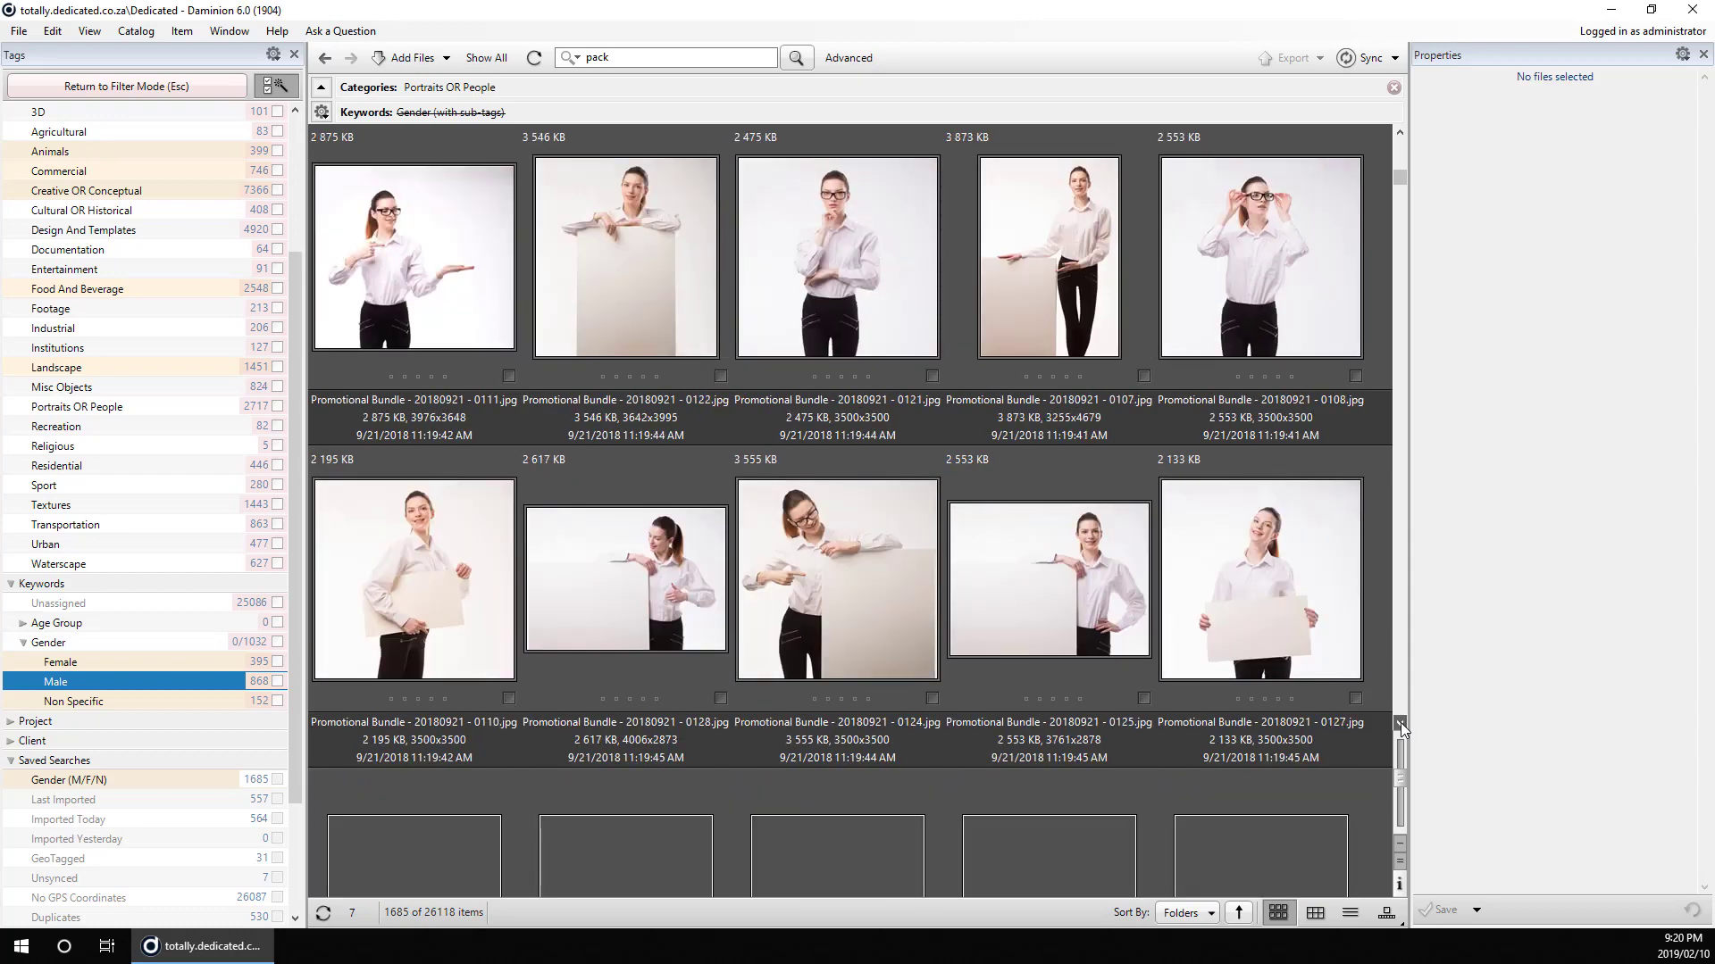
pyautogui.click(1400, 722)
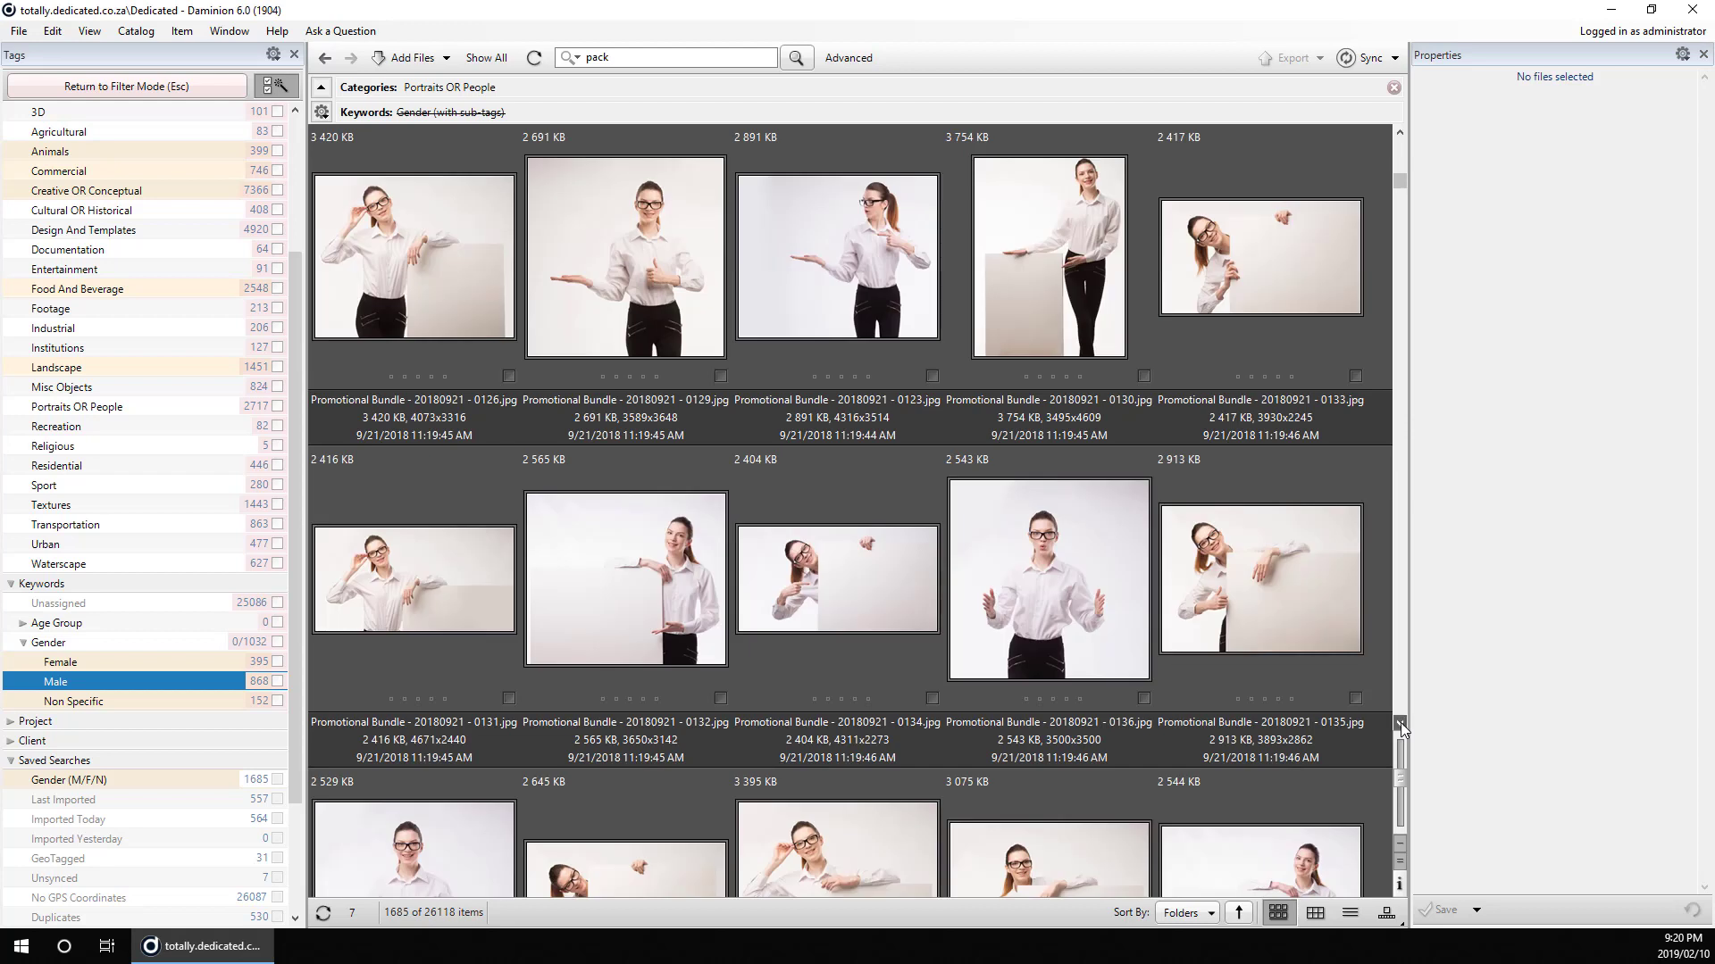
pyautogui.click(1401, 723)
pyautogui.click(1400, 723)
pyautogui.click(1400, 723)
pyautogui.click(1400, 723)
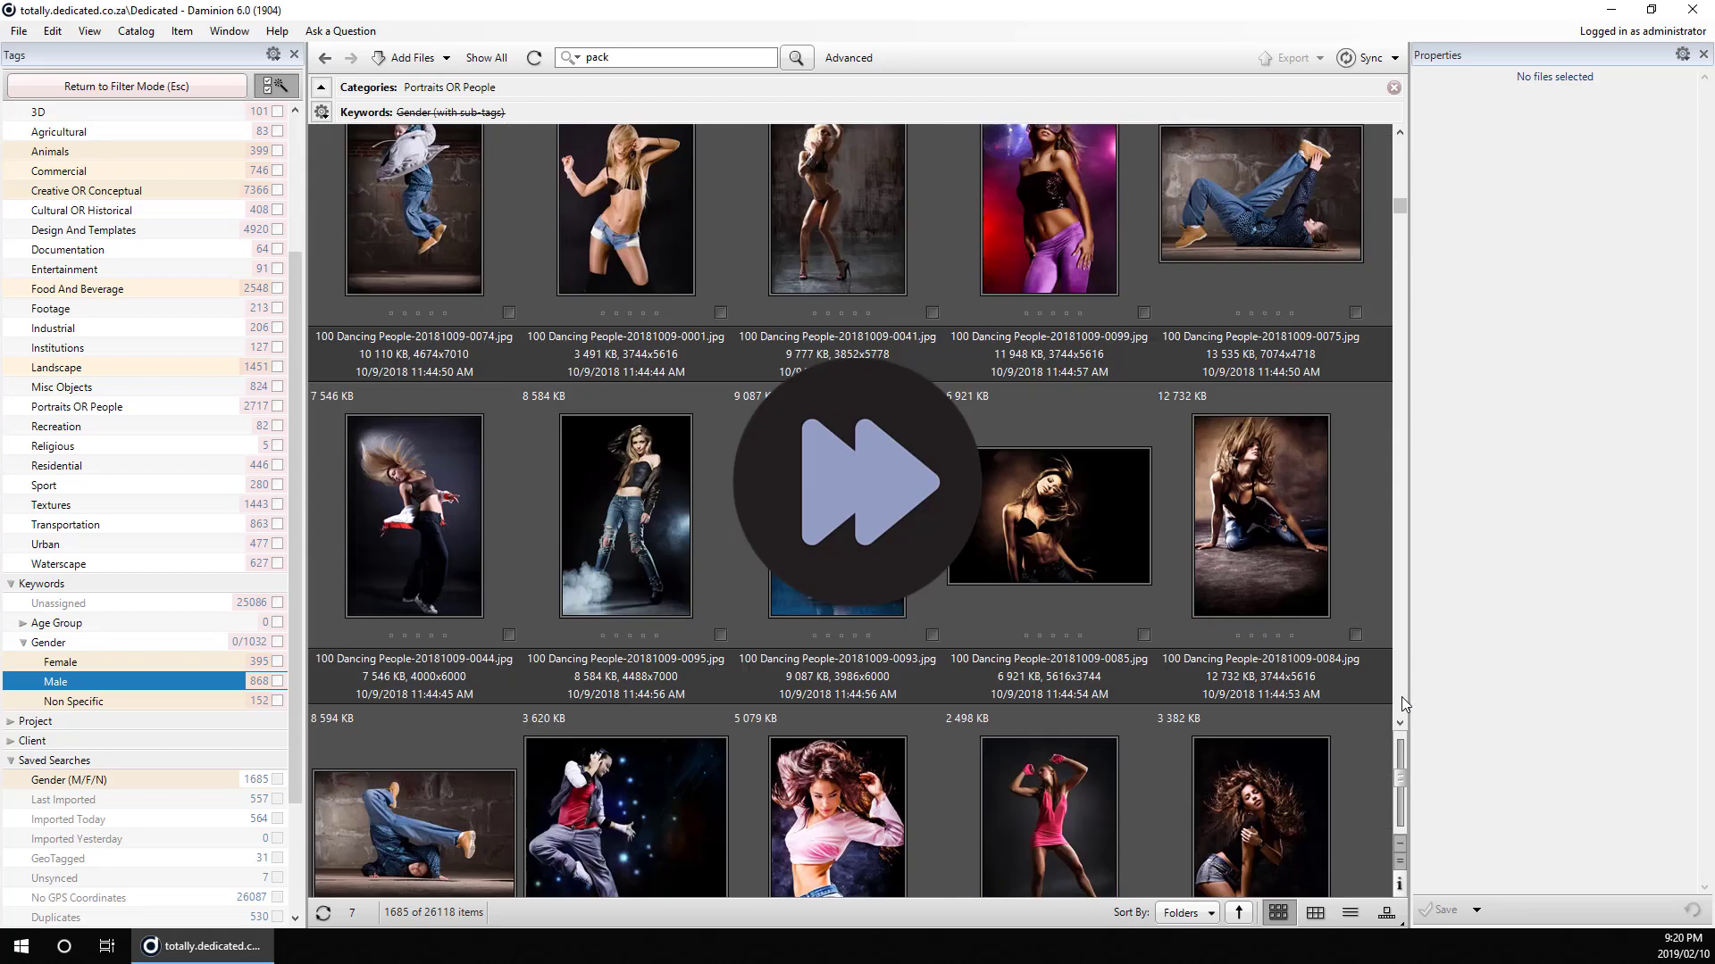
pyautogui.doubleClick(1260, 515)
pyautogui.click(1673, 11)
# Assign both the Female and Male keywords to the family image At Home-20120104-0568.jpg
pyautogui.scroll(-5, 1032, 456)
pyautogui.click(1043, 583)
pyautogui.press('Down')
pyautogui.press('Down')
pyautogui.press('Down')
pyautogui.press('Down')
pyautogui.press('Down')
pyautogui.scroll(-2, 1043, 584)
pyautogui.click(1260, 259)
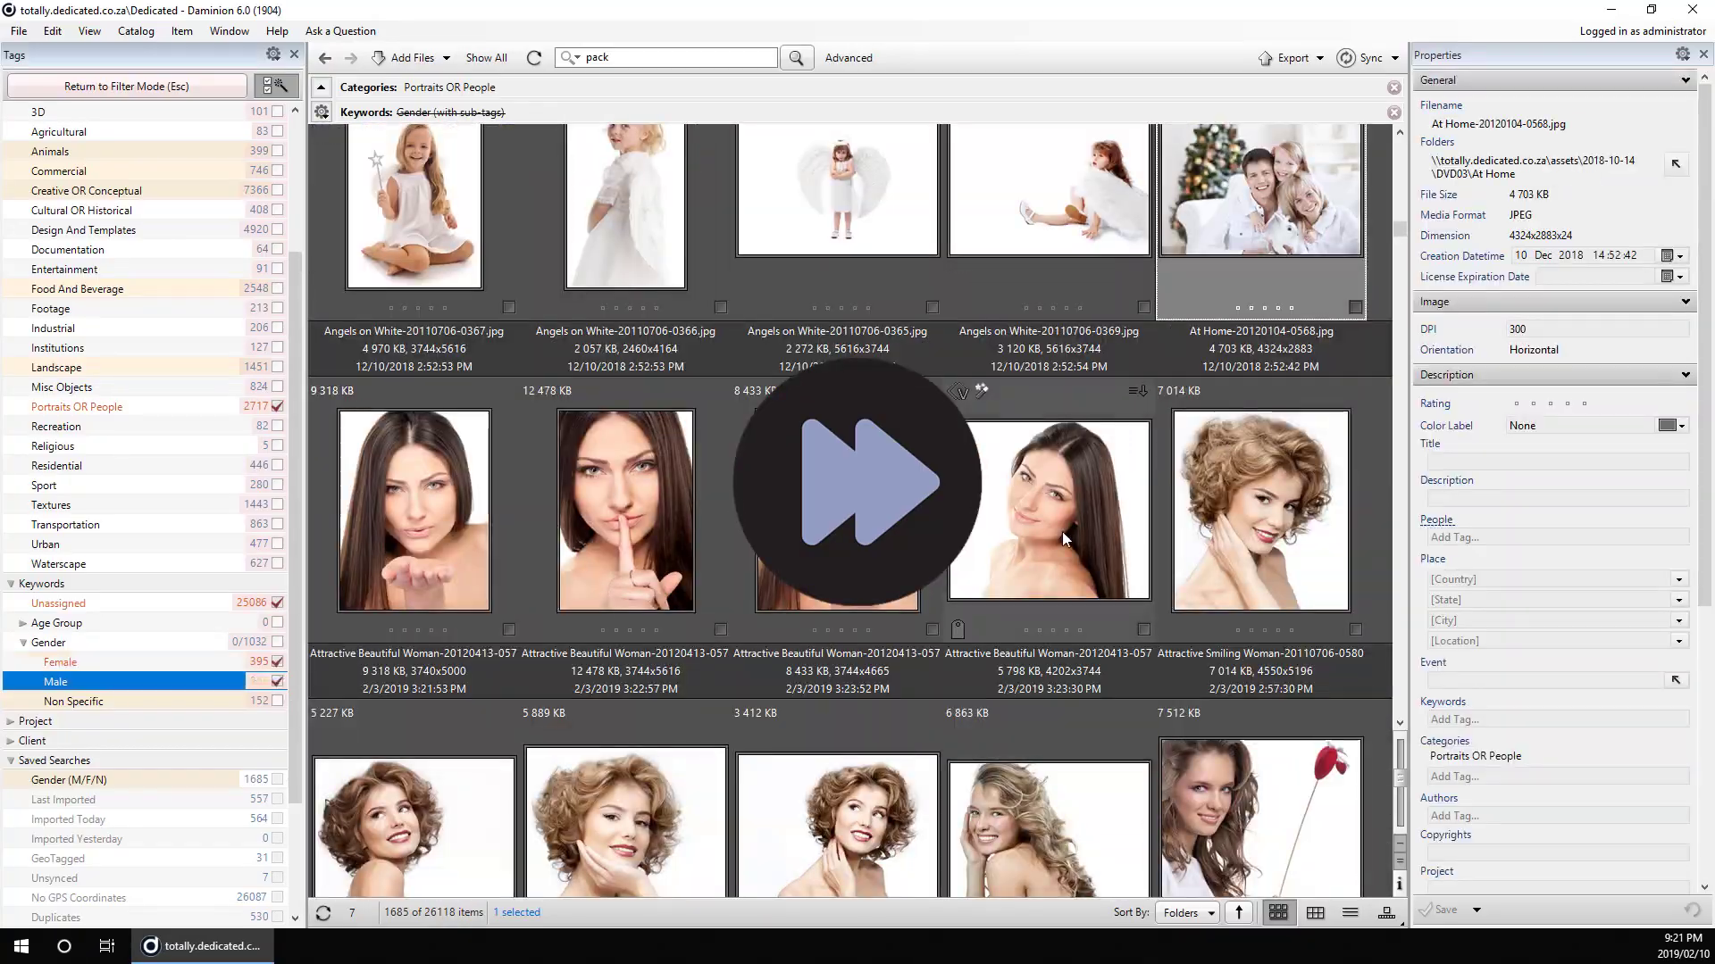
pyautogui.click(276, 662)
pyautogui.click(277, 682)
# Assign both the Female and Male keywords to the image Call Center-20120105-1383.jpg
pyautogui.click(1400, 721)
pyautogui.click(1400, 714)
pyautogui.click(1400, 704)
pyautogui.click(626, 803)
pyautogui.click(277, 662)
pyautogui.click(277, 682)
# Reduce the thumbnails to six per row and check the rest of the untagged people images through to the last one
pyautogui.click(1400, 711)
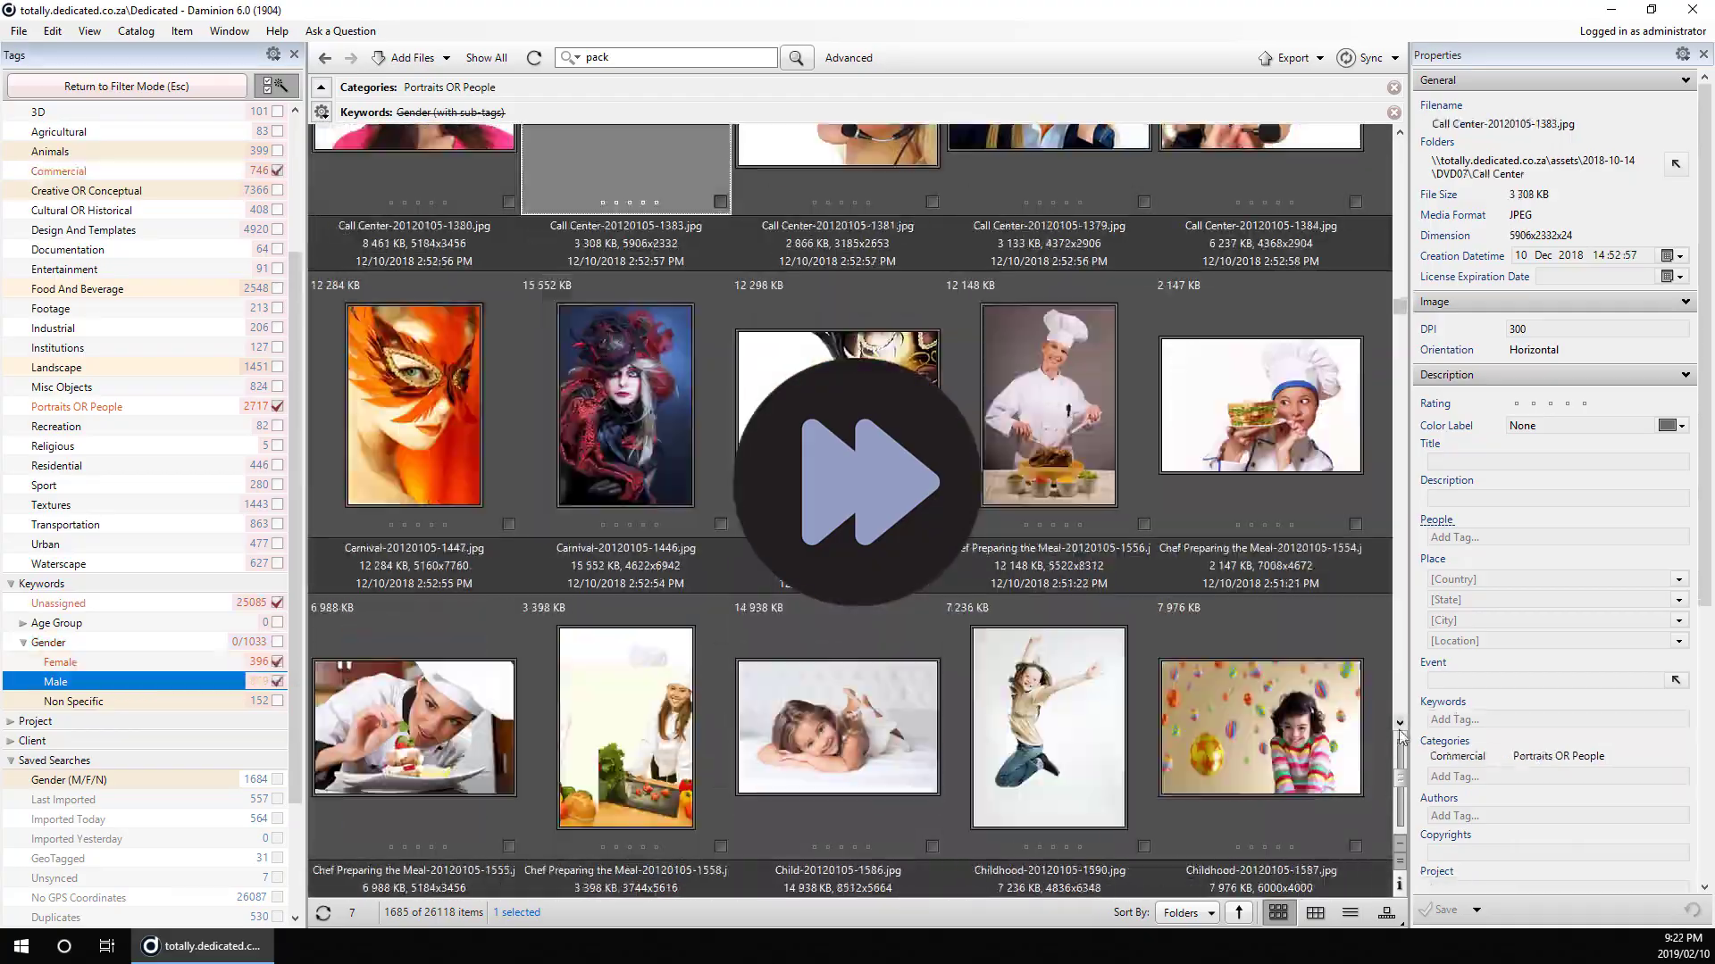
pyautogui.click(1400, 712)
pyautogui.moveTo(1400, 778); pyautogui.dragTo(1400, 769)
pyautogui.click(1400, 714)
pyautogui.click(1401, 724)
pyautogui.click(1400, 675)
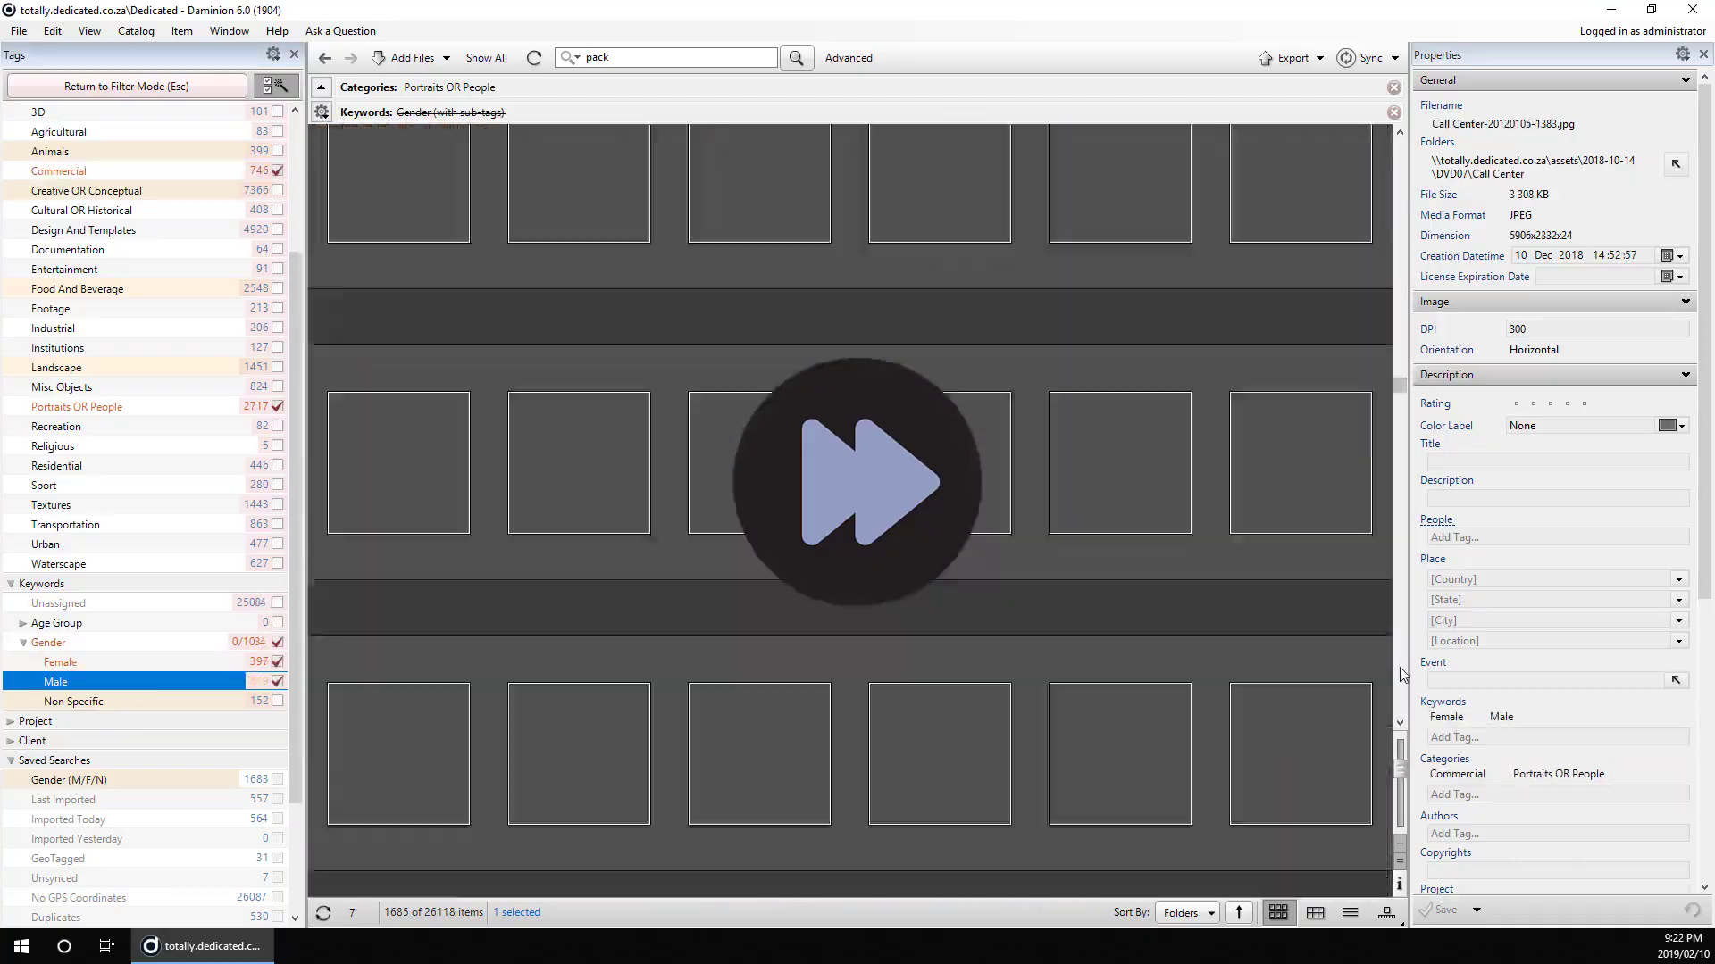
pyautogui.click(1400, 675)
pyautogui.click(1400, 675)
pyautogui.moveTo(1400, 438); pyautogui.dragTo(1402, 710)
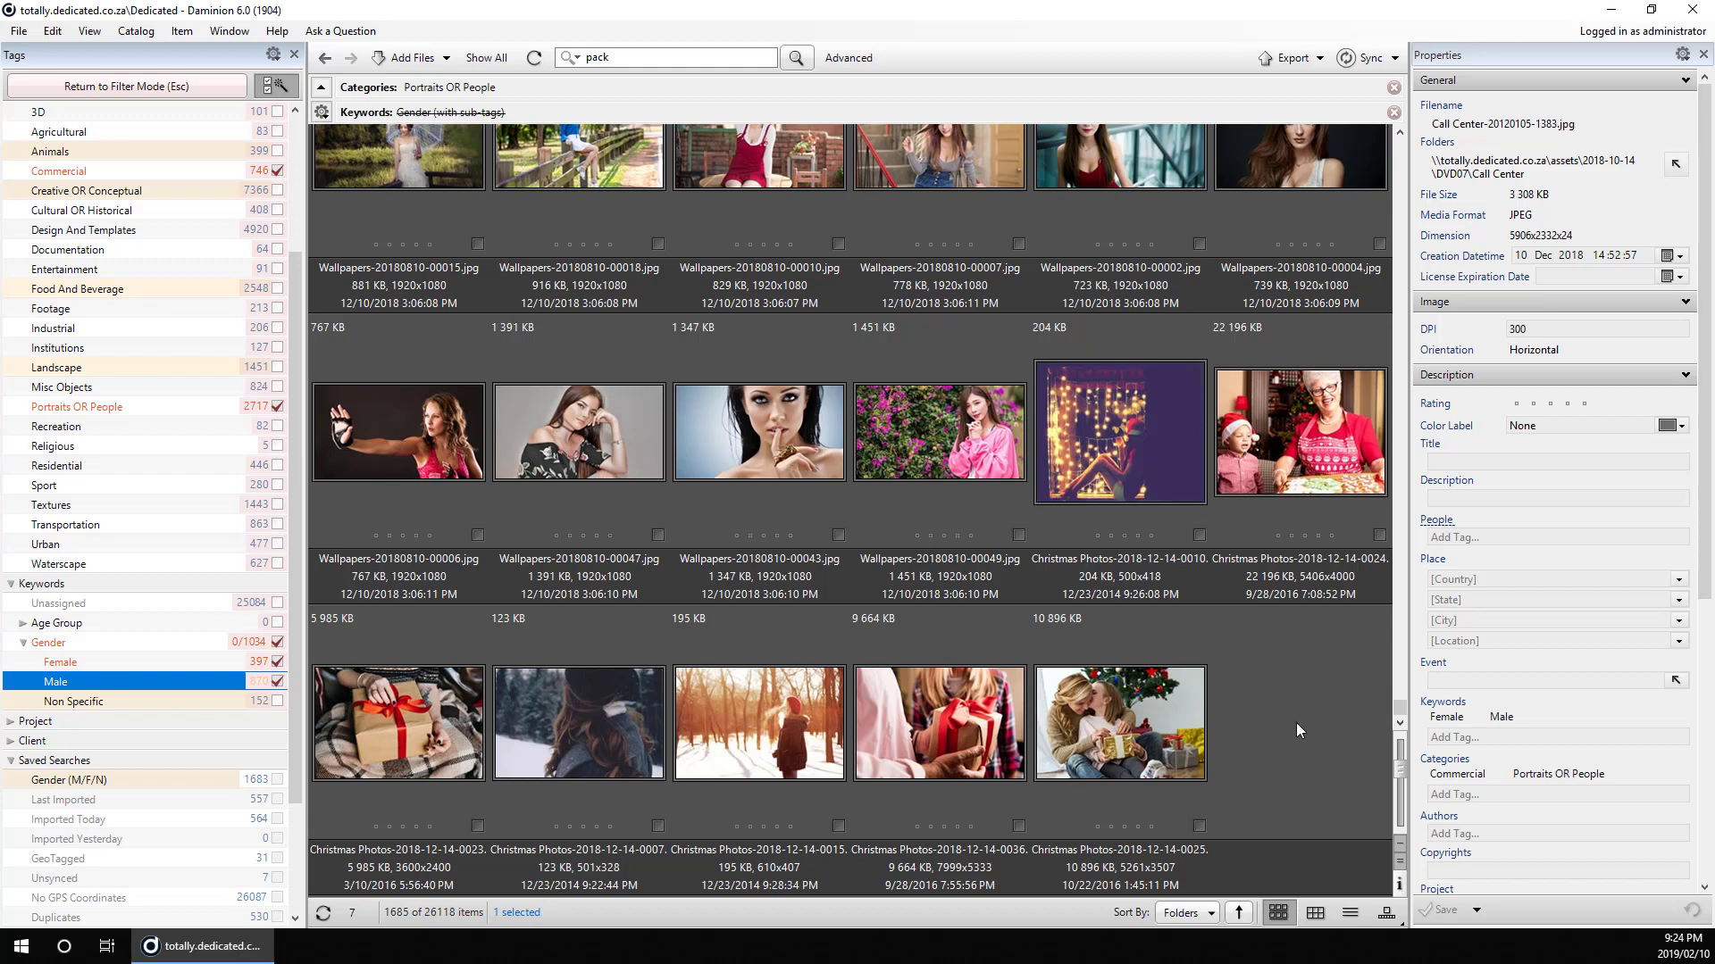
# Assign the Female keyword to all images in the current Gender (M/F/N) results and refresh the item list
pyautogui.click(451, 467)
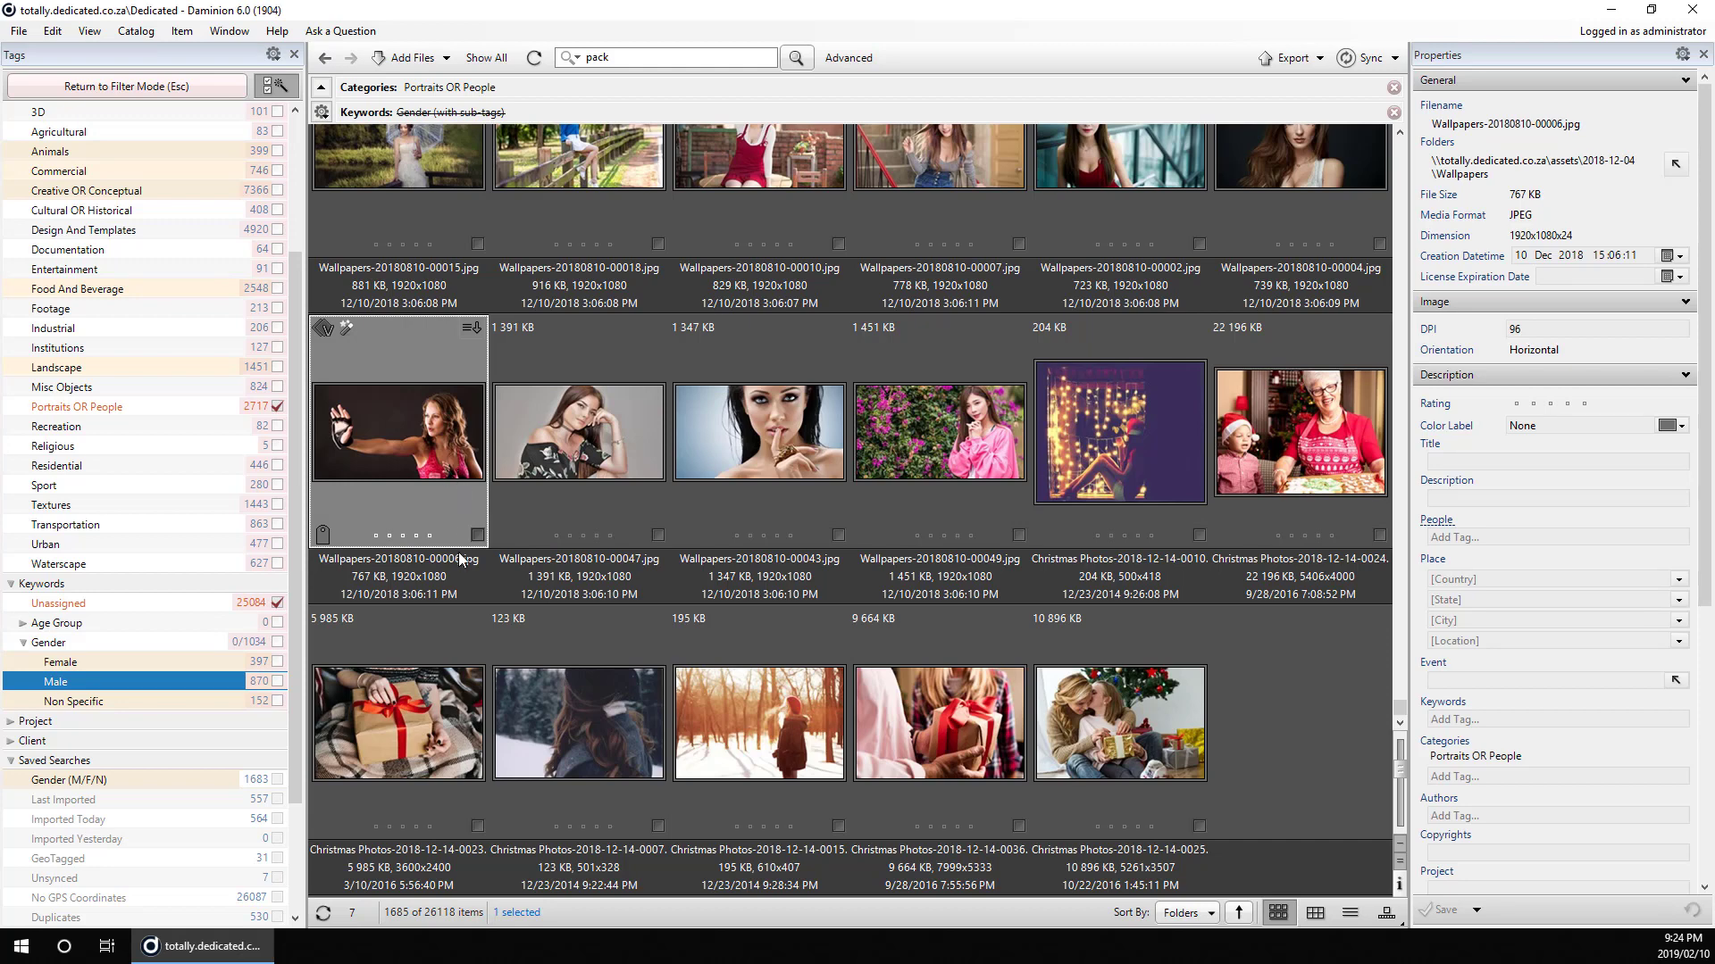
pyautogui.hotkey('ctrl', 'a')
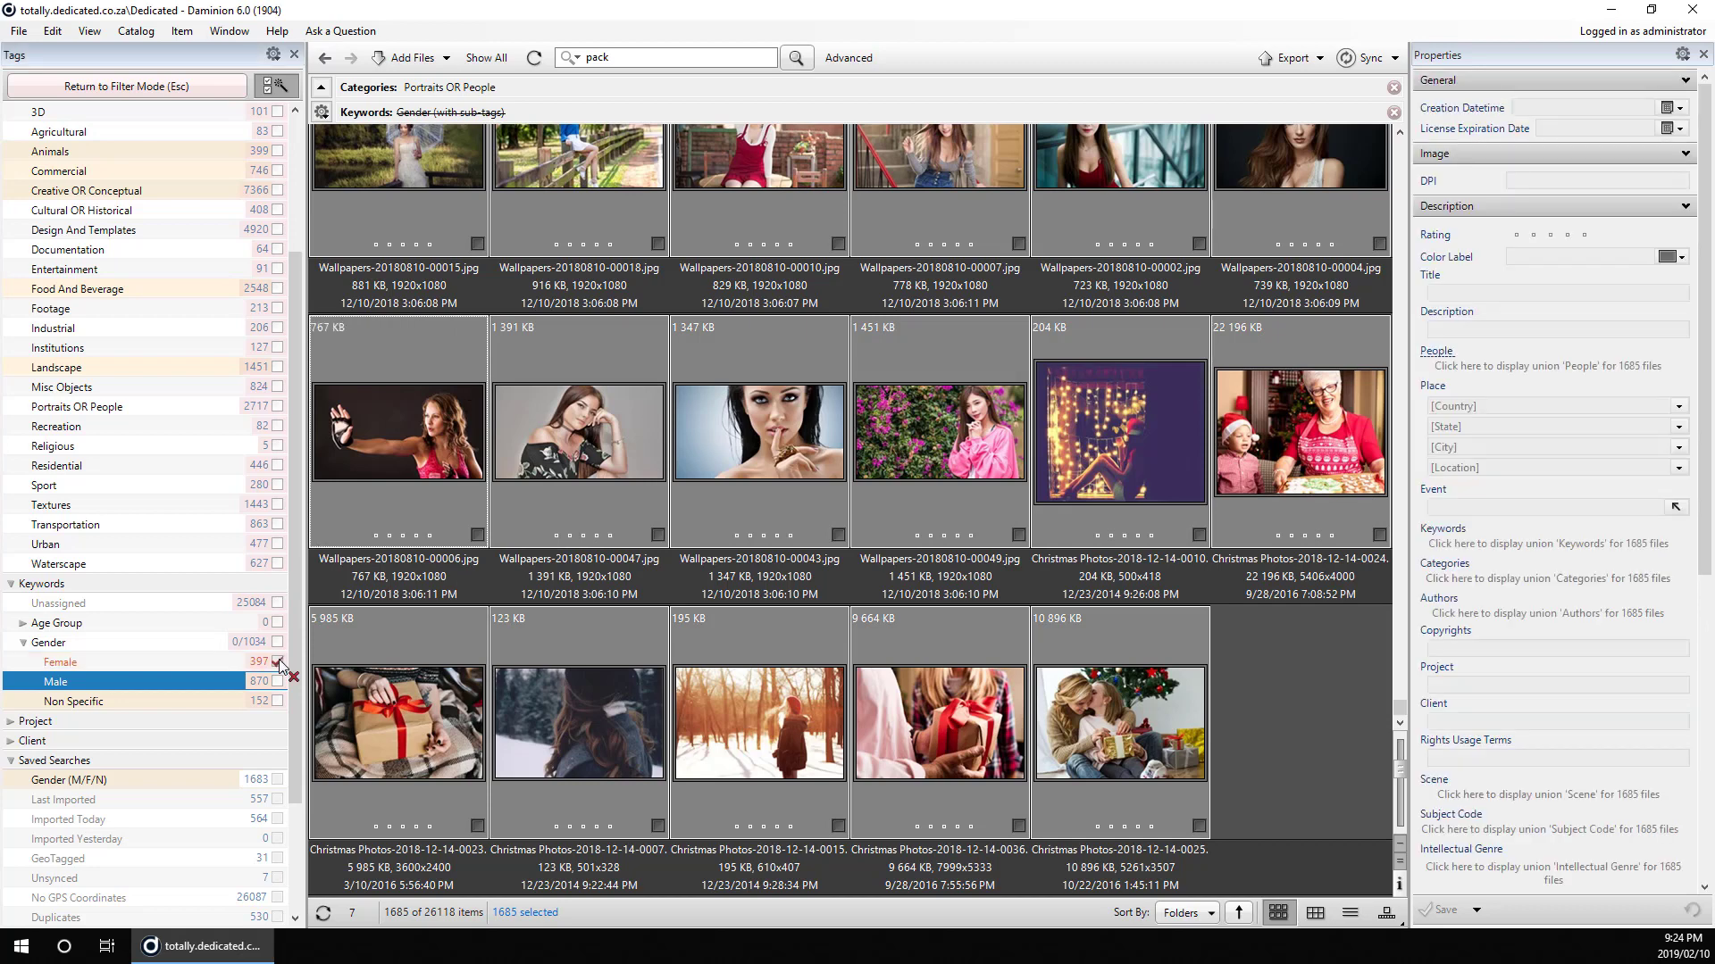
pyautogui.click(278, 661)
pyautogui.click(538, 66)
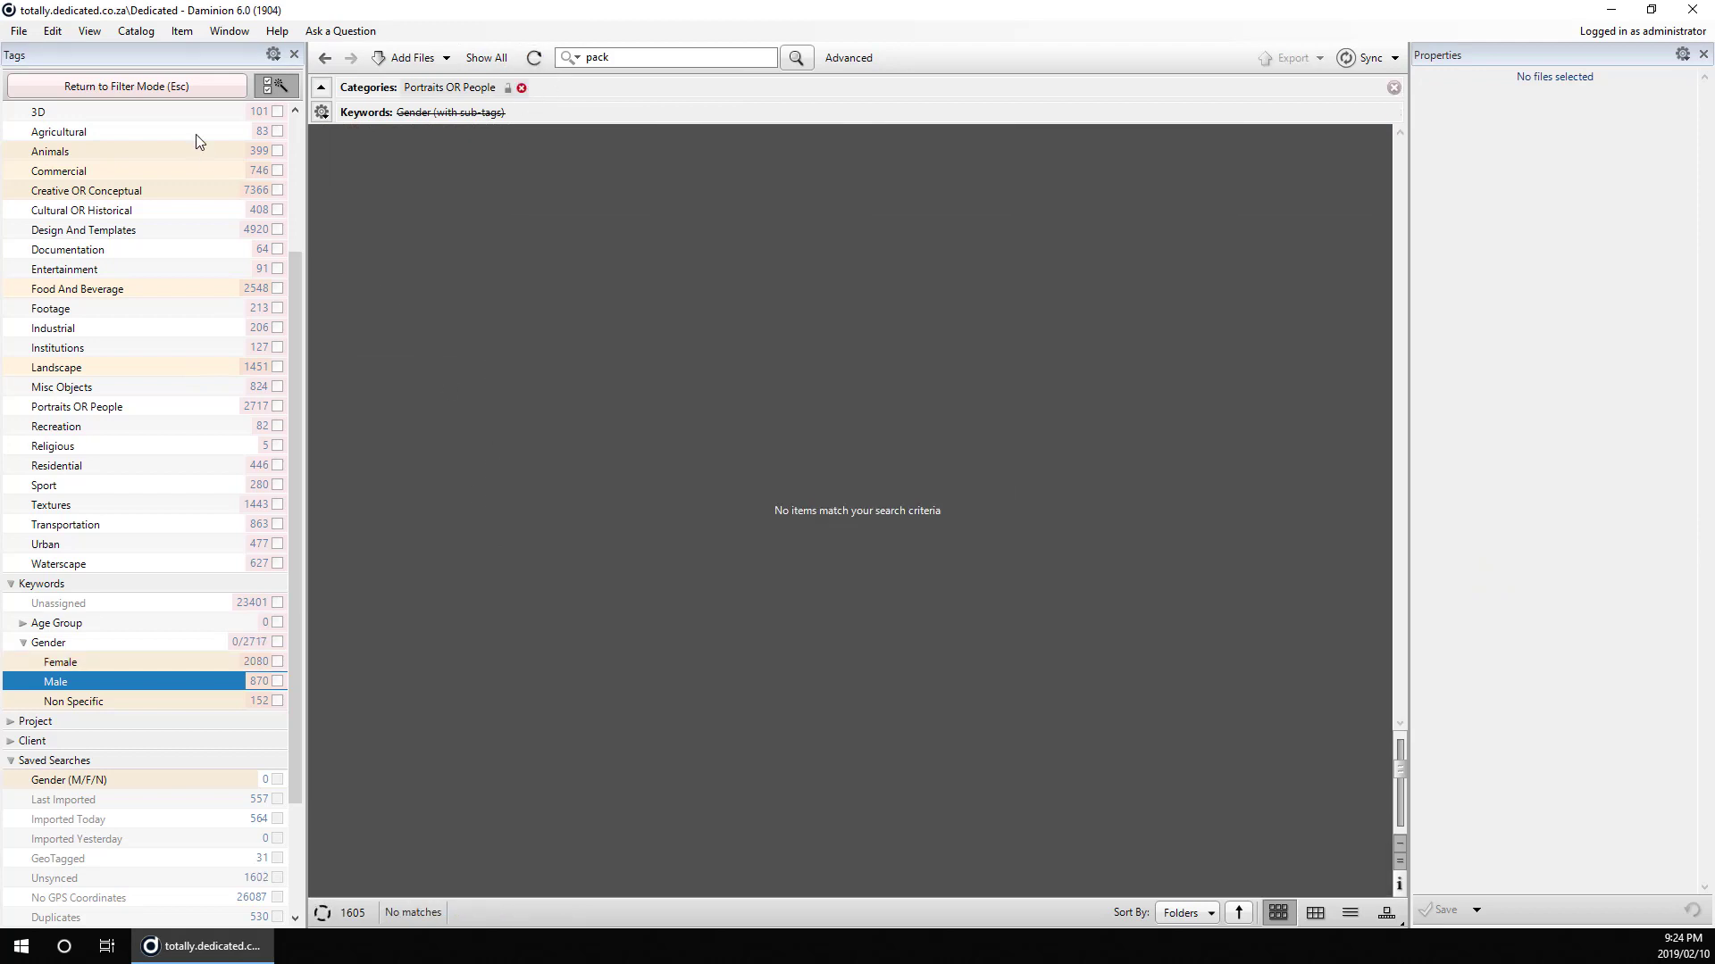
# Return the tags to filter mode and view the images tagged Female, Male, and Male AND Female in turn
pyautogui.click(126, 86)
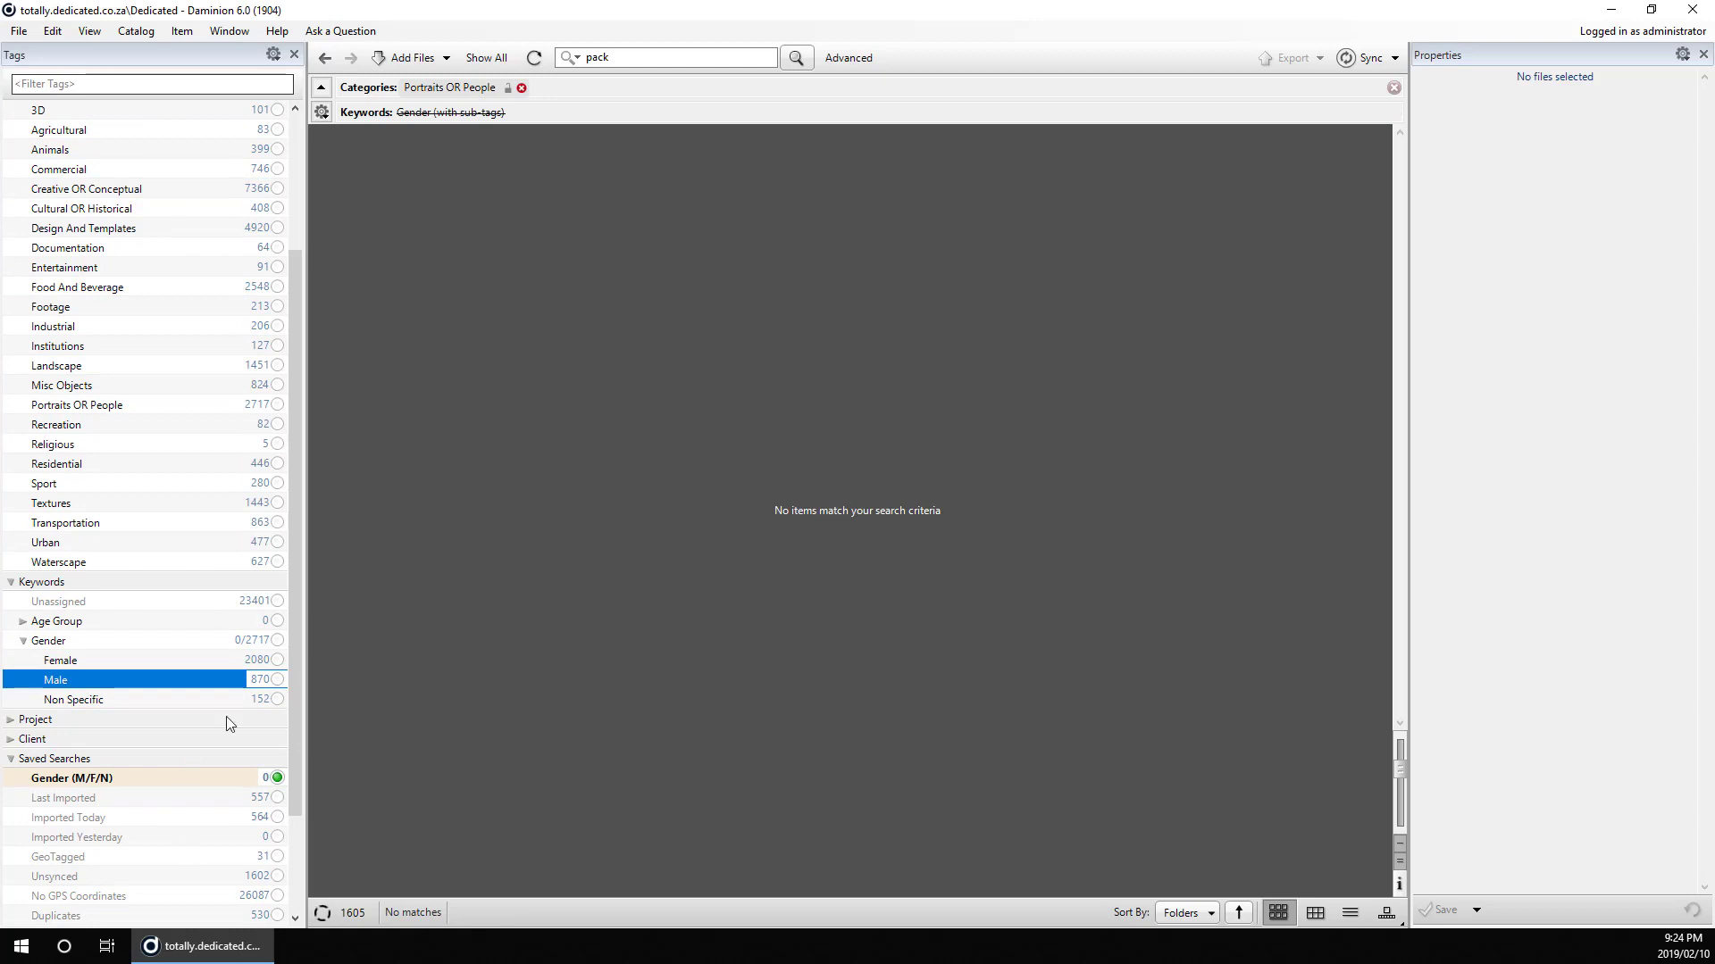
pyautogui.click(277, 660)
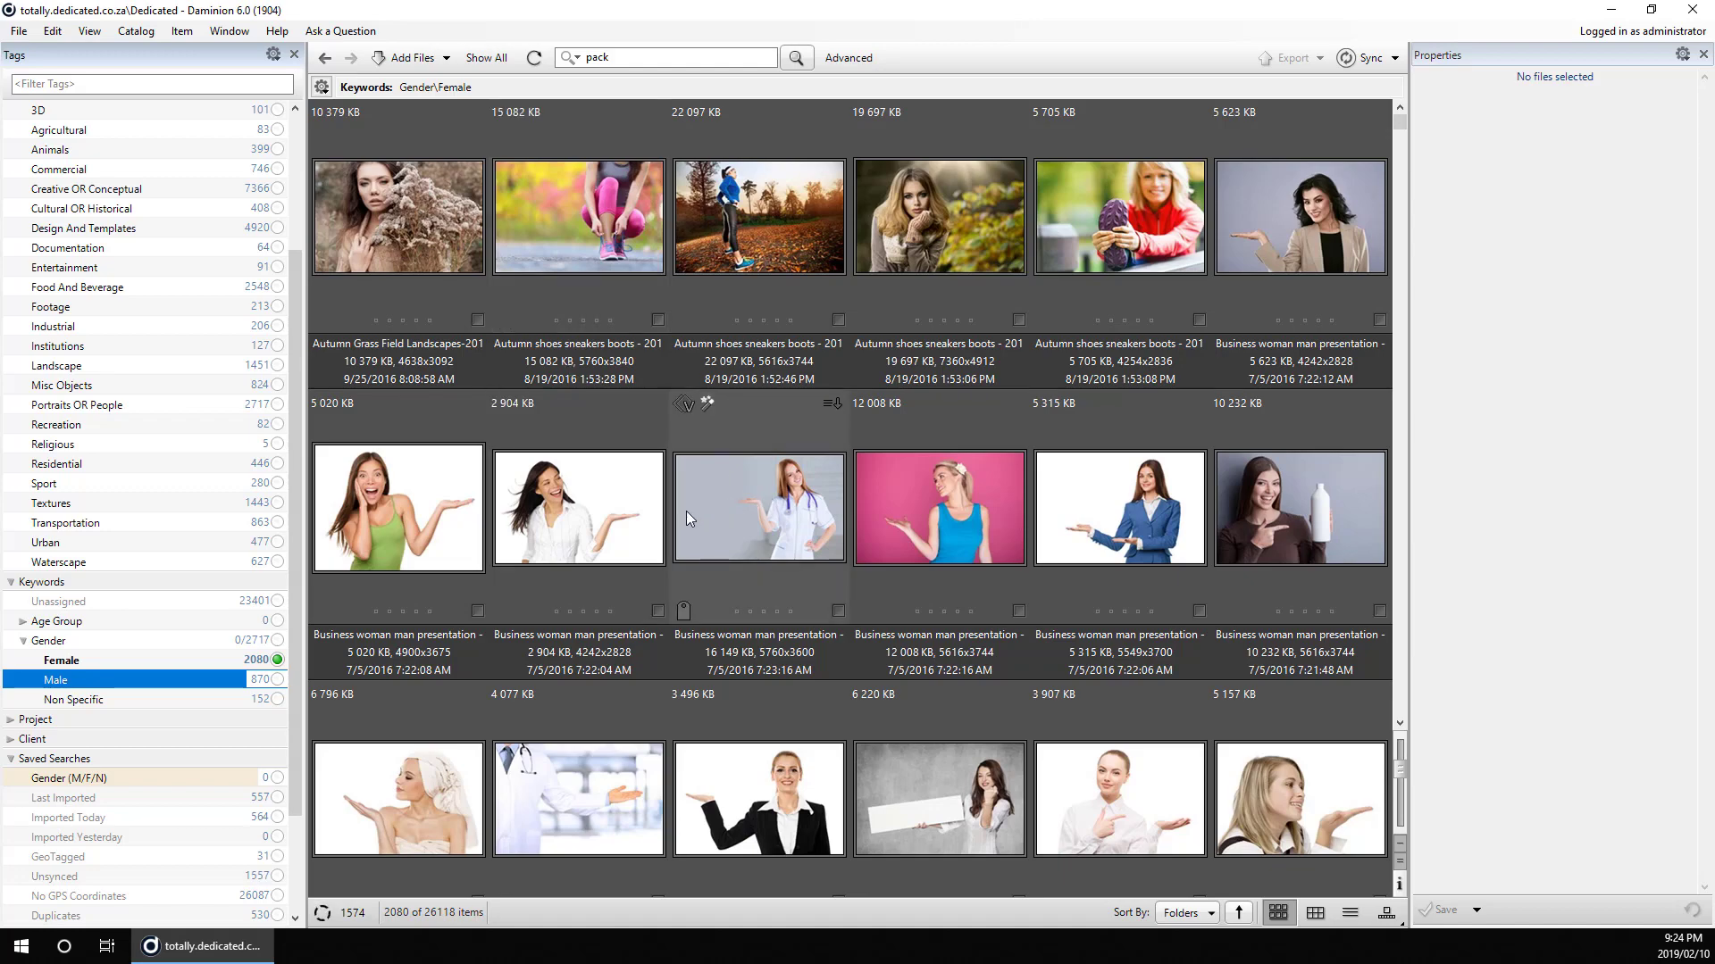
pyautogui.scroll(-1, 686, 511)
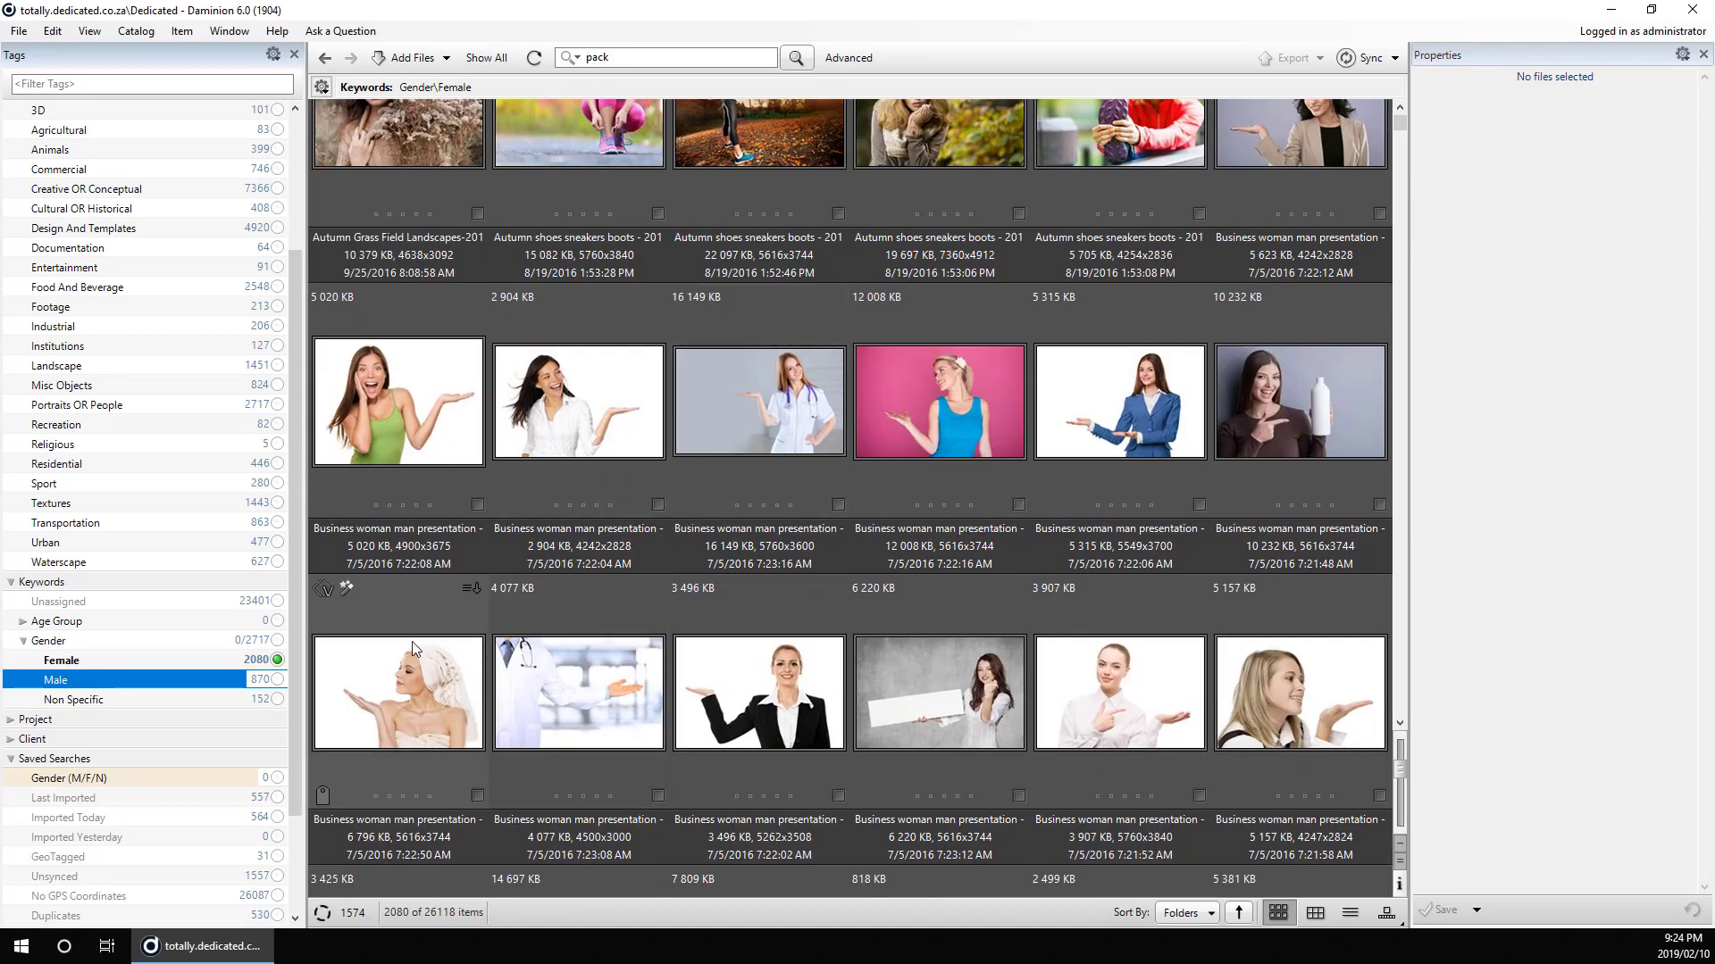
pyautogui.click(277, 680)
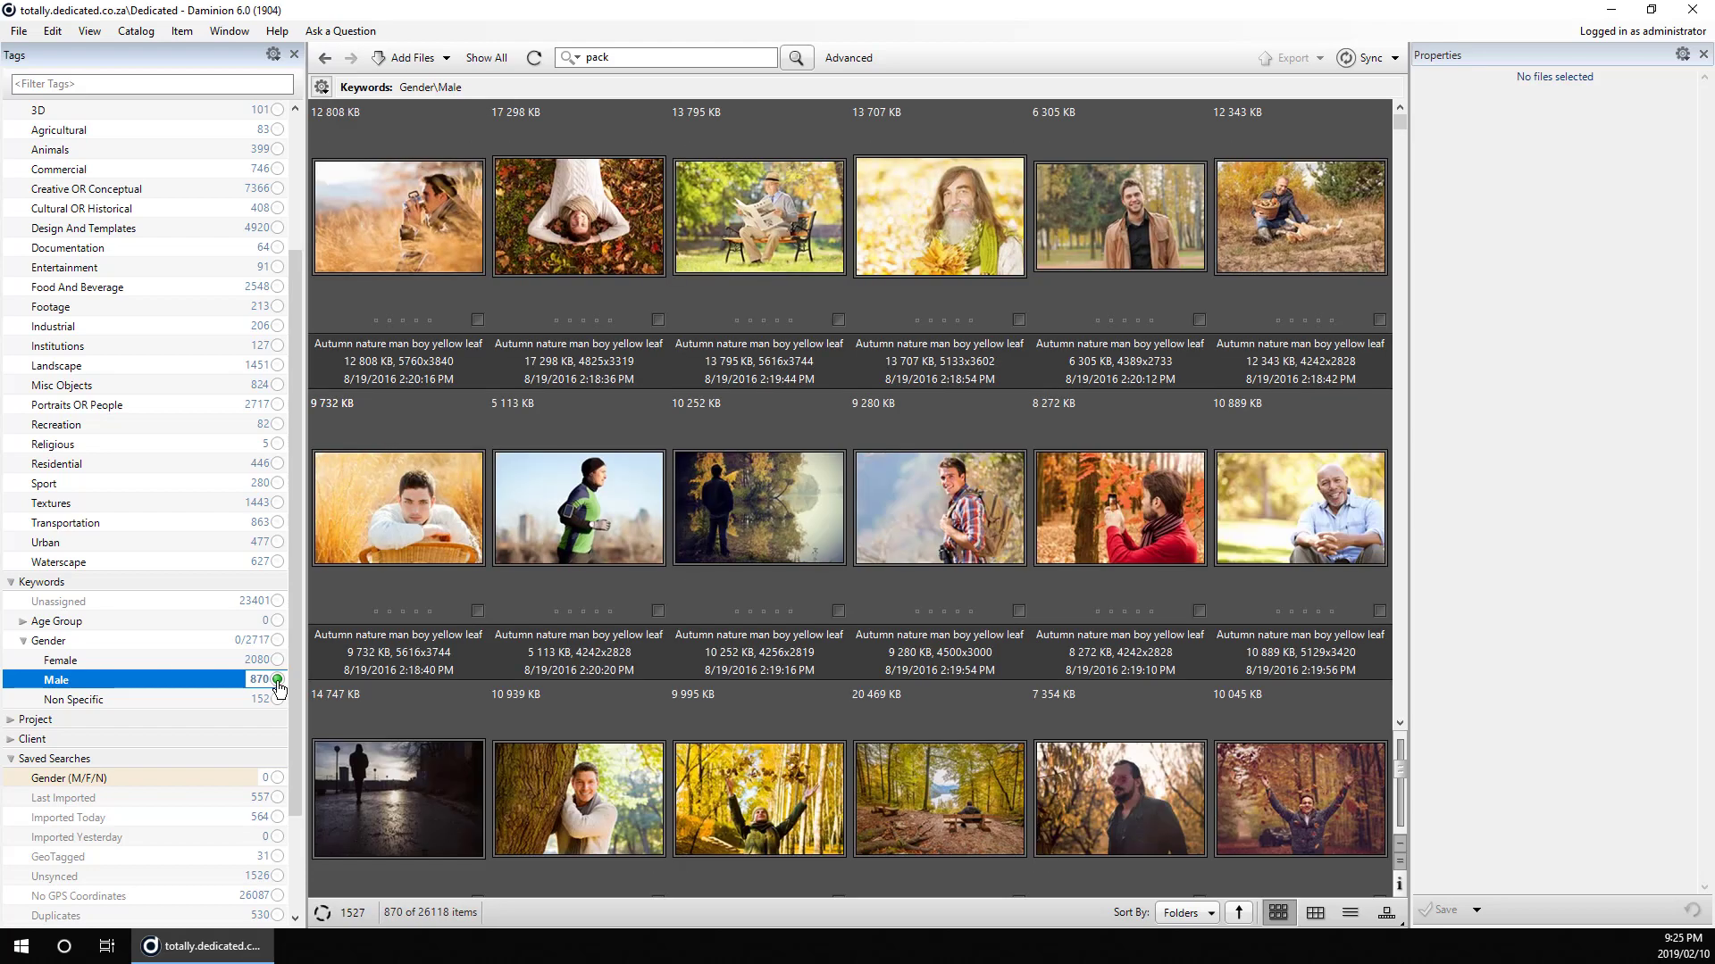
pyautogui.click(277, 660)
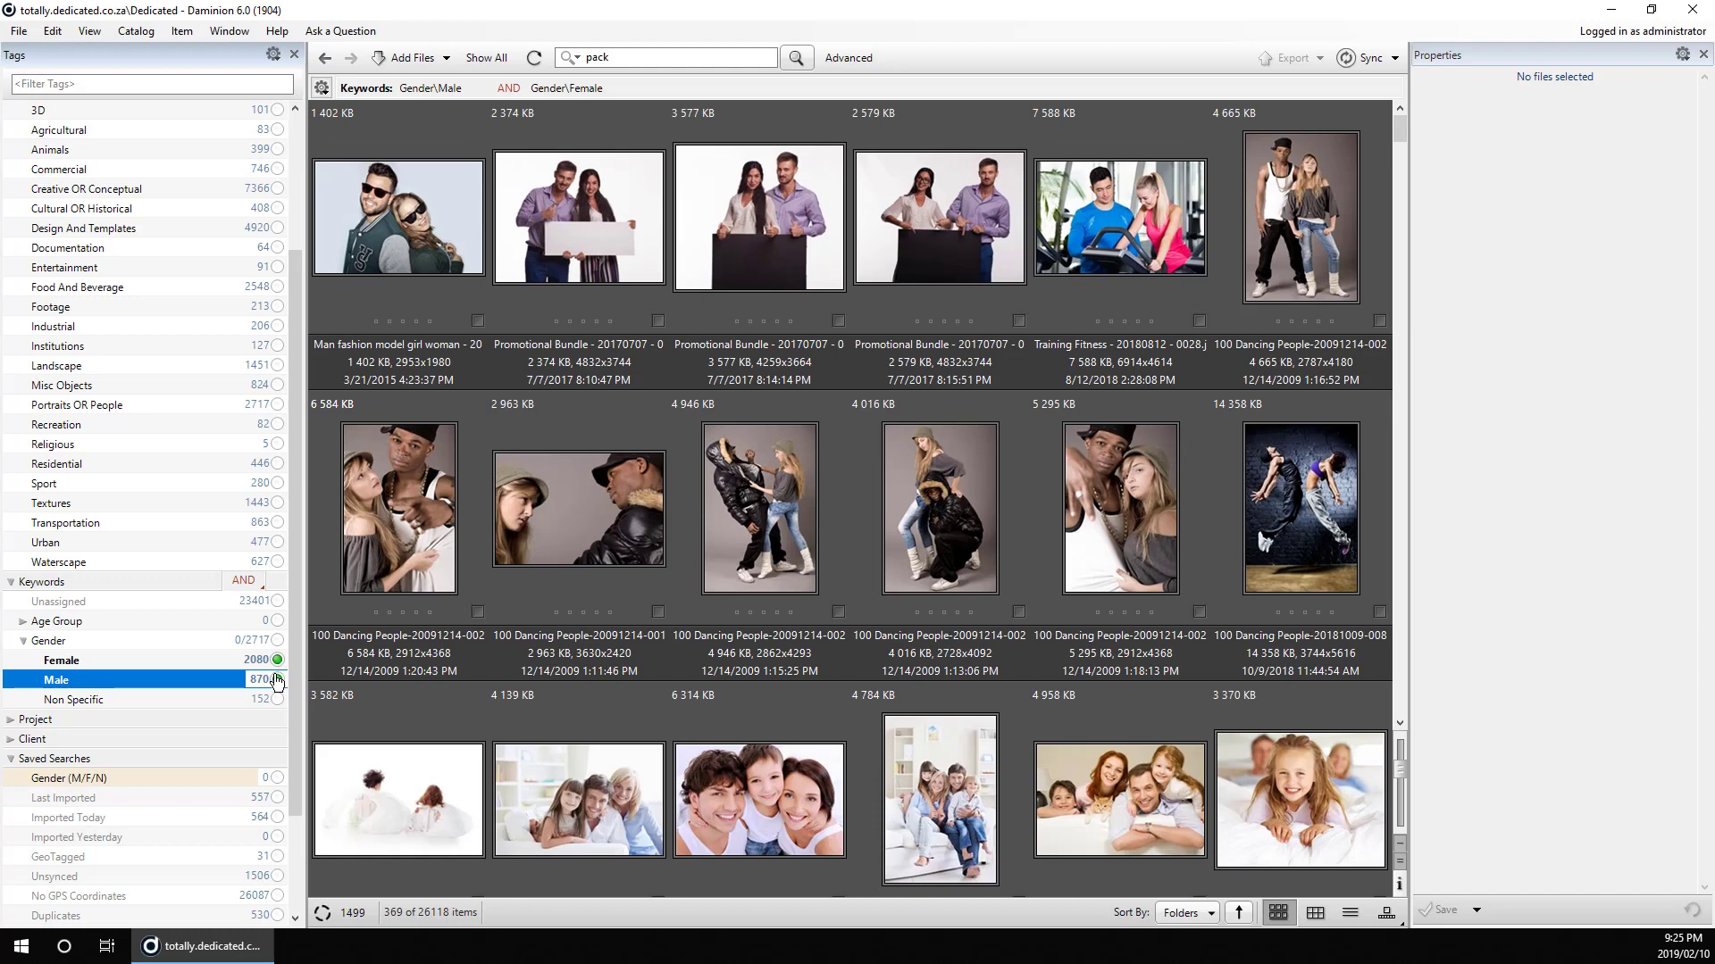
# Filter the catalog by the Non Specific gender keyword and look through the baby, family and hand images
pyautogui.click(278, 700)
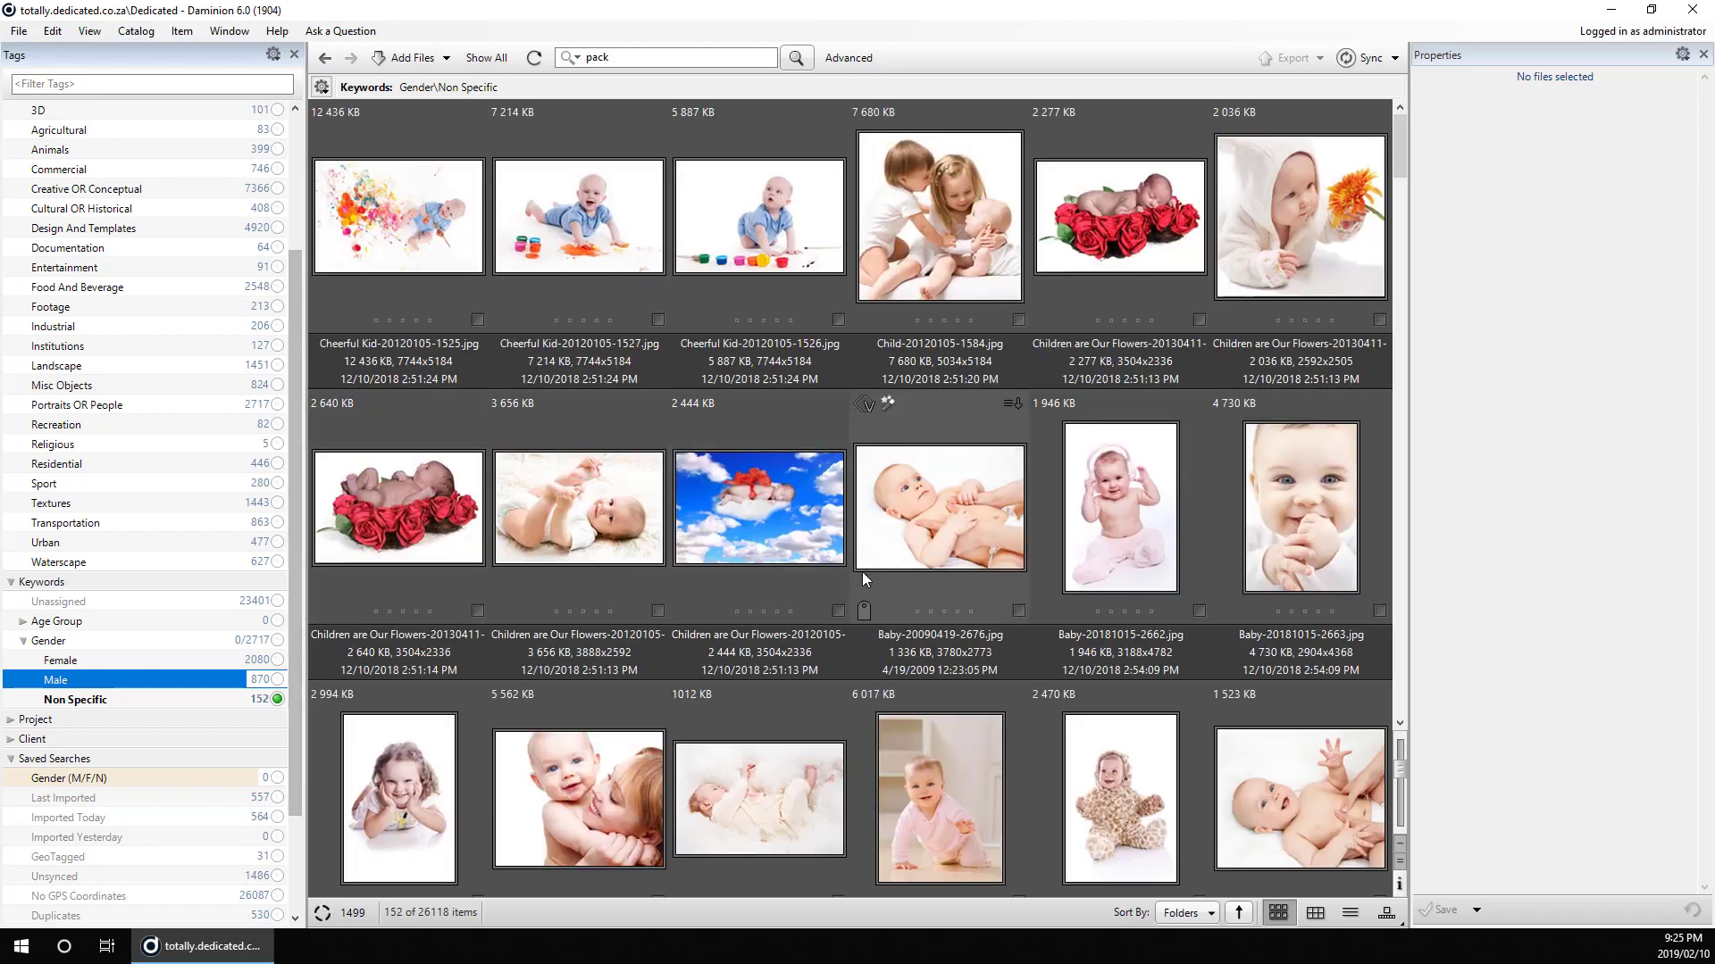
pyautogui.scroll(-10, 762, 587)
pyautogui.scroll(-5, 763, 588)
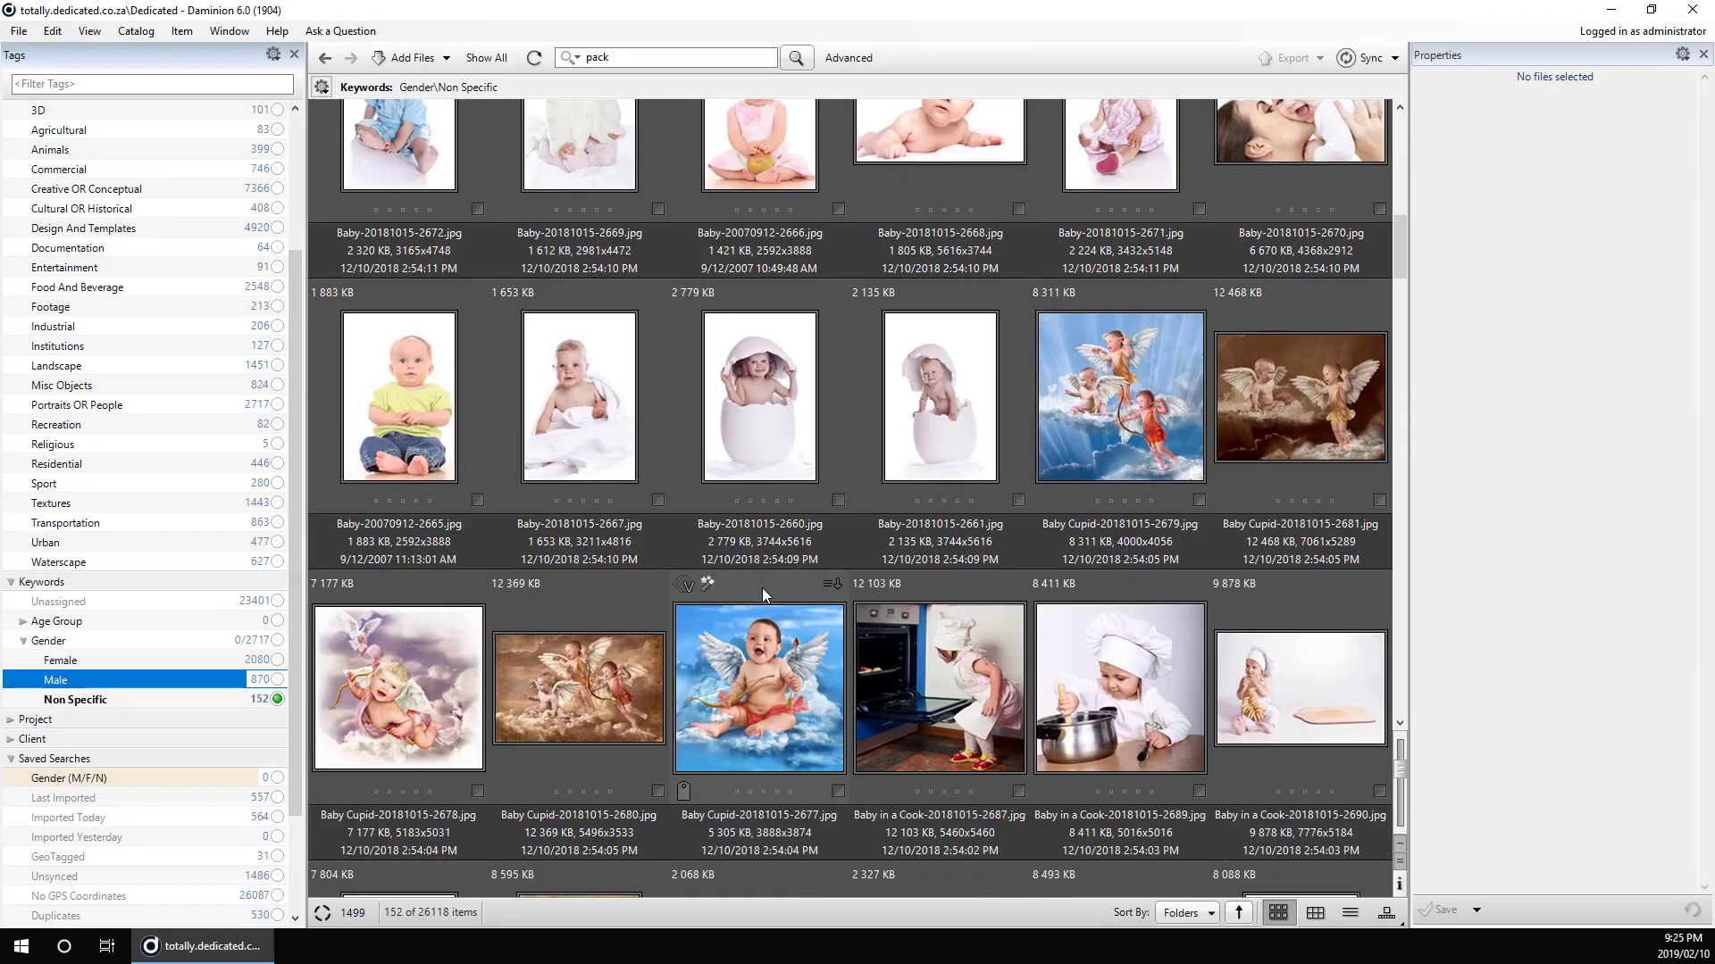
pyautogui.scroll(-5, 760, 594)
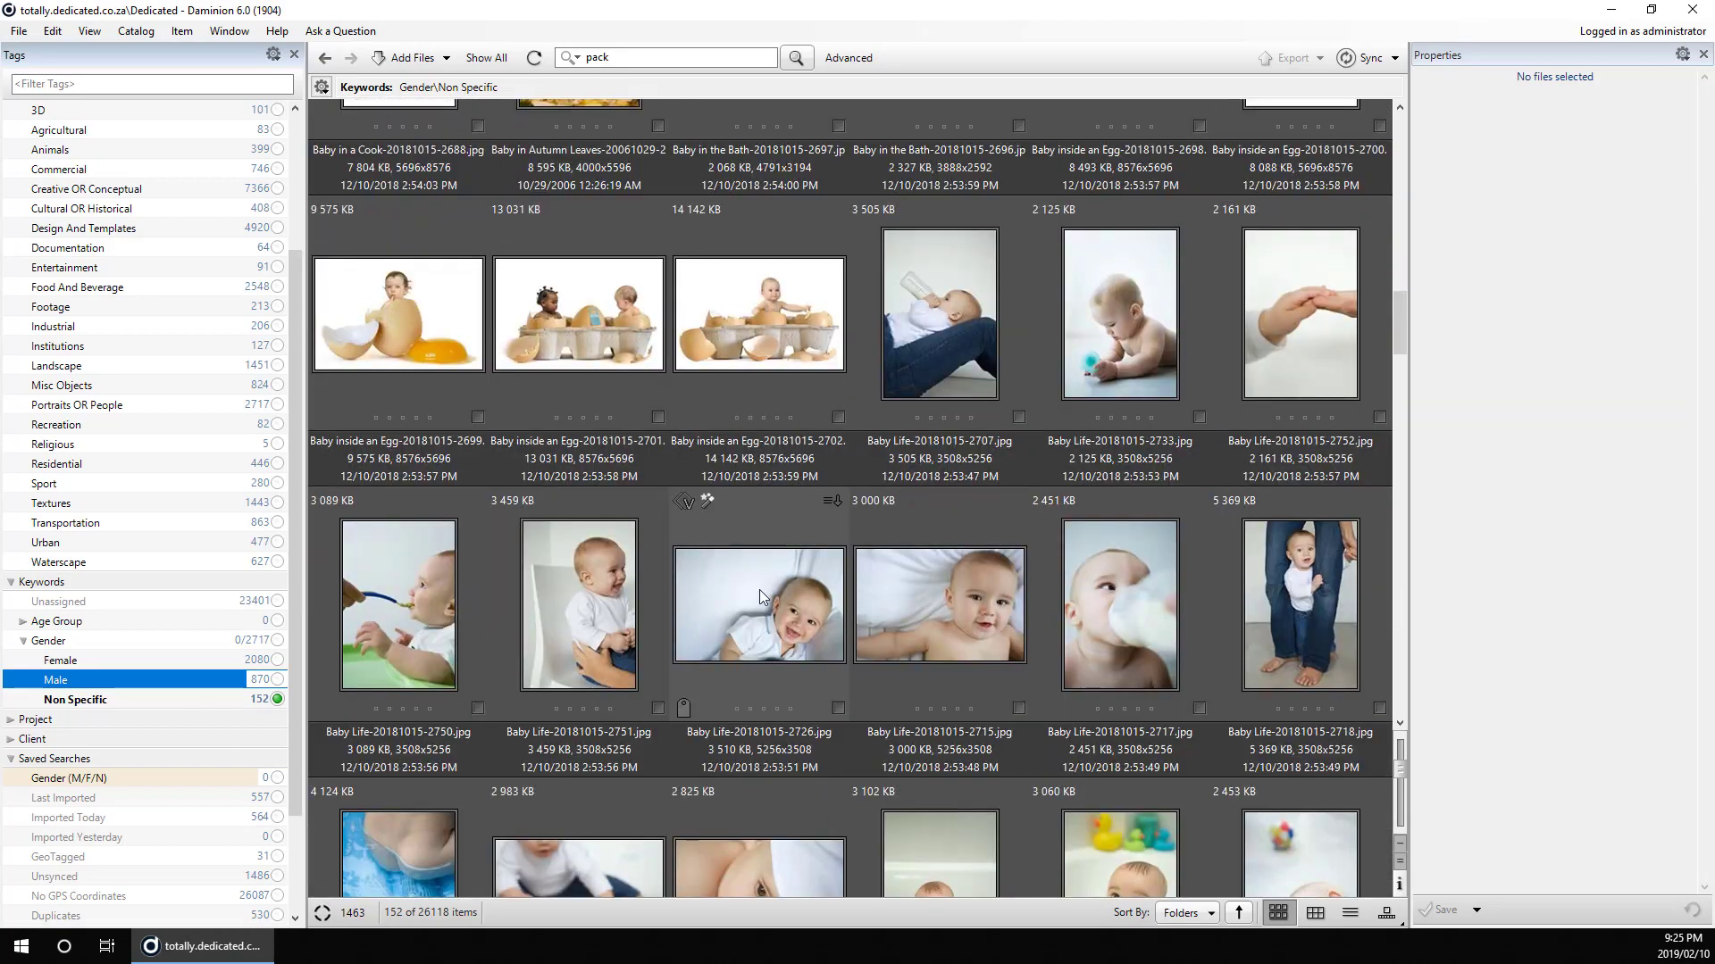
pyautogui.scroll(-10, 759, 590)
pyautogui.scroll(-5, 759, 589)
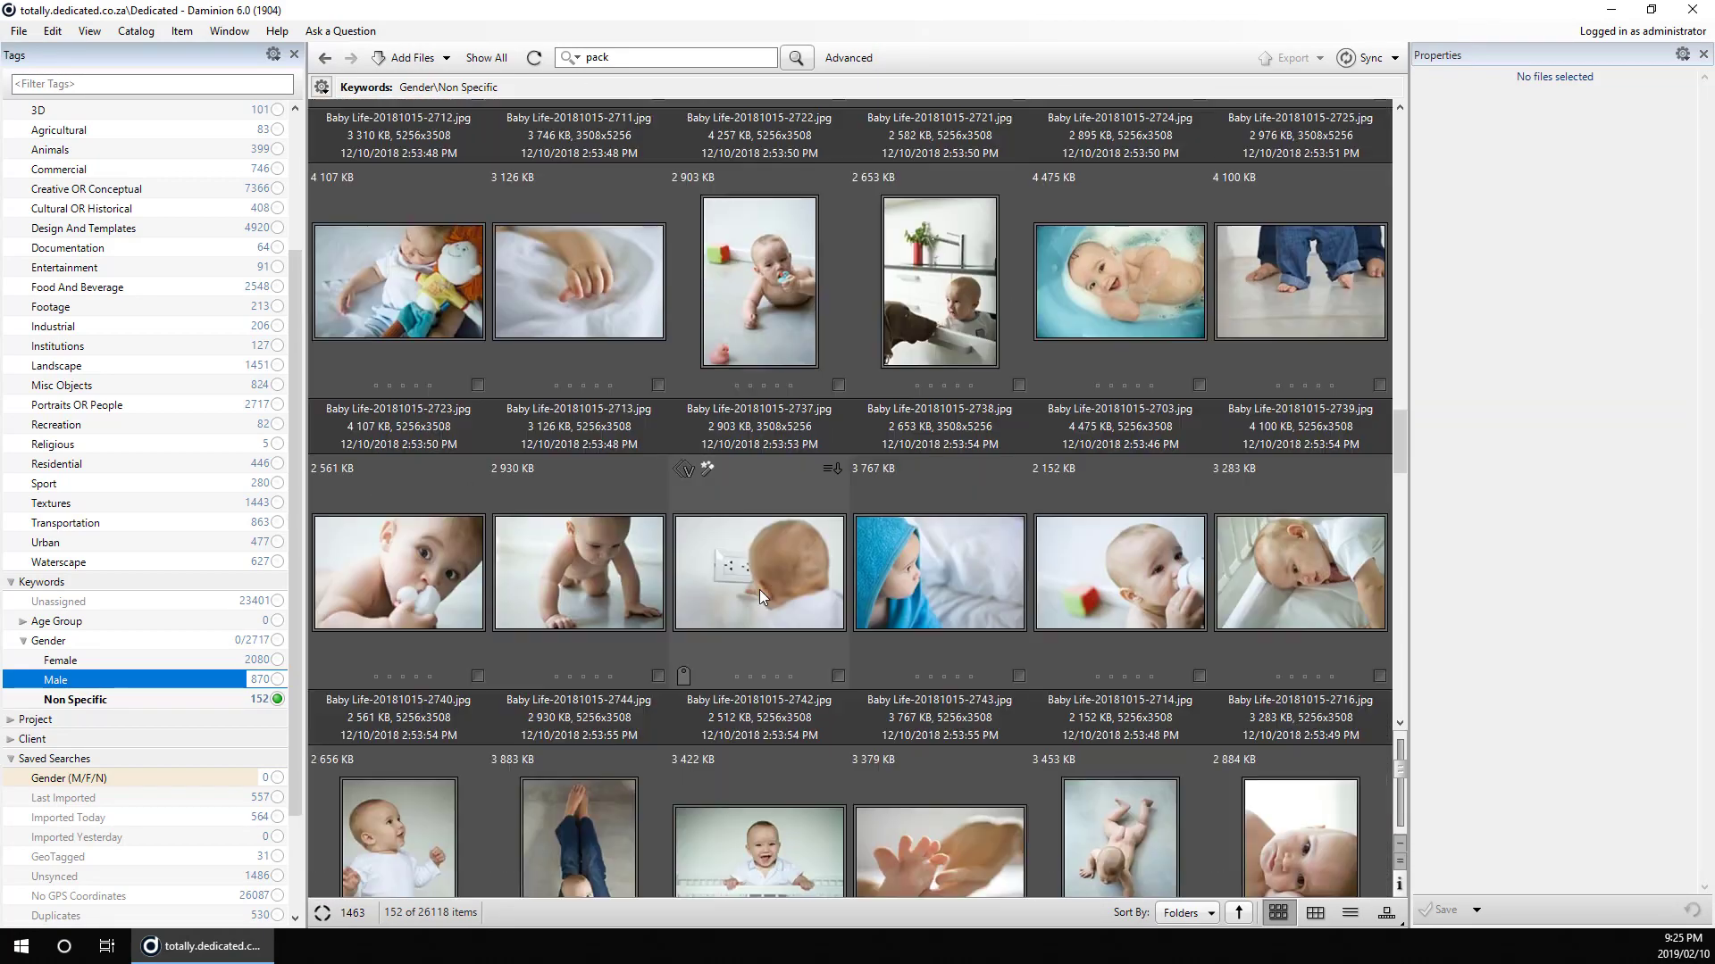
pyautogui.scroll(-3, 758, 589)
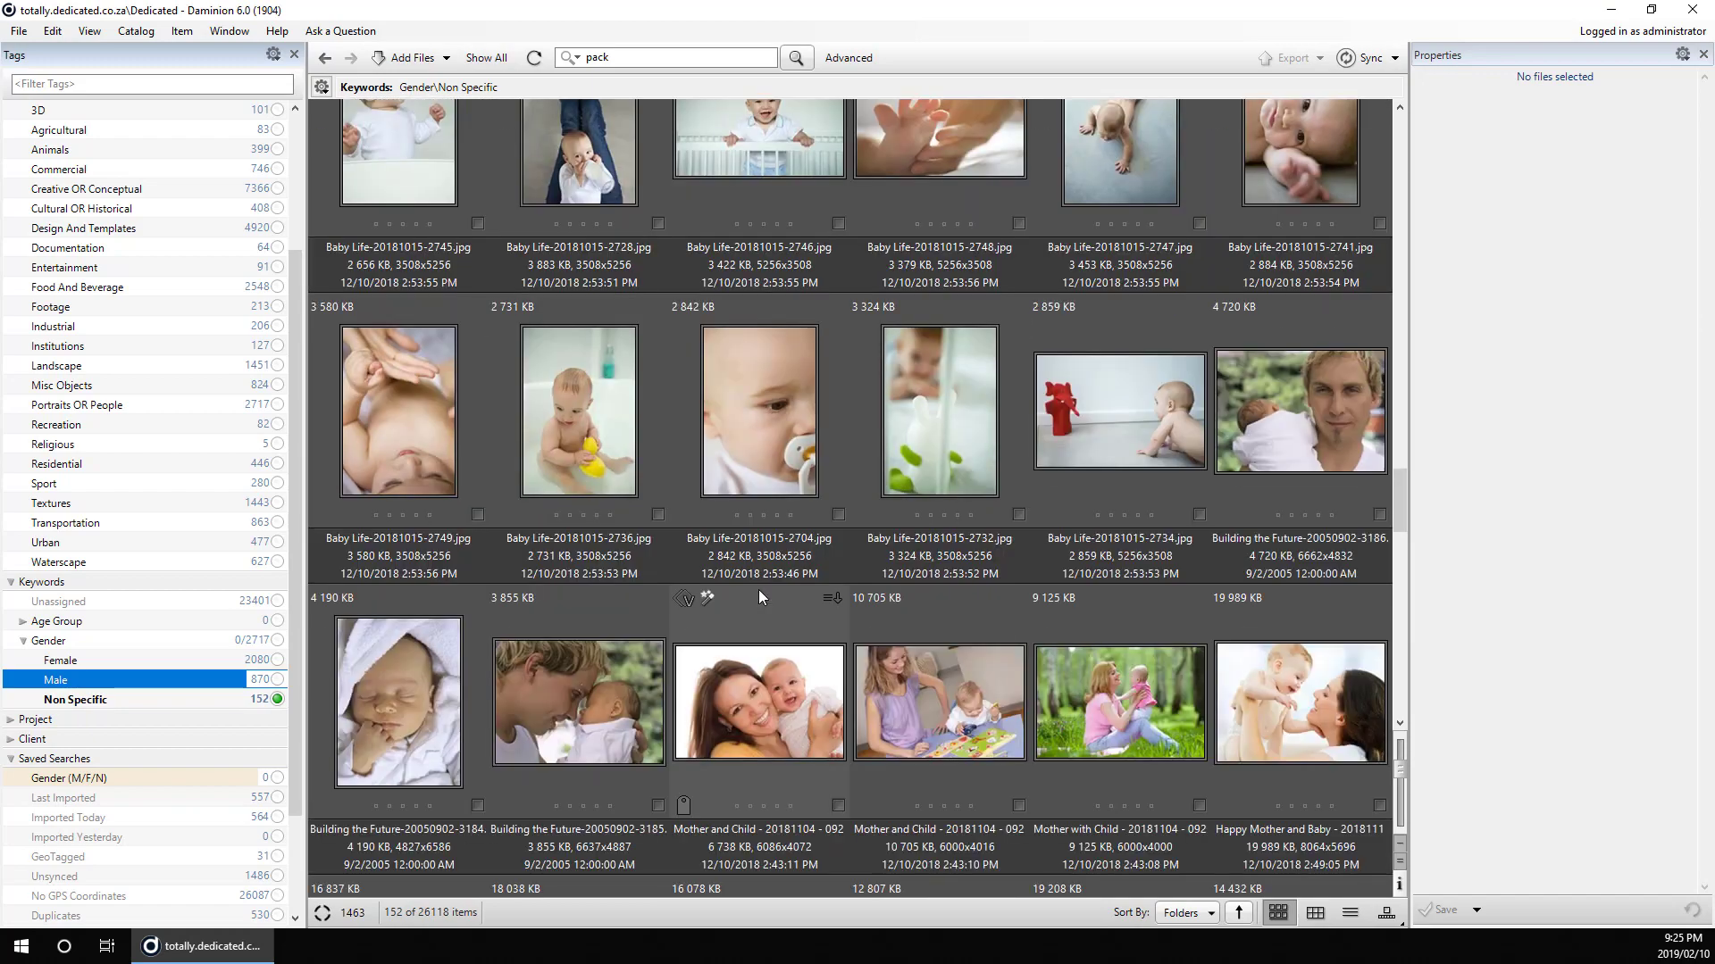
pyautogui.scroll(-3, 753, 591)
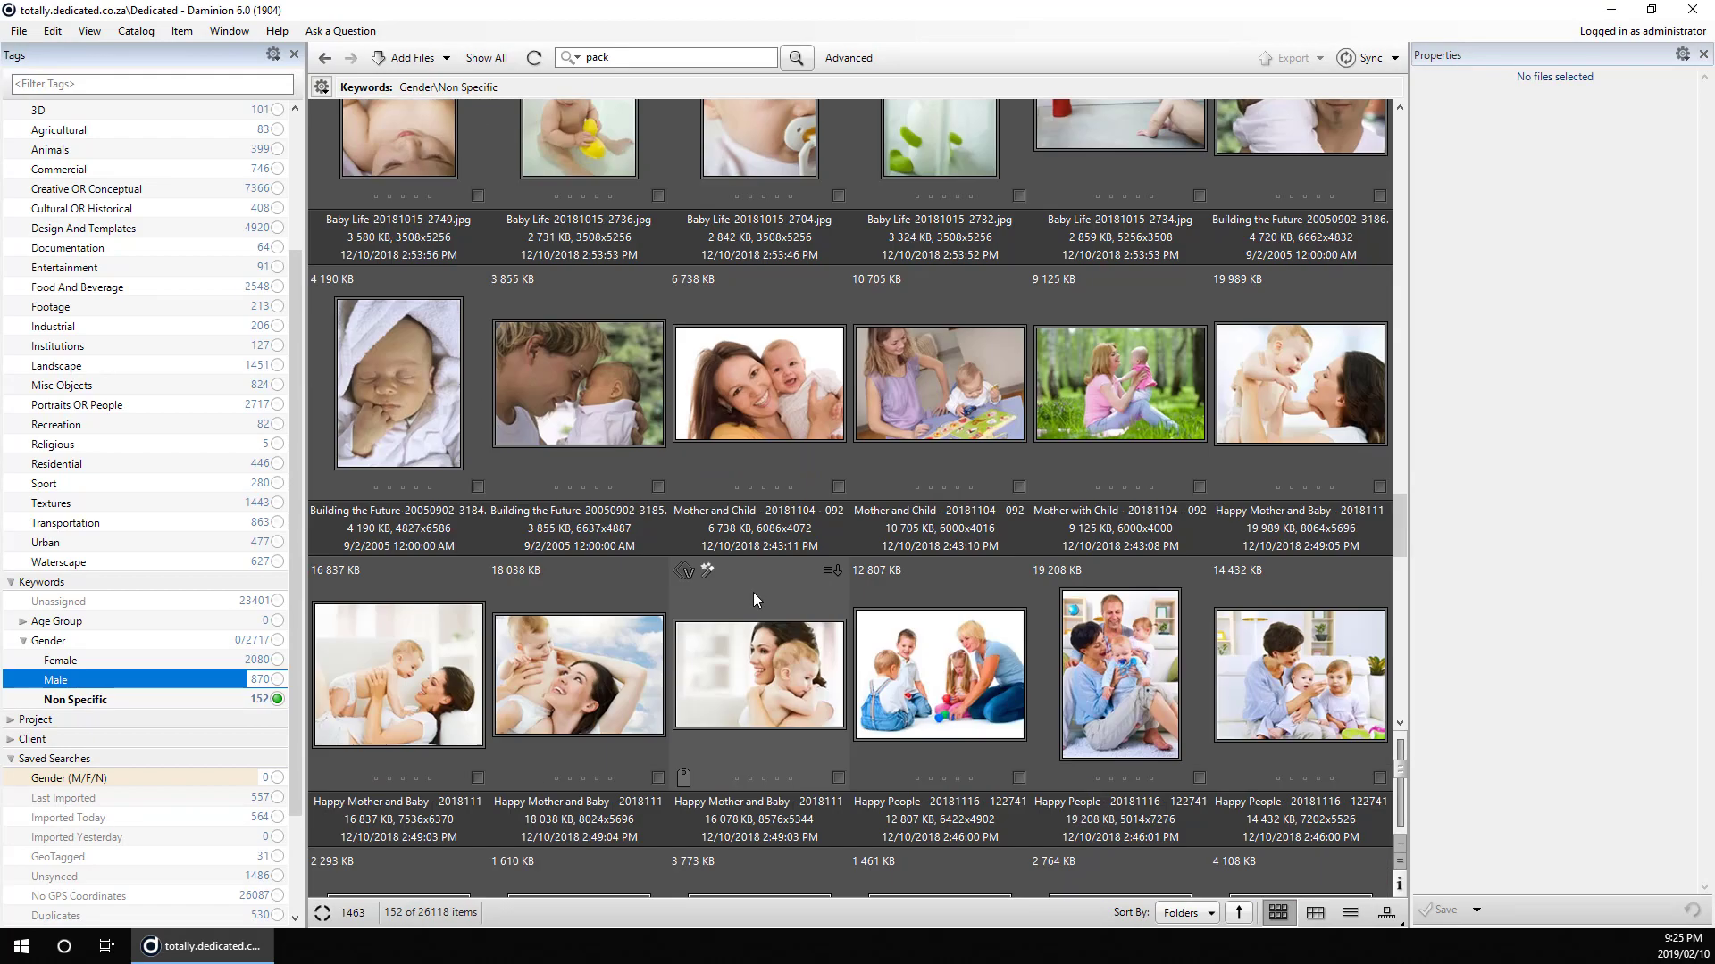
pyautogui.scroll(-3, 753, 592)
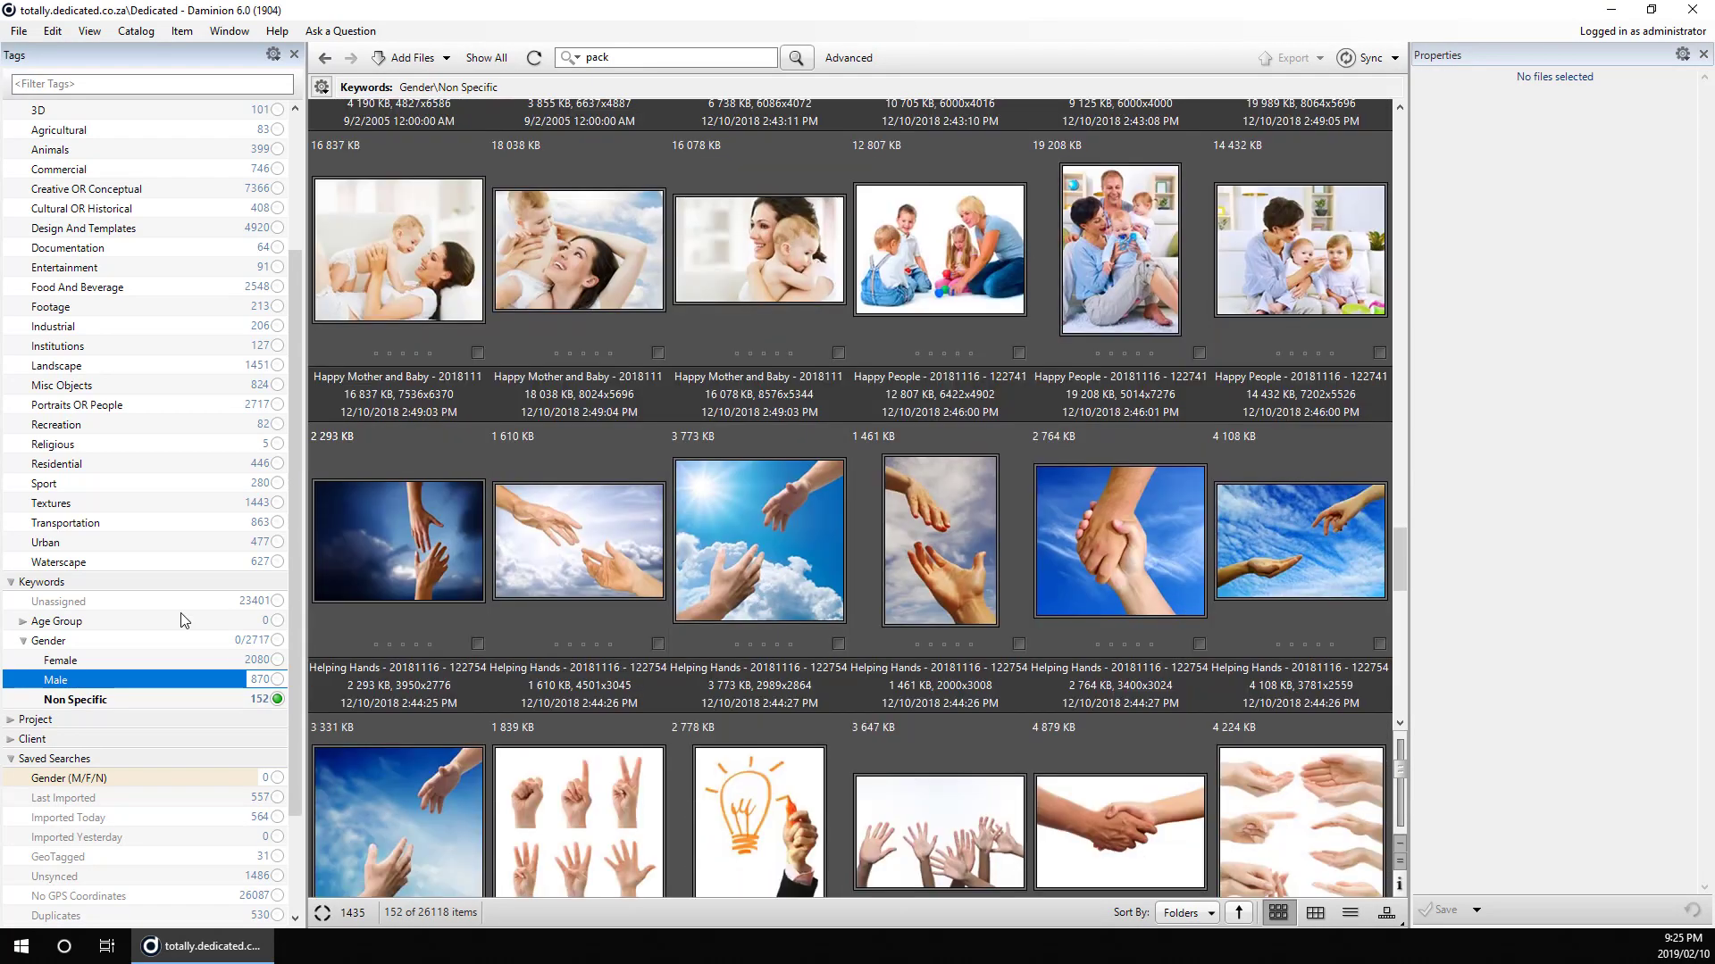